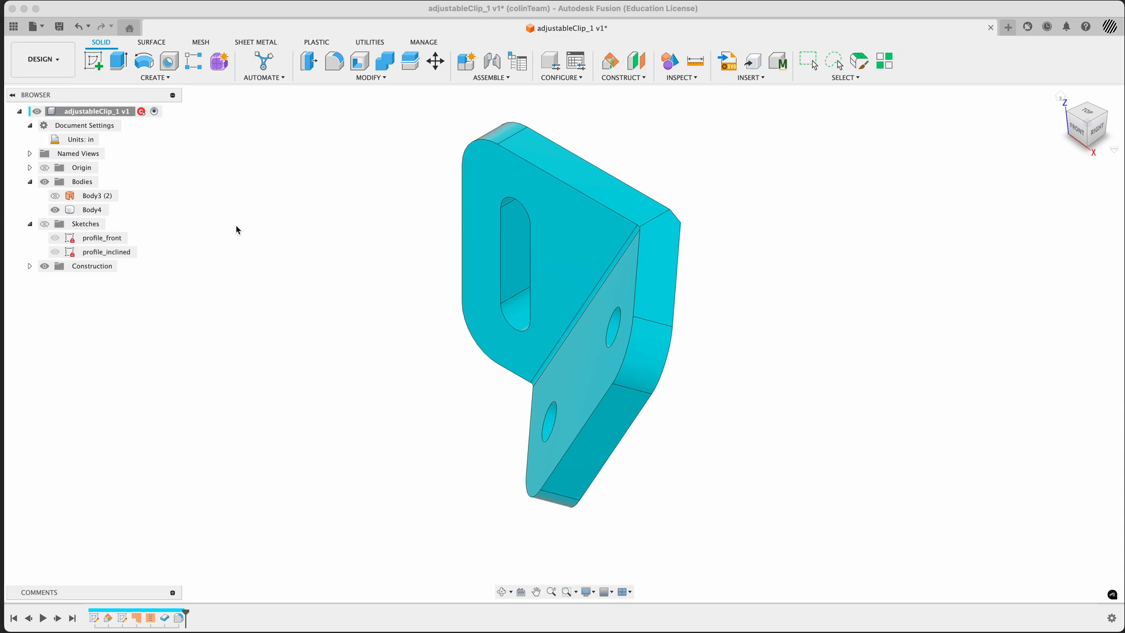
Inspect the surface body Body3 (2) against the solid by showing it briefly and hiding it again
left_click(56, 196)
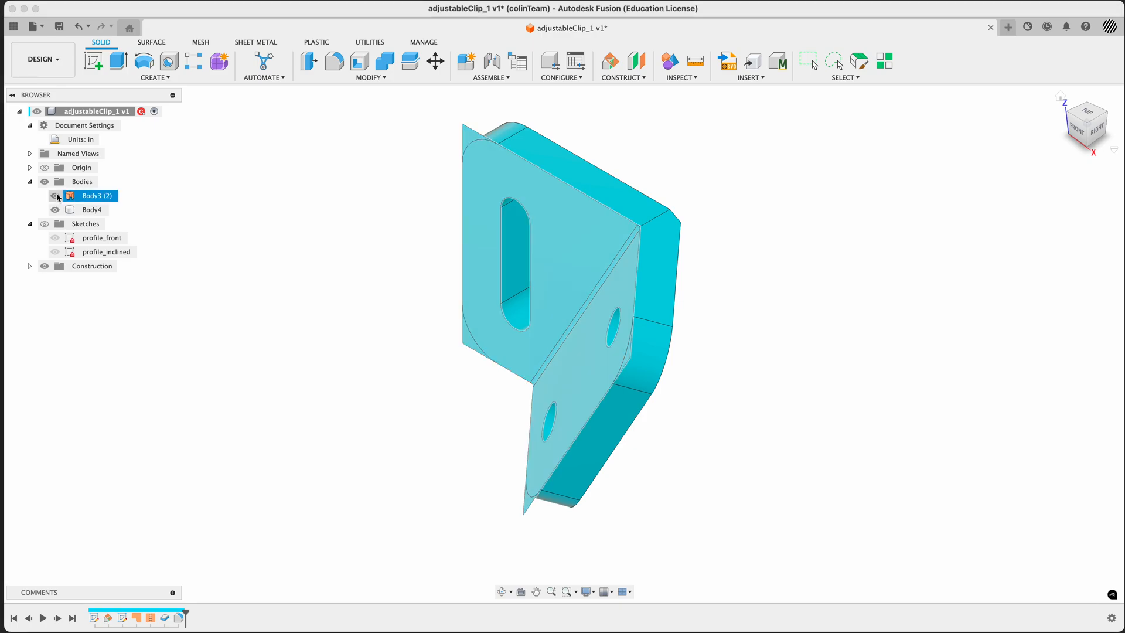
left_click(56, 197)
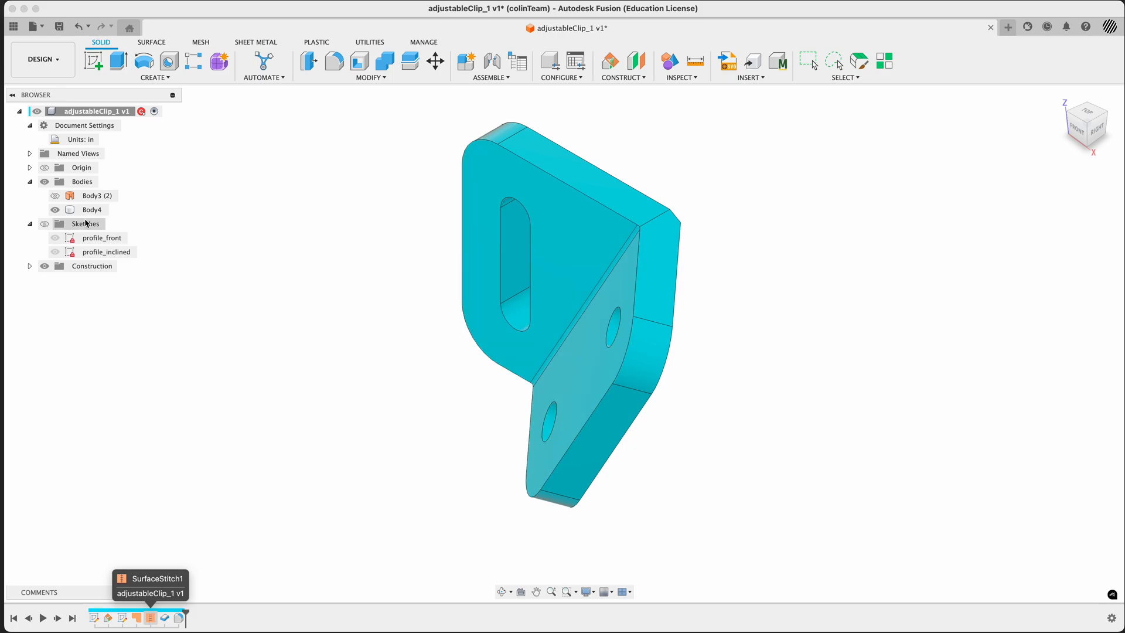
Rename the solid body Body4 to adjustableClip and create a component from it
left_click(85, 210)
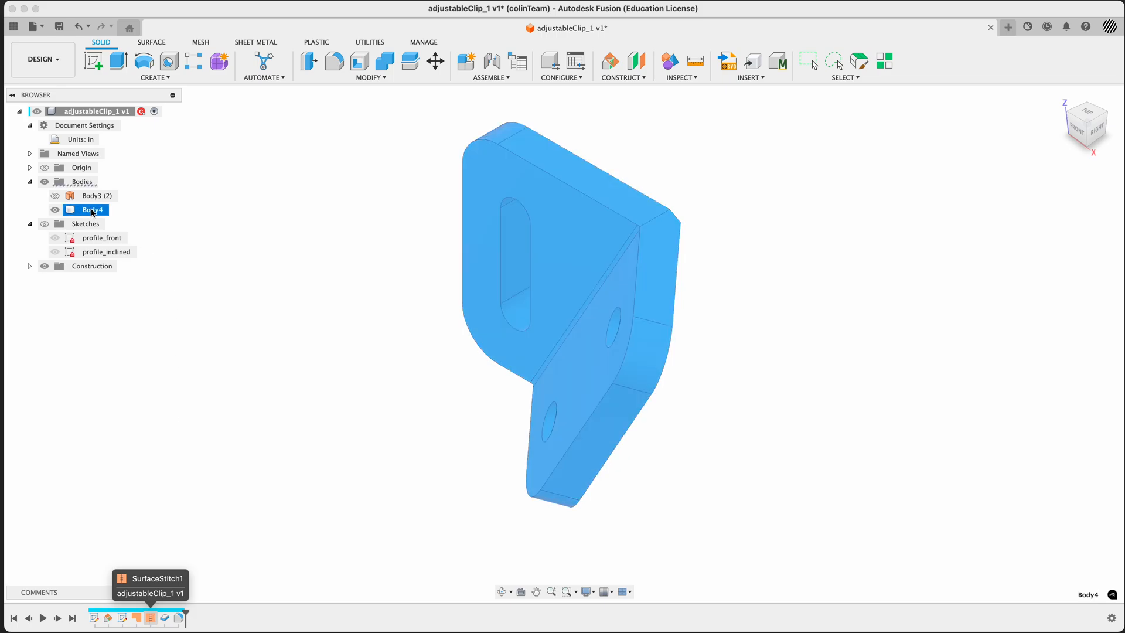
left_click(92, 210)
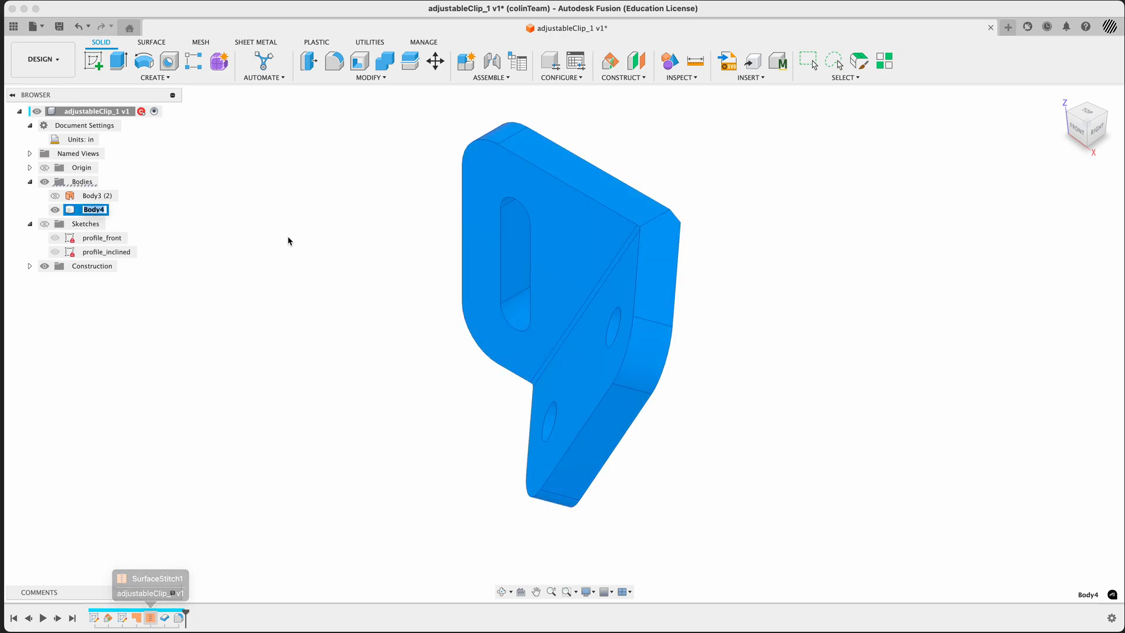
type("a")
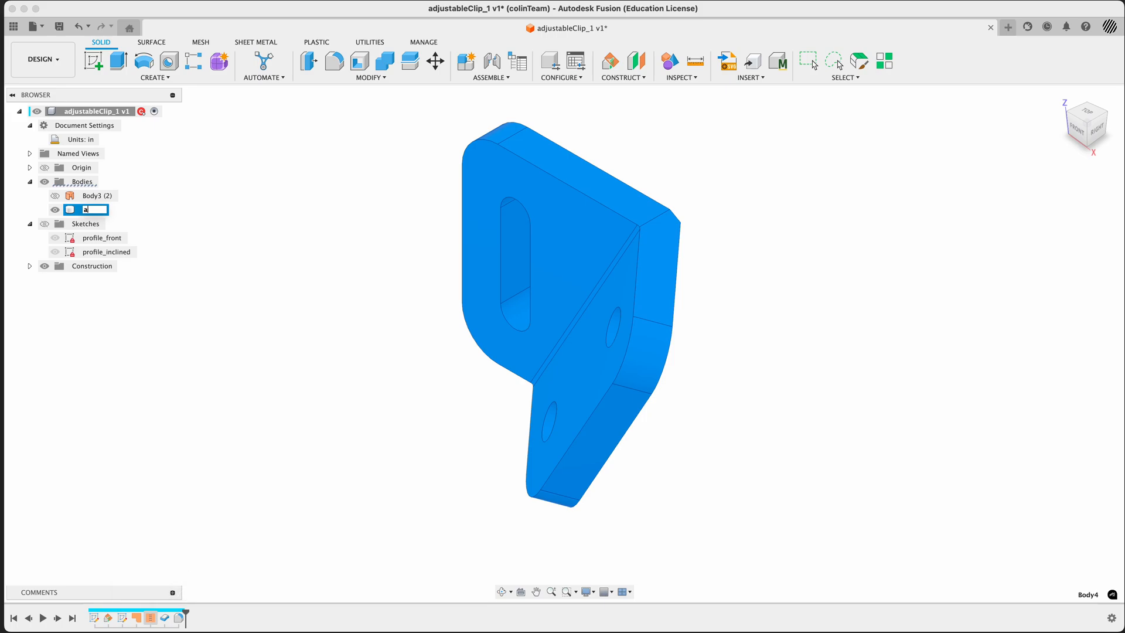
type("djustableClip")
key("Return")
right_click(110, 213)
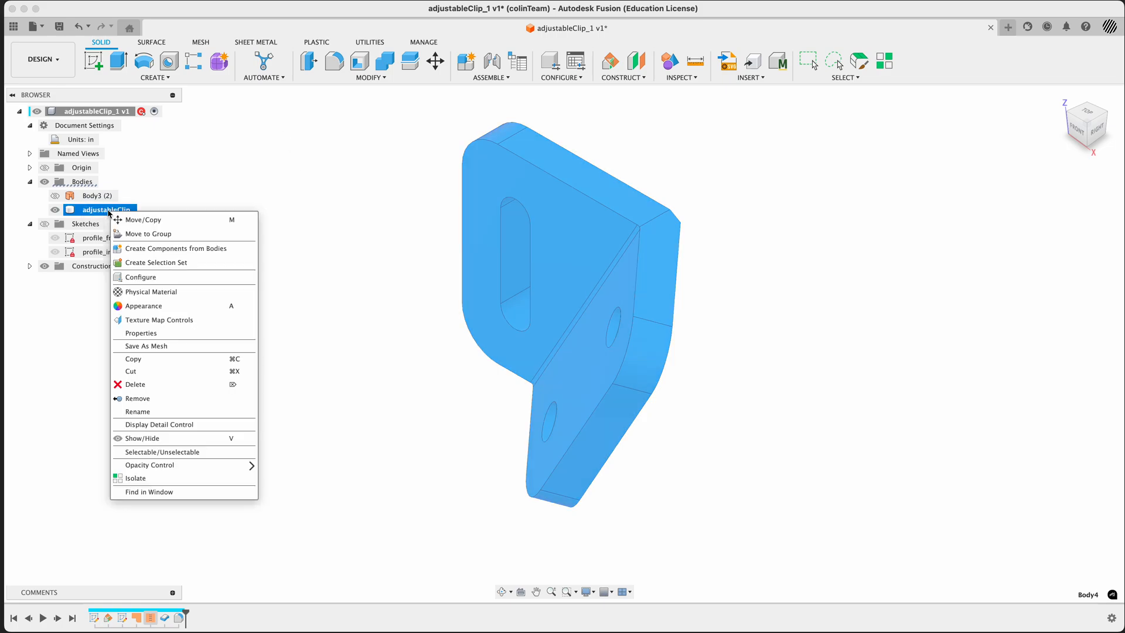
left_click(158, 251)
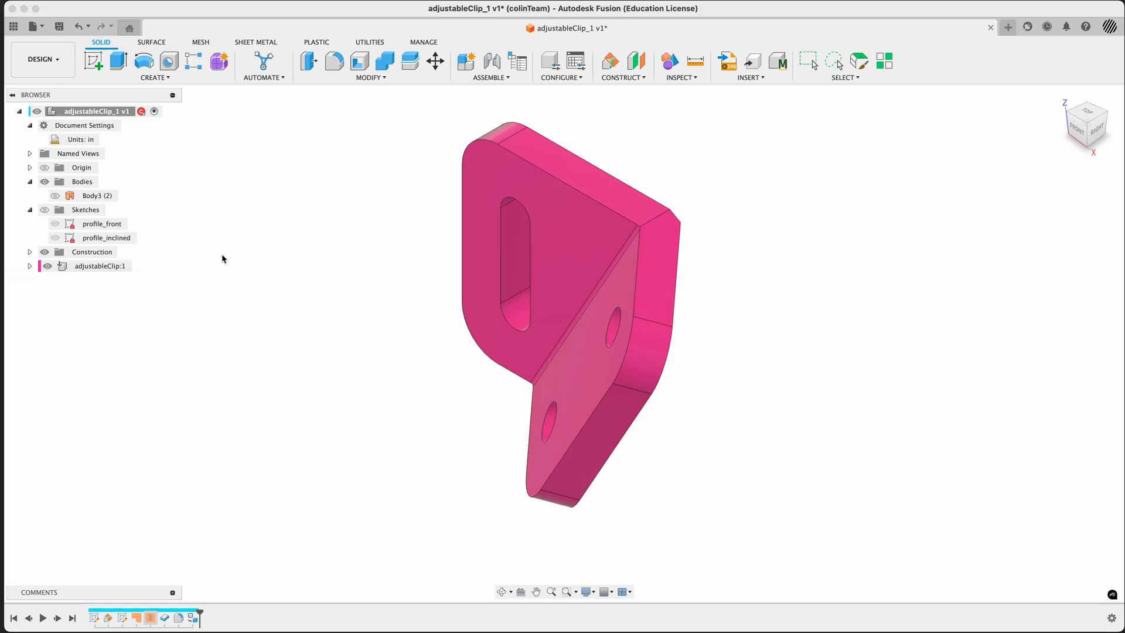
Examine the new adjustableClip component and compare the model with component color cycling off and on
left_click(49, 266)
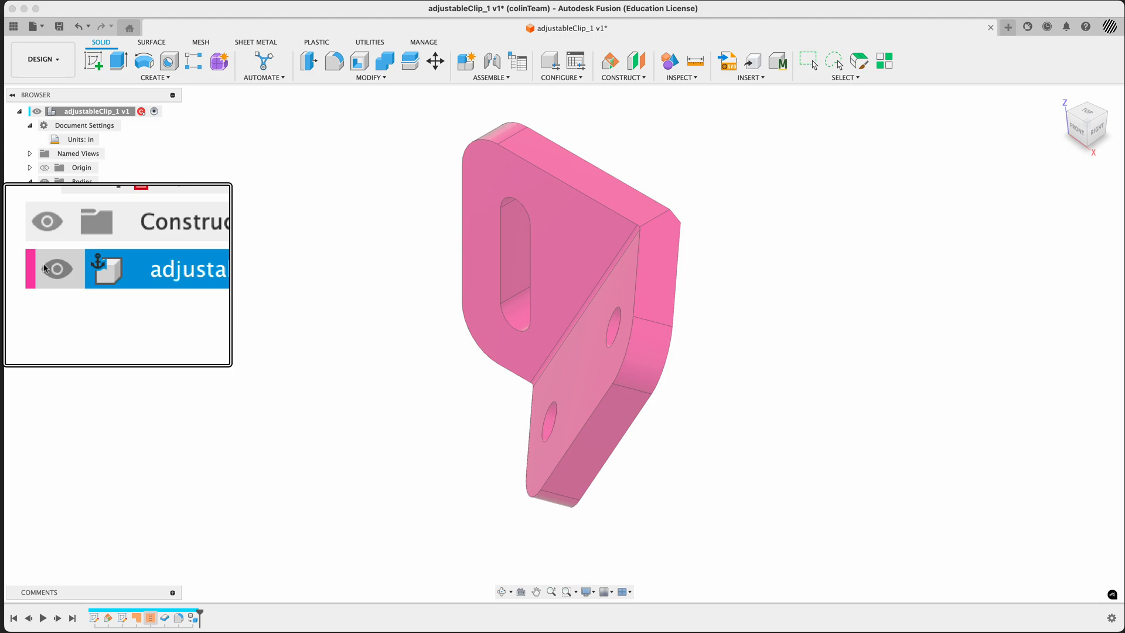
left_click(202, 286)
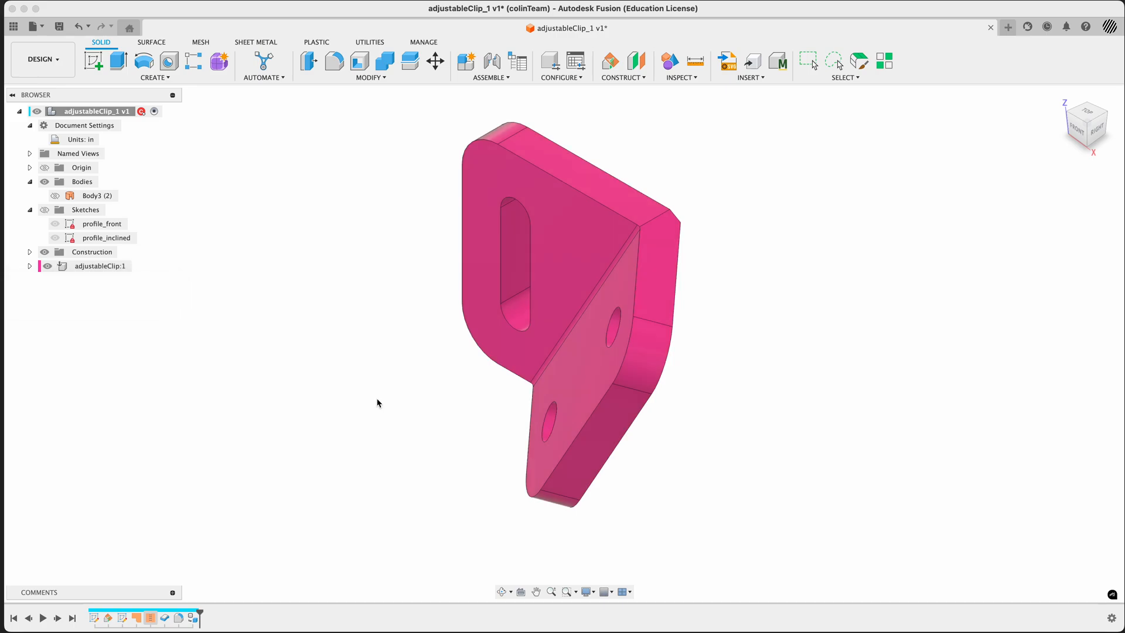
key("shift+n")
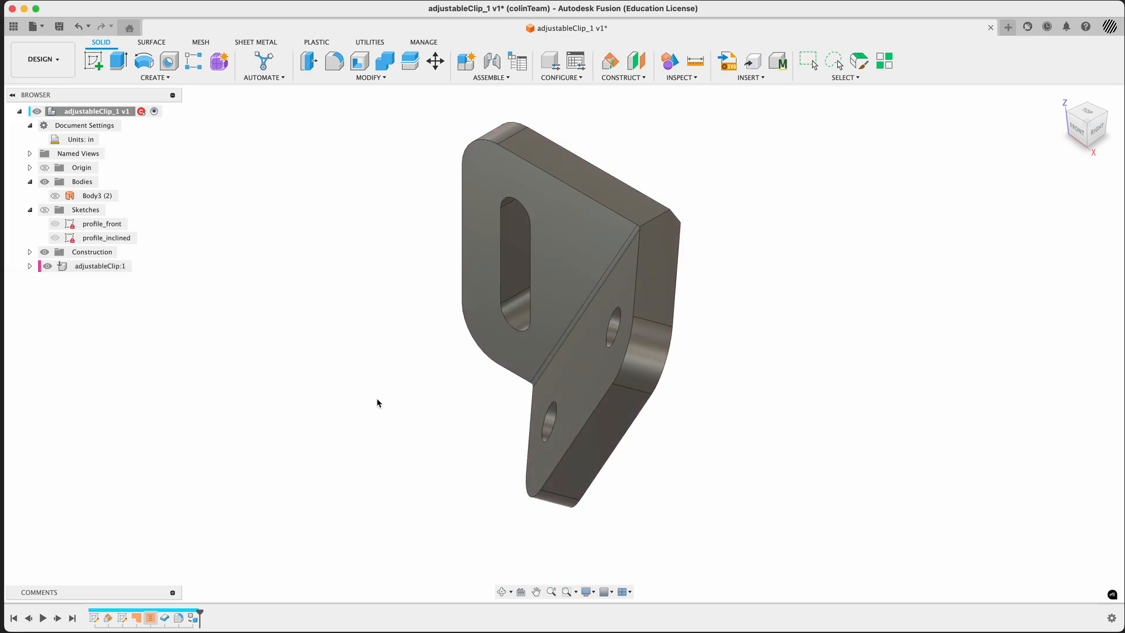
key("shift+n")
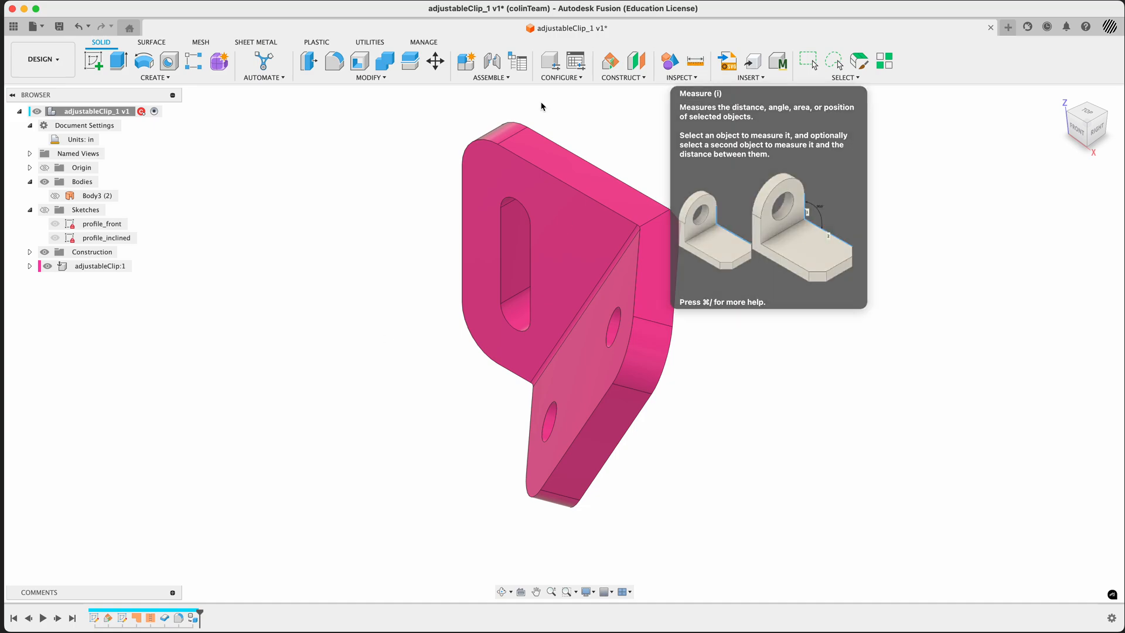
Show the sketches, compare their dimensions with the adjustable clip reference drawing in the image viewer, and hide the sketches again
left_click(46, 210)
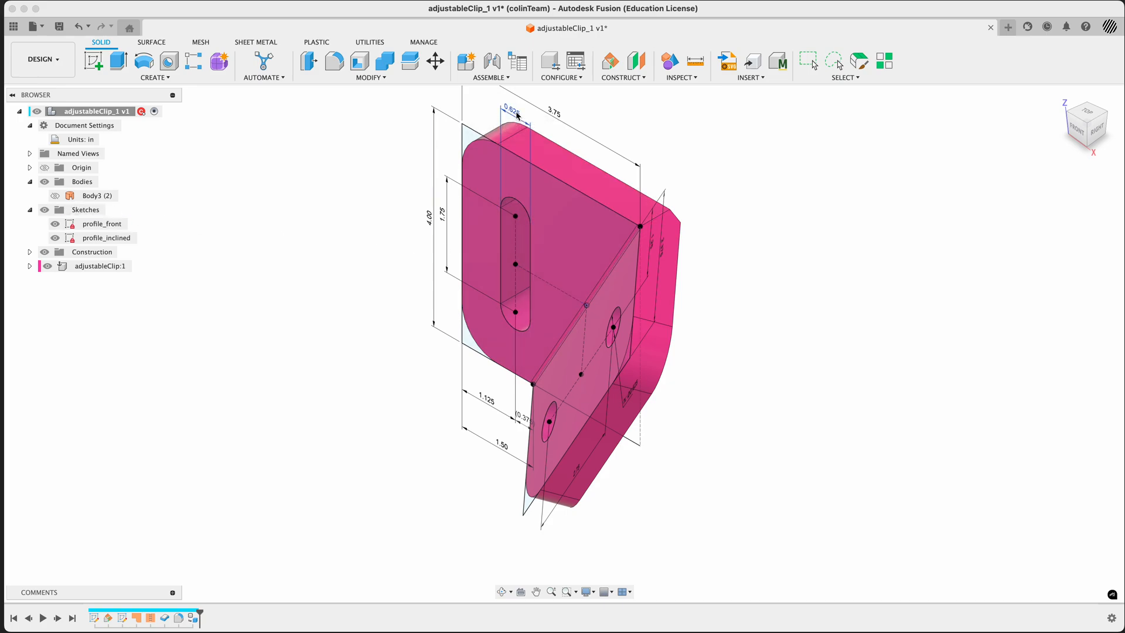
key("super+Tab")
key("super+Tab")
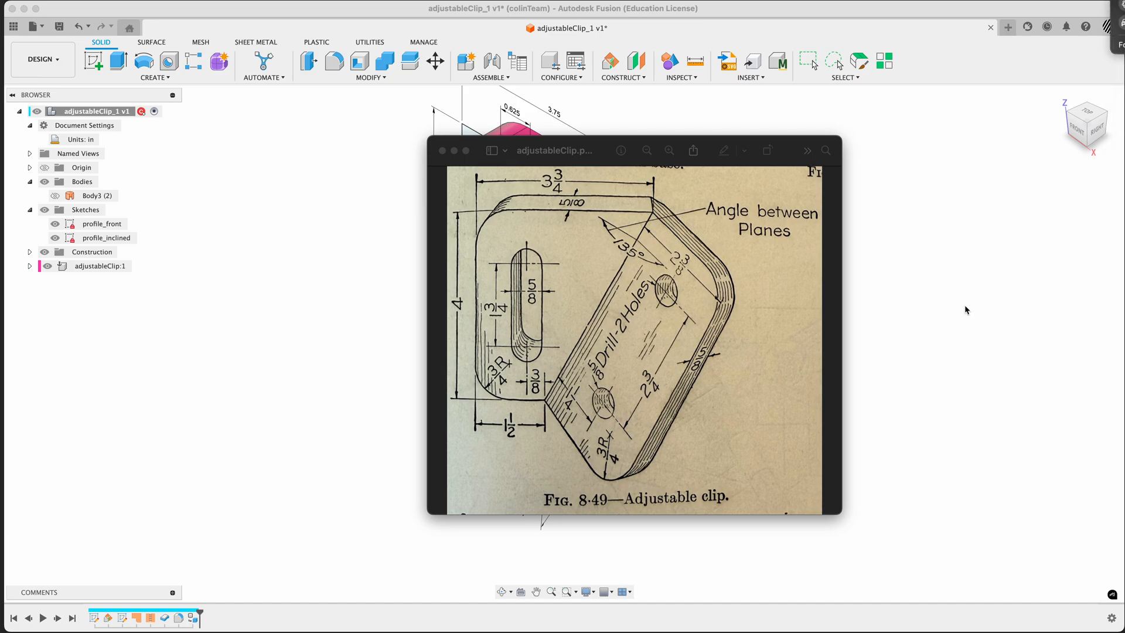
left_click(671, 332)
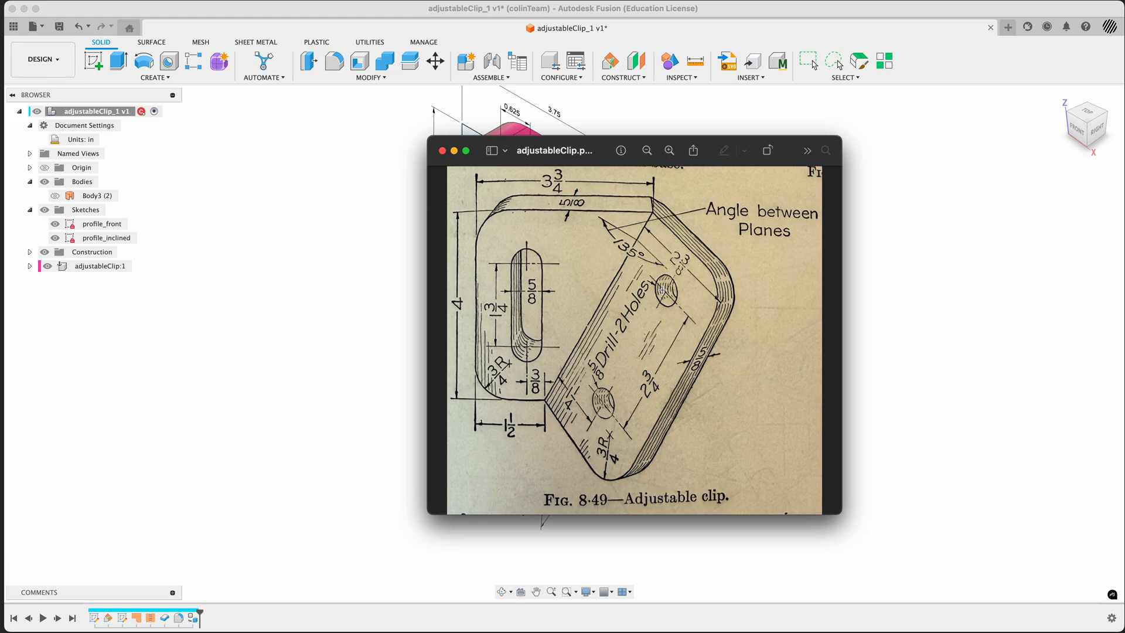
left_click(309, 378)
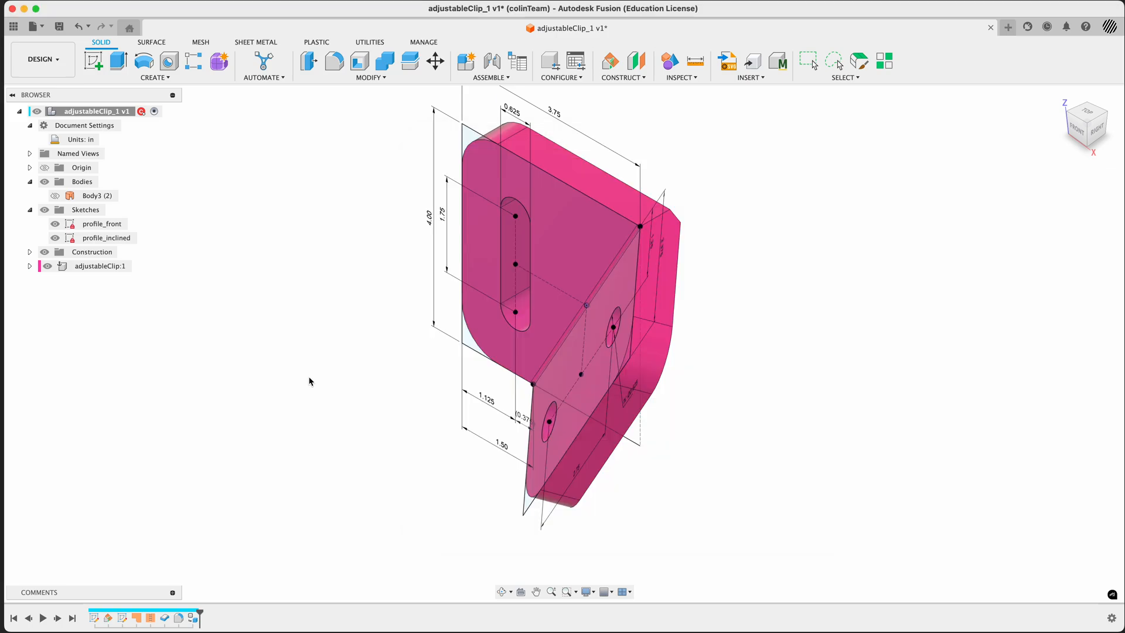
left_click(45, 210)
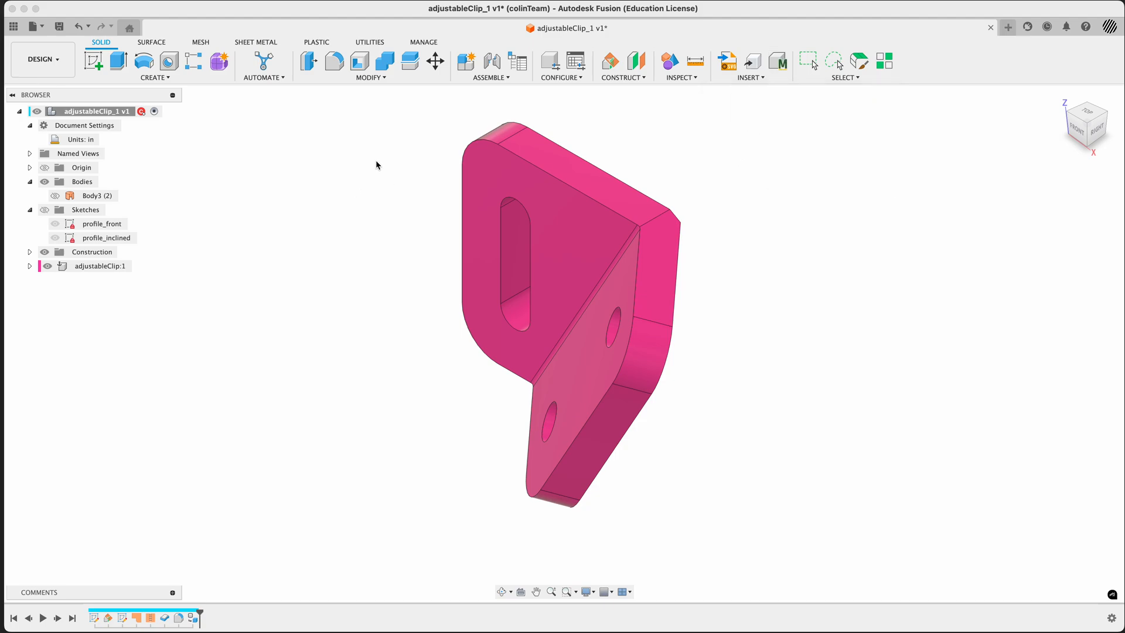
left_click(333, 287)
type("sfaste")
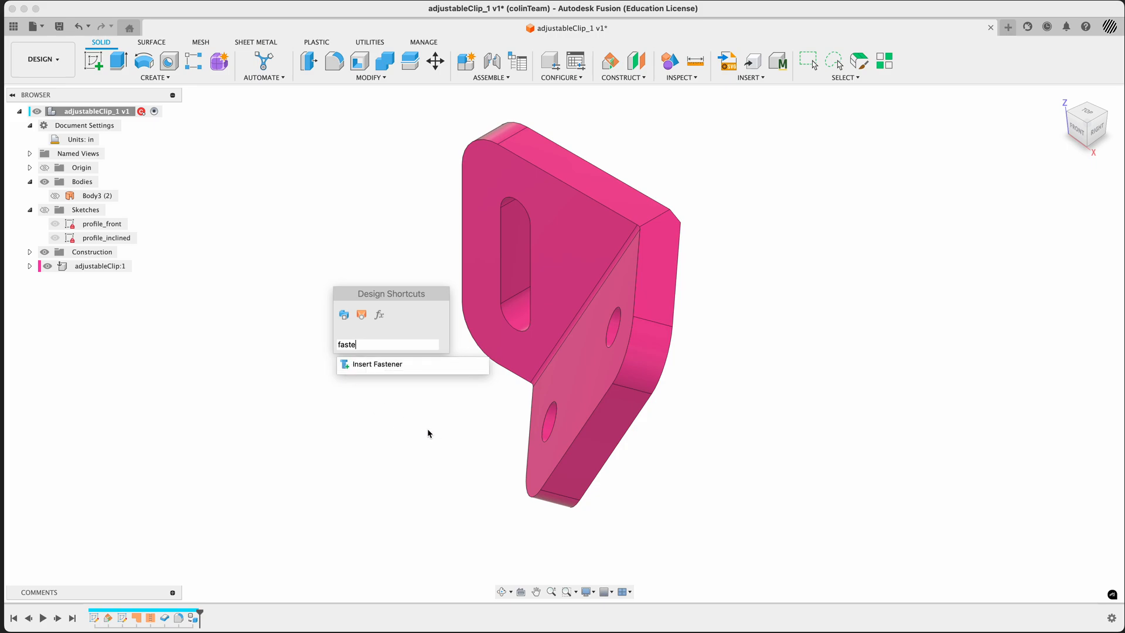
key("Escape")
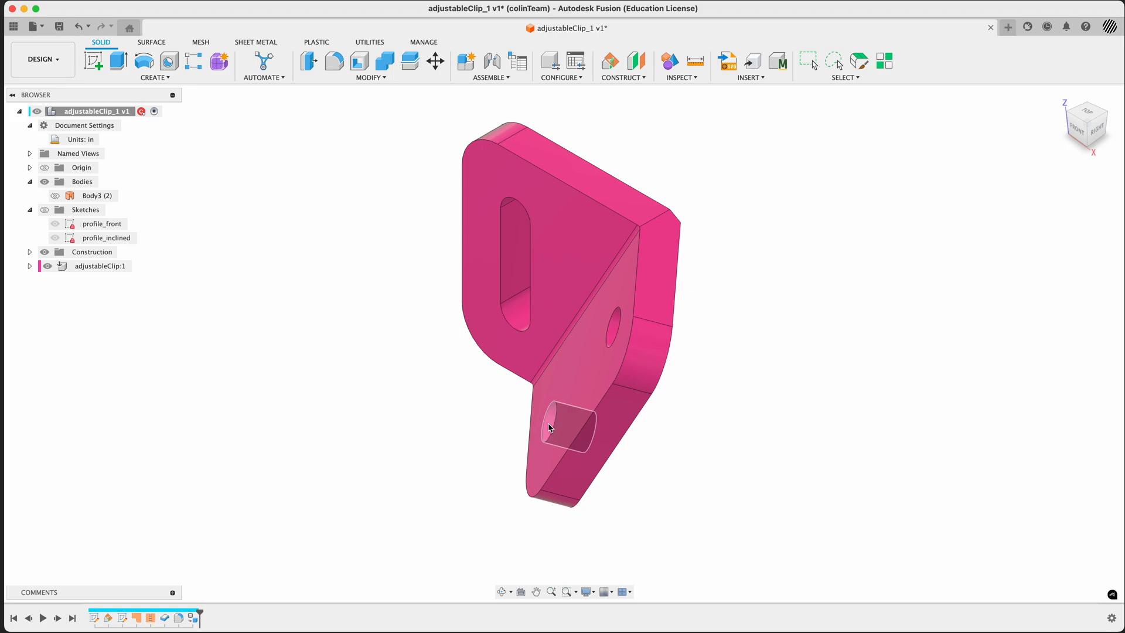
Open the McMaster-Carr component catalog and arrange the clip model and the catalog window side by side
middle_click_drag(421, 466, 472, 467, "shift")
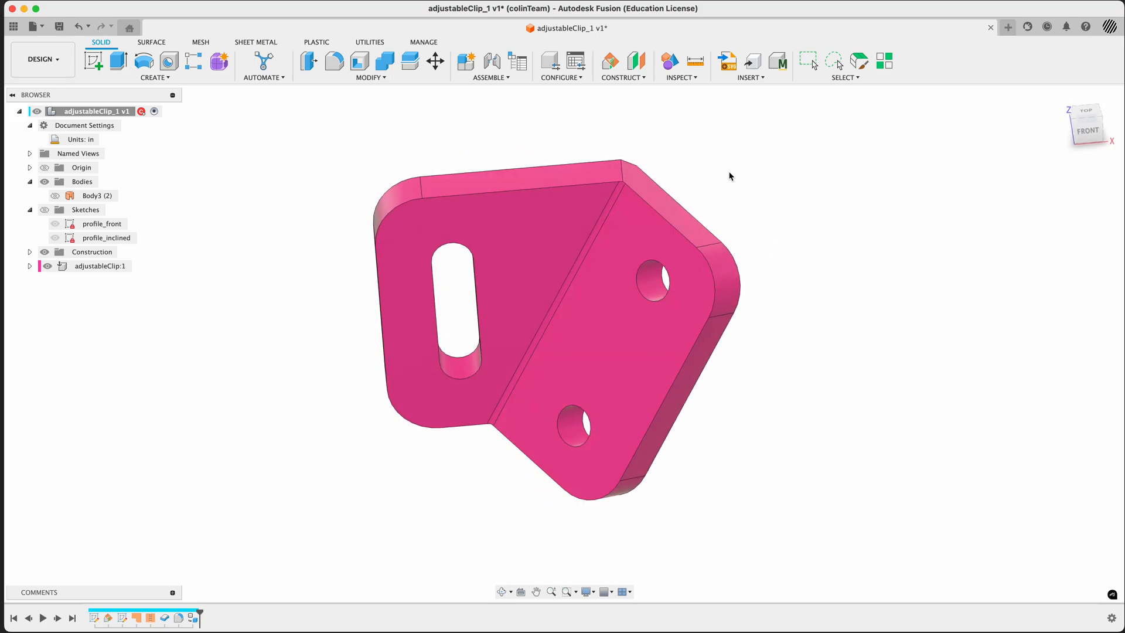
left_click(777, 61)
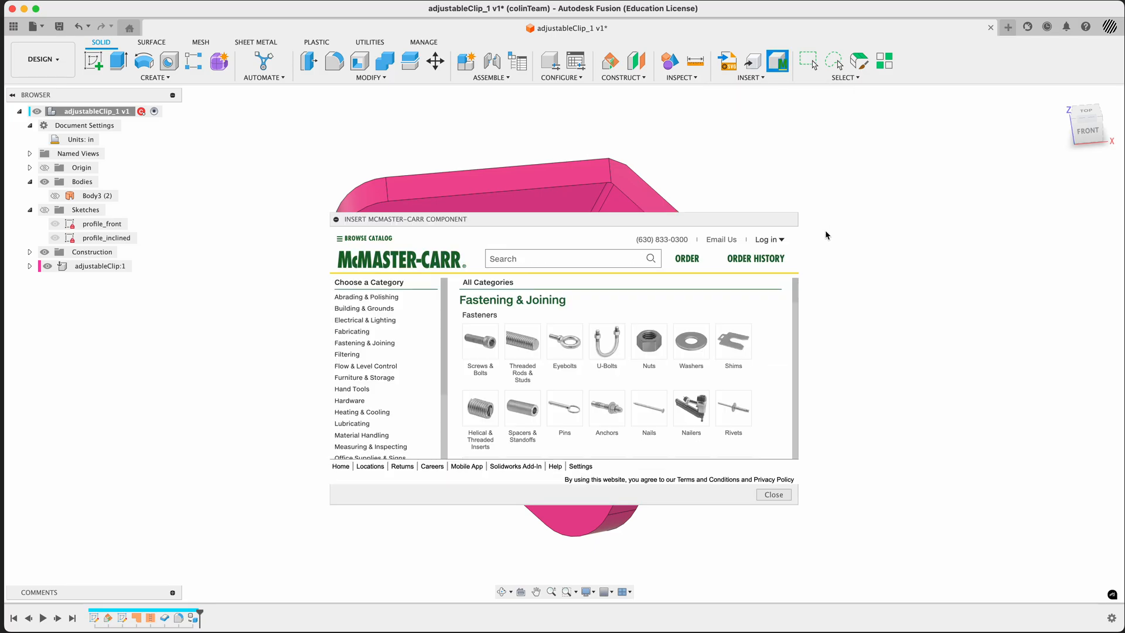
left_click(774, 495)
left_click(765, 78)
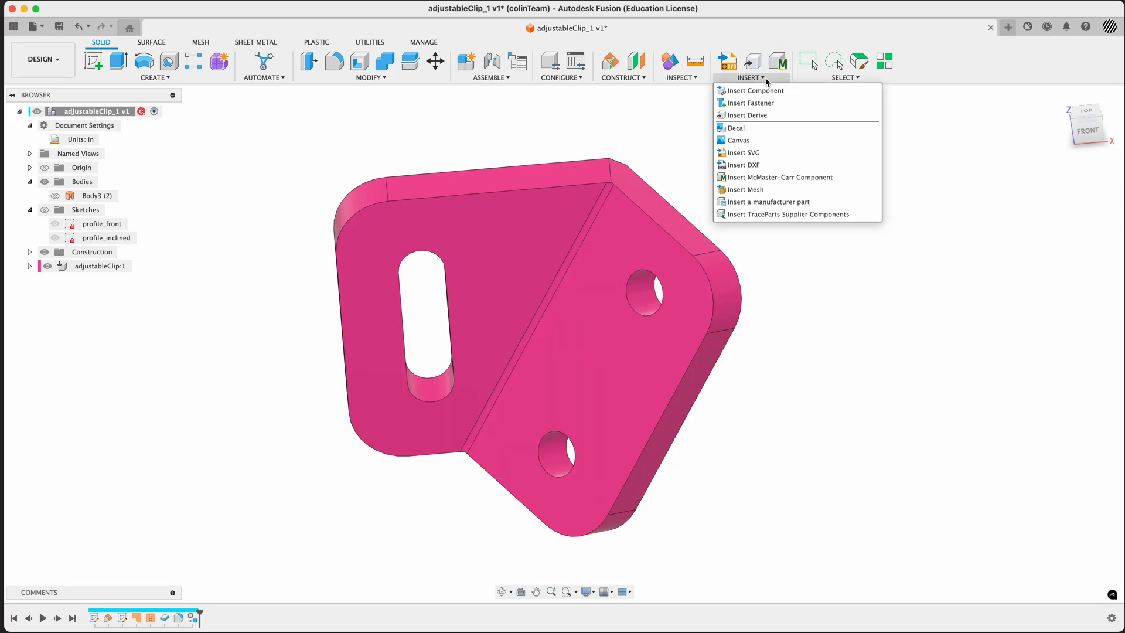
left_click(742, 178)
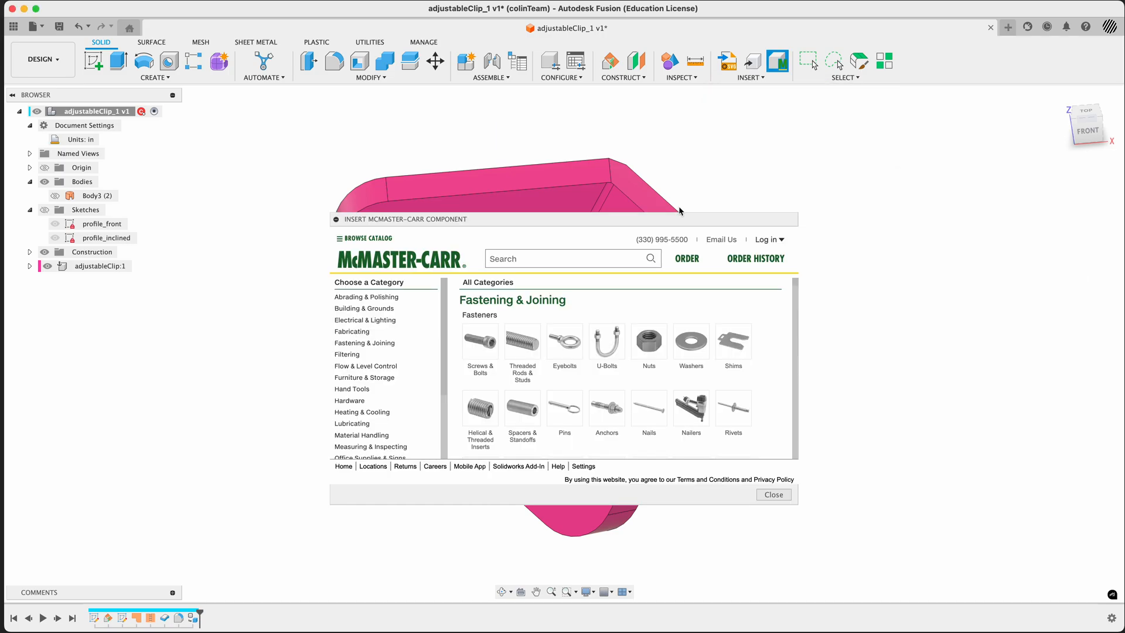
scroll(427, 173, "down", 5)
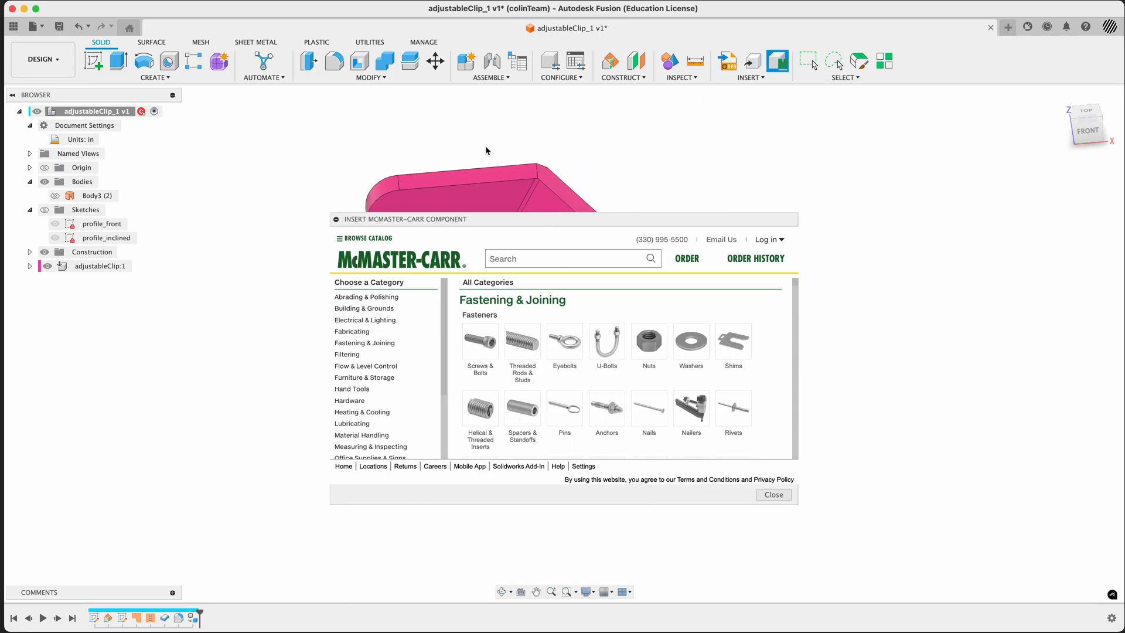
middle_click_drag(486, 148, 266, 278)
left_click_drag(534, 222, 630, 194)
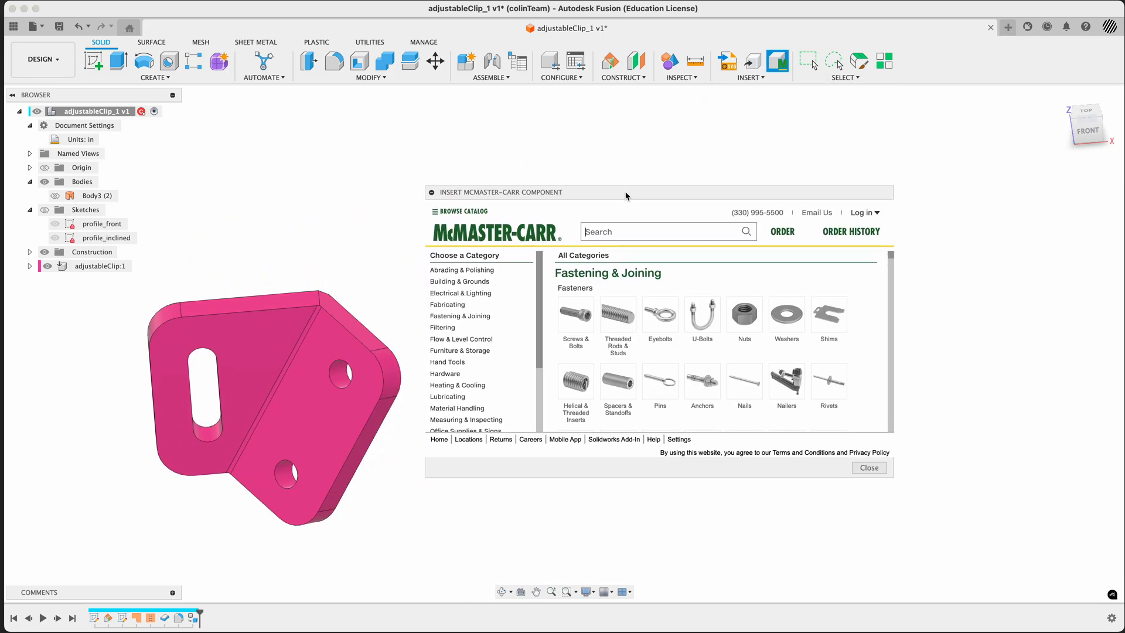
scroll(297, 369, "up", 1)
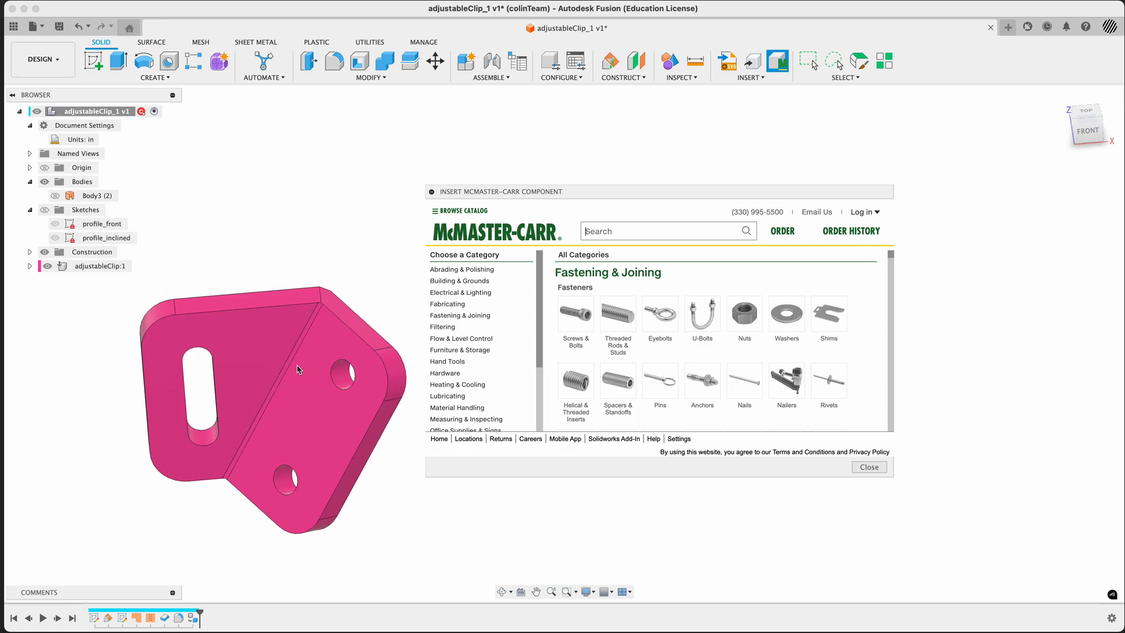
left_click_drag(610, 197, 622, 171)
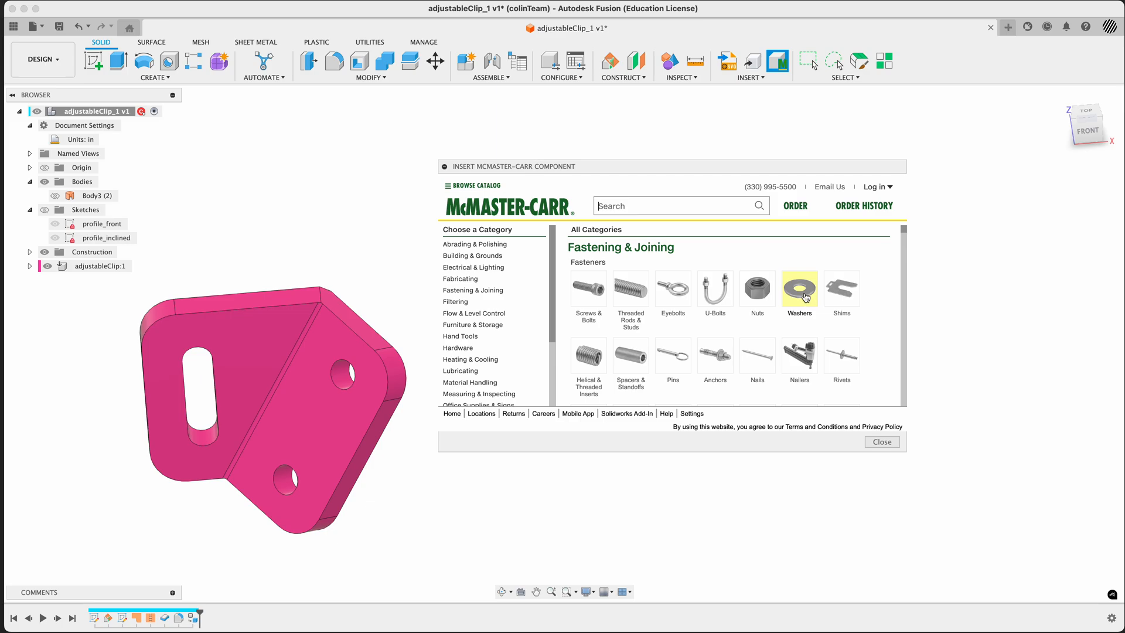
Browse the catalog's screws and bolts, filter them to Inch, enlarge the catalog window and open Socket Head Screws
left_click(586, 298)
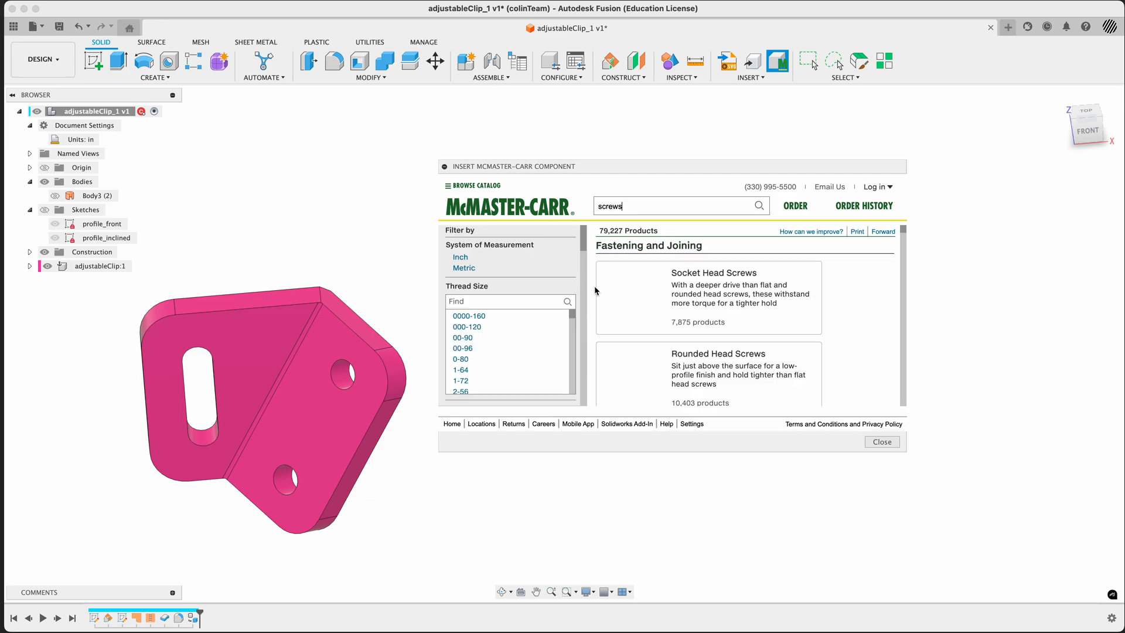
left_click(461, 258)
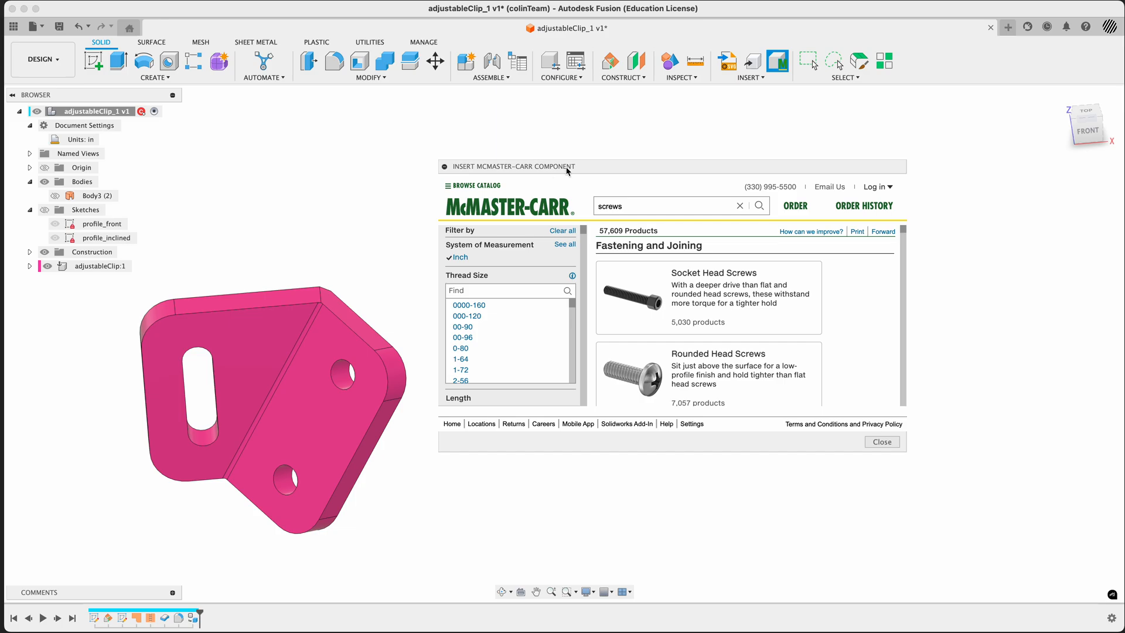
left_click_drag(567, 168, 554, 113)
left_click_drag(895, 399, 1102, 588)
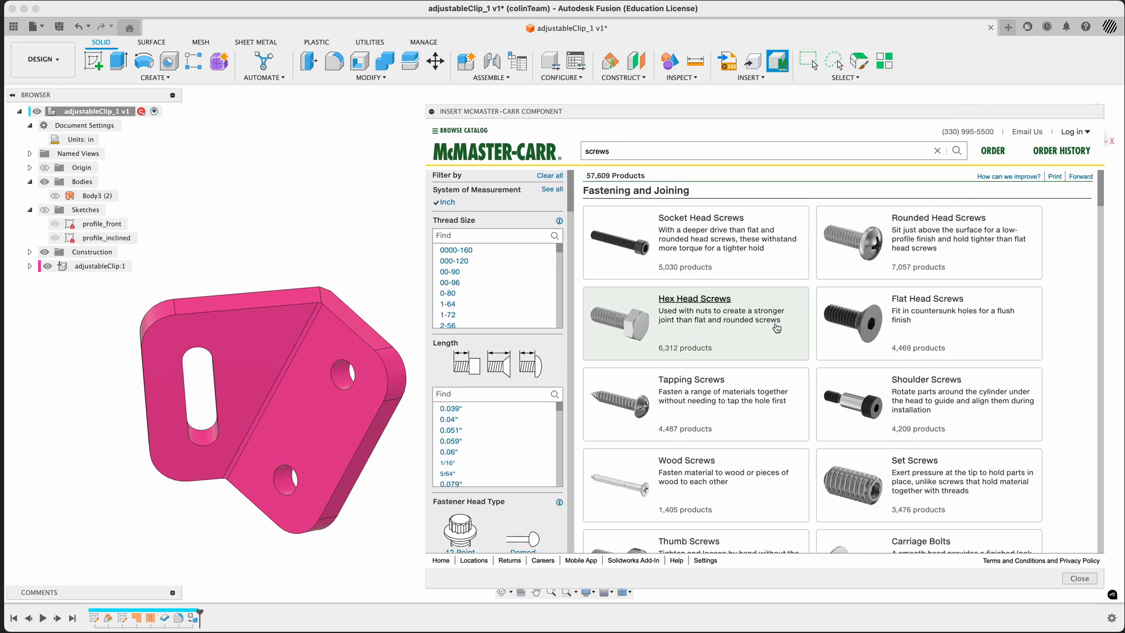
left_click(633, 253)
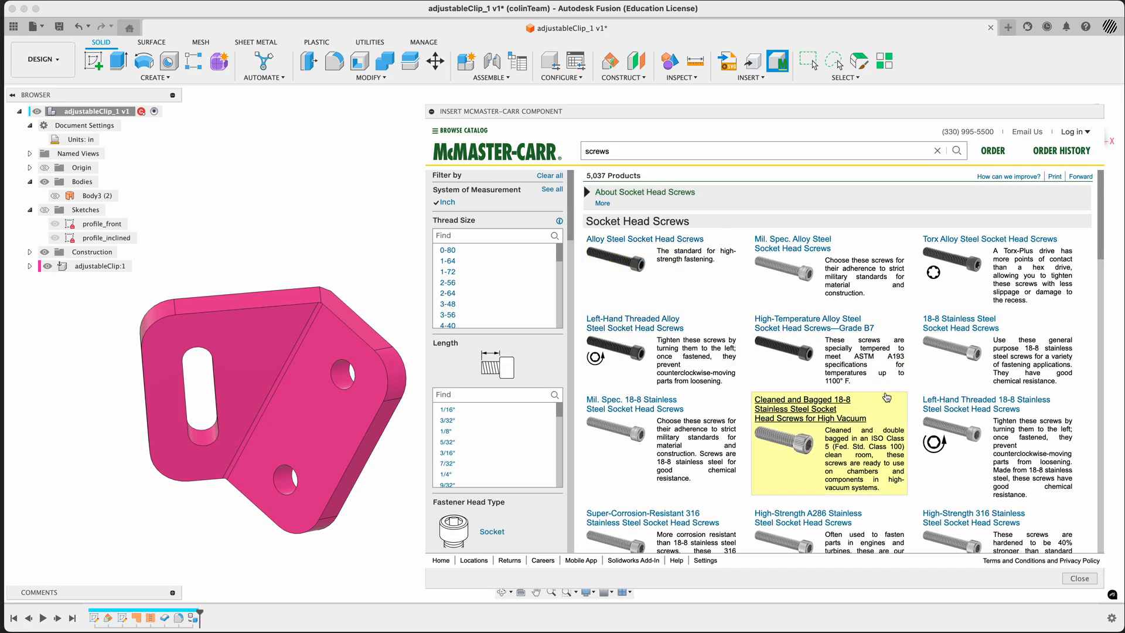
Filter the socket head screws to thread size 5/8"-18
scroll(887, 397, "down", 10)
scroll(887, 398, "up", 10)
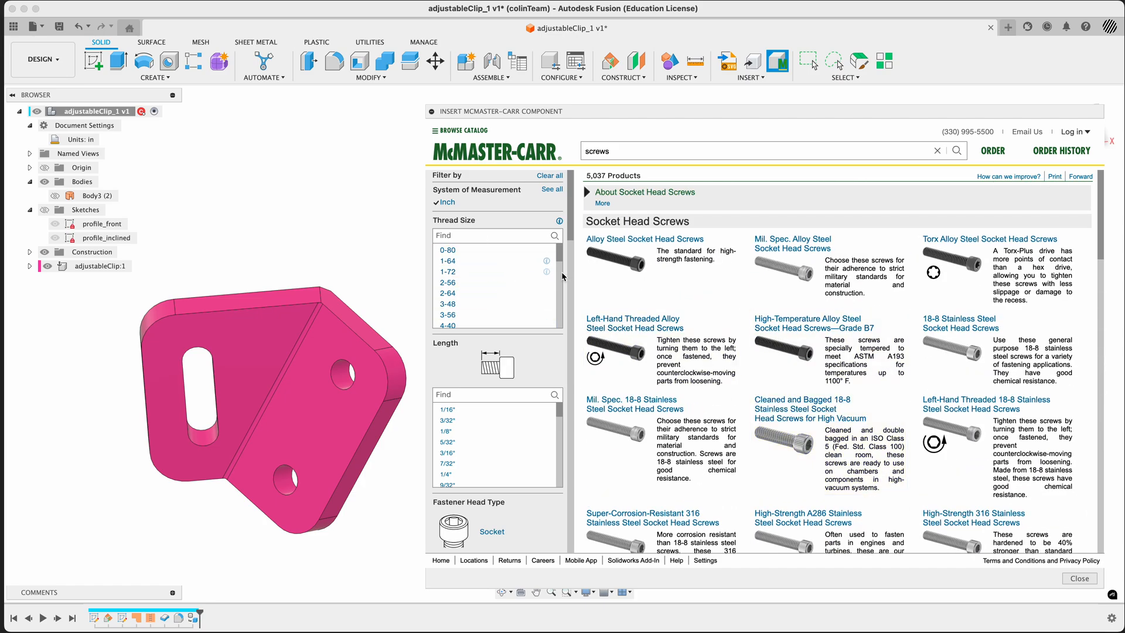
scroll(560, 280, "down", 5)
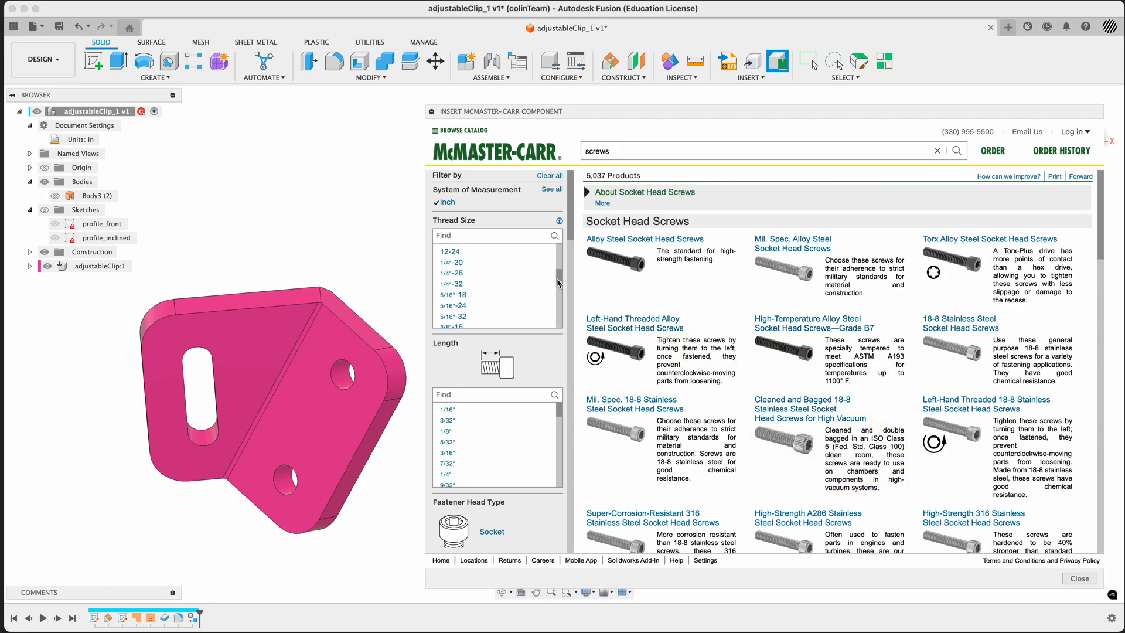
scroll(558, 283, "down", 3)
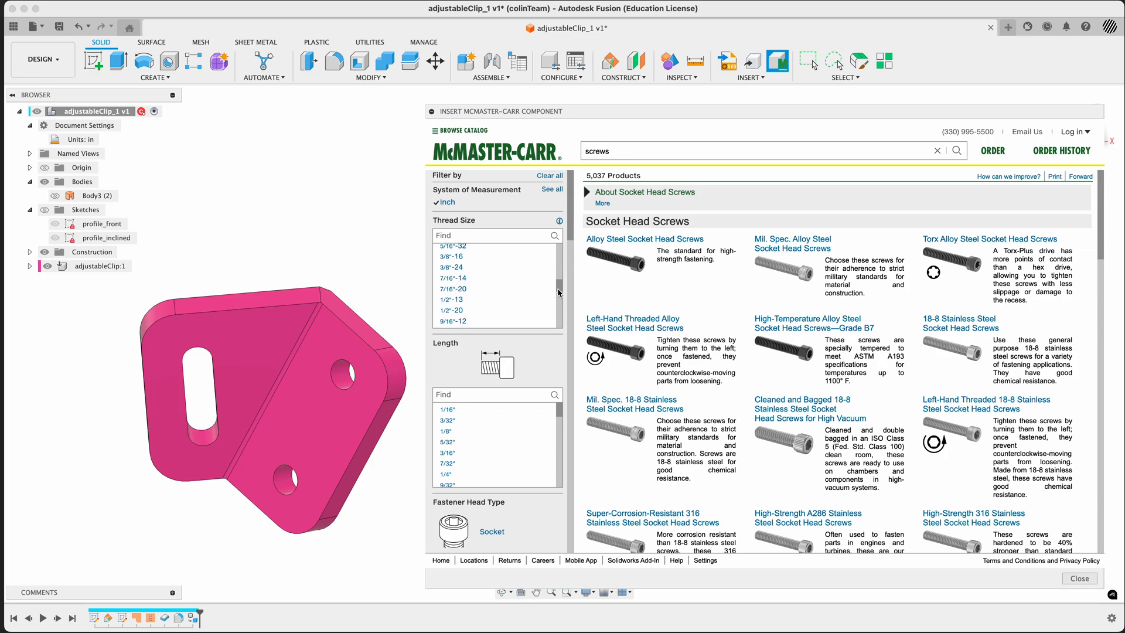
scroll(560, 293, "down", 2)
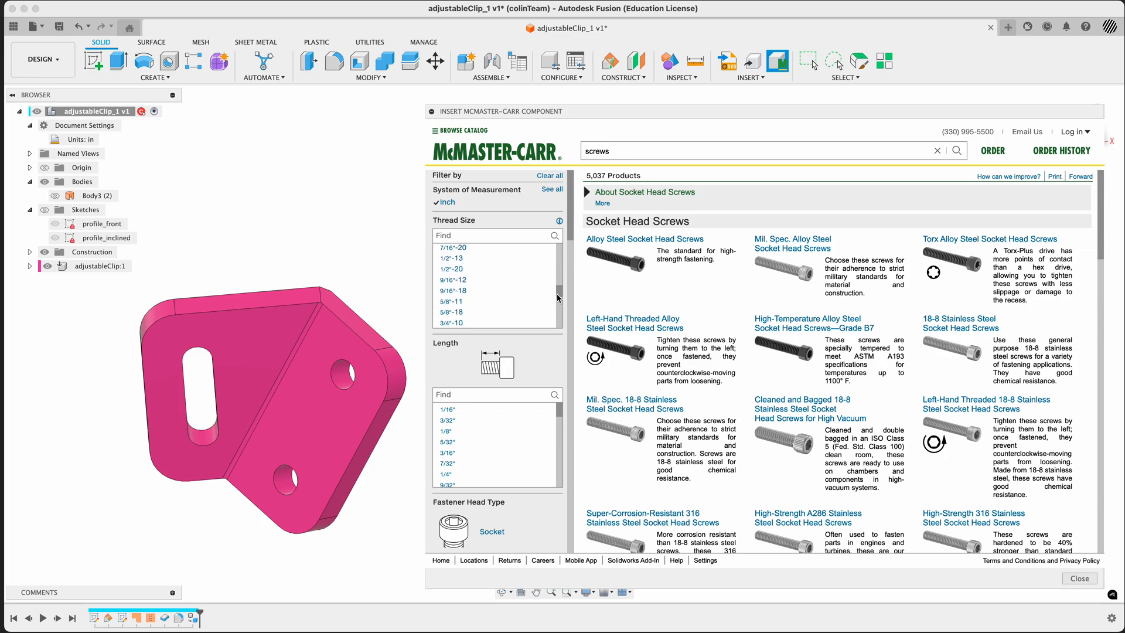
scroll(559, 297, "down", 1)
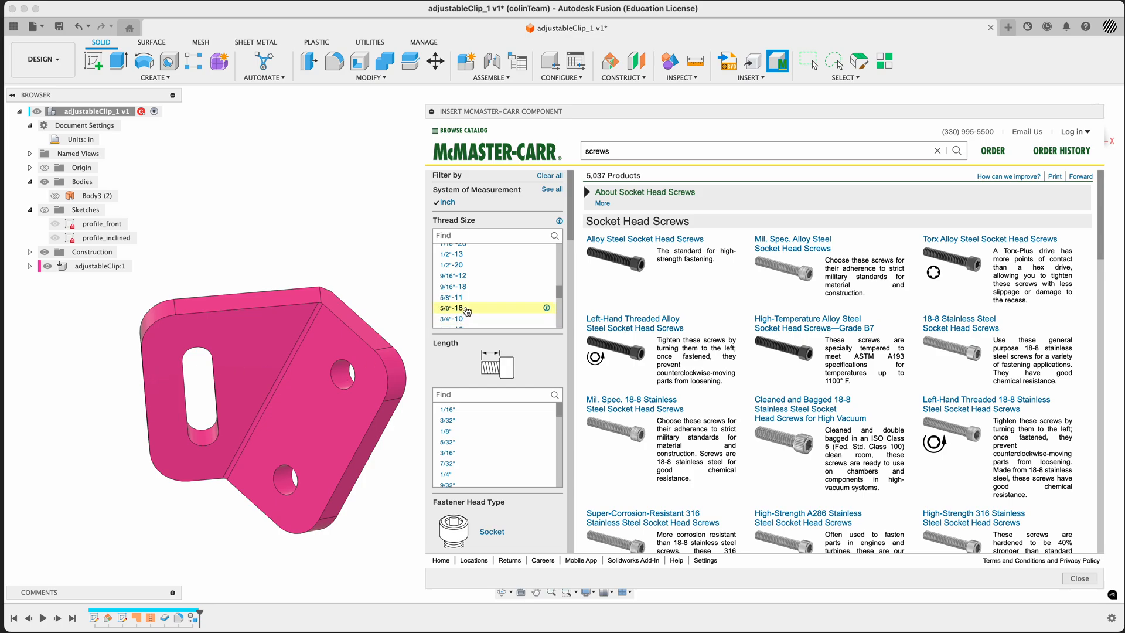
left_click(456, 310)
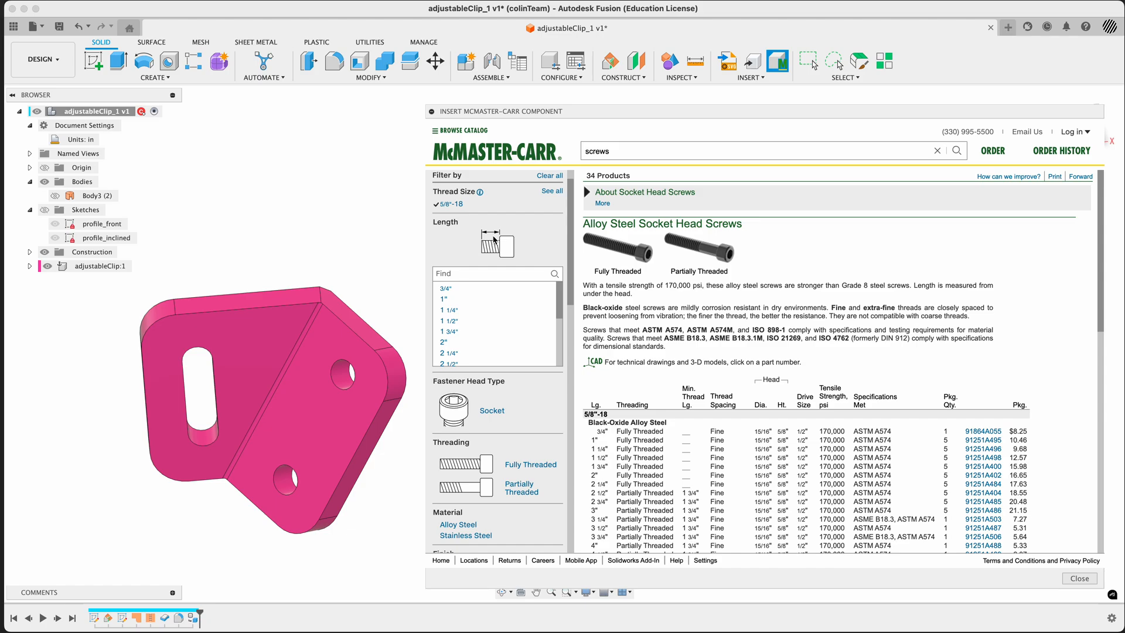
key("super+space")
type("5/4")
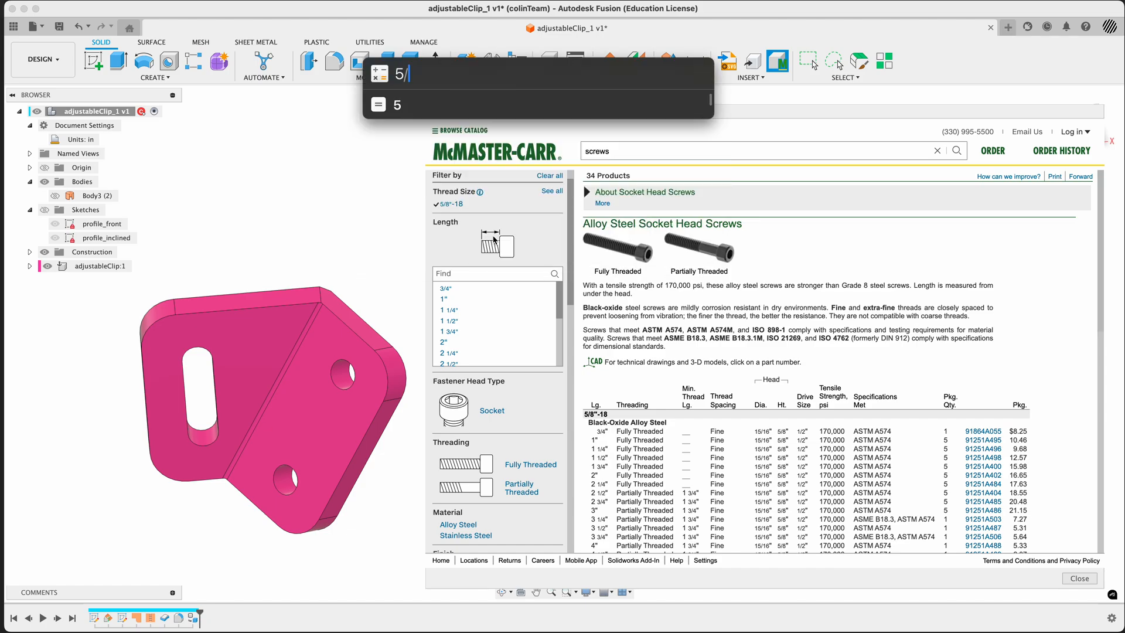
key("BackSpace")
key("BackSpace")
type("5")
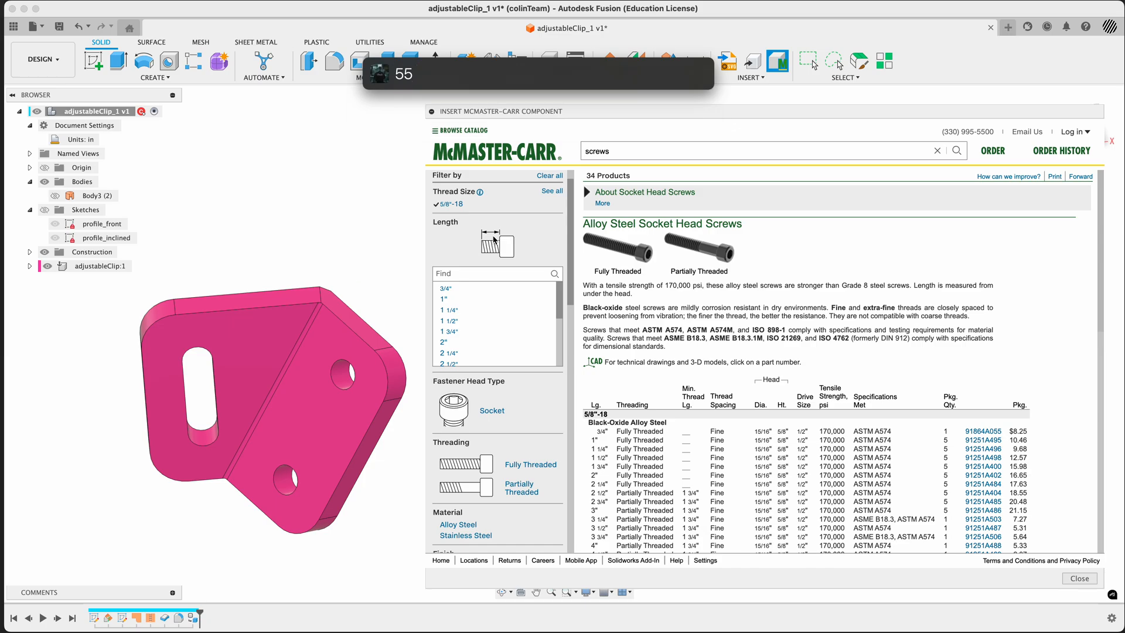
key("Escape")
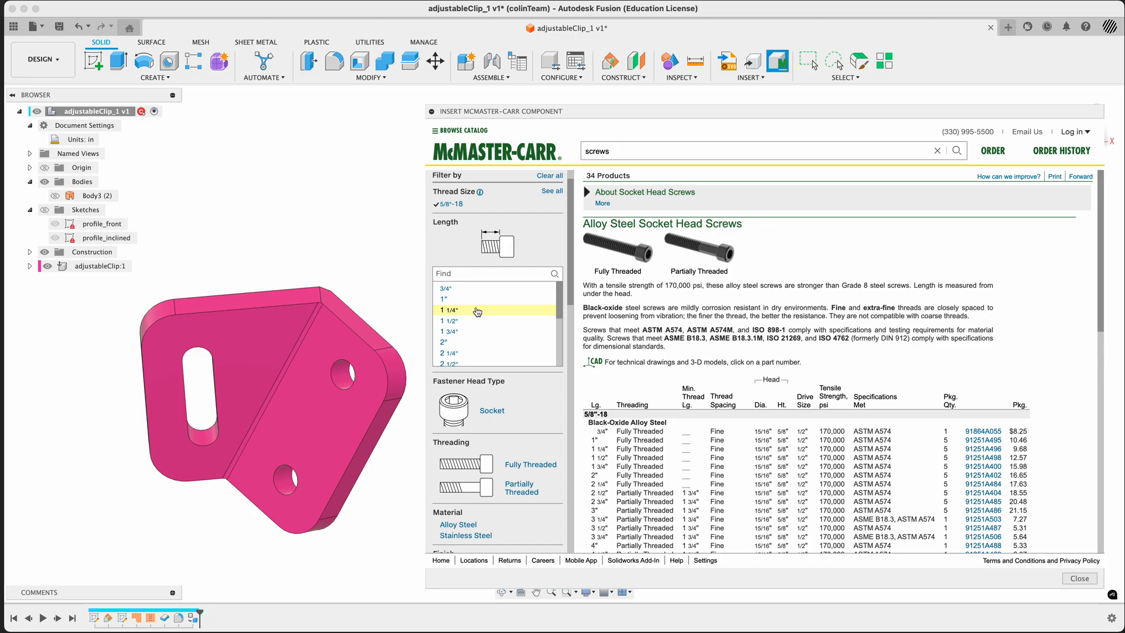
Filter the screws to length 1 1/4" and open the product details of black-oxide alloy steel screw 91251A496
left_click(450, 310)
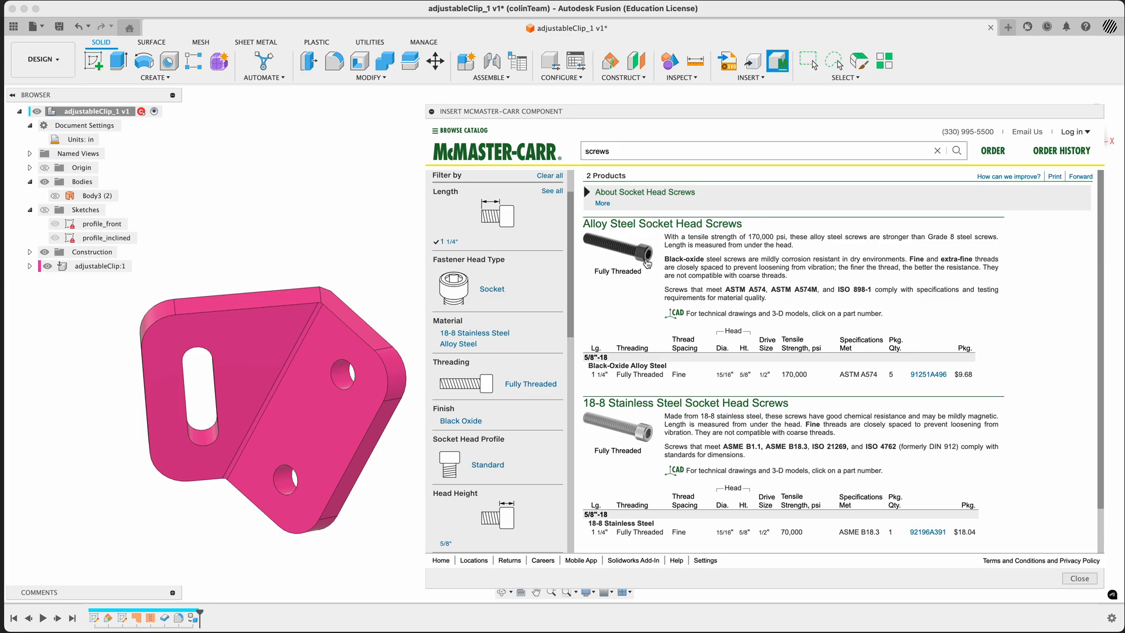
scroll(647, 275, "down", 2)
mouse_move(645, 389)
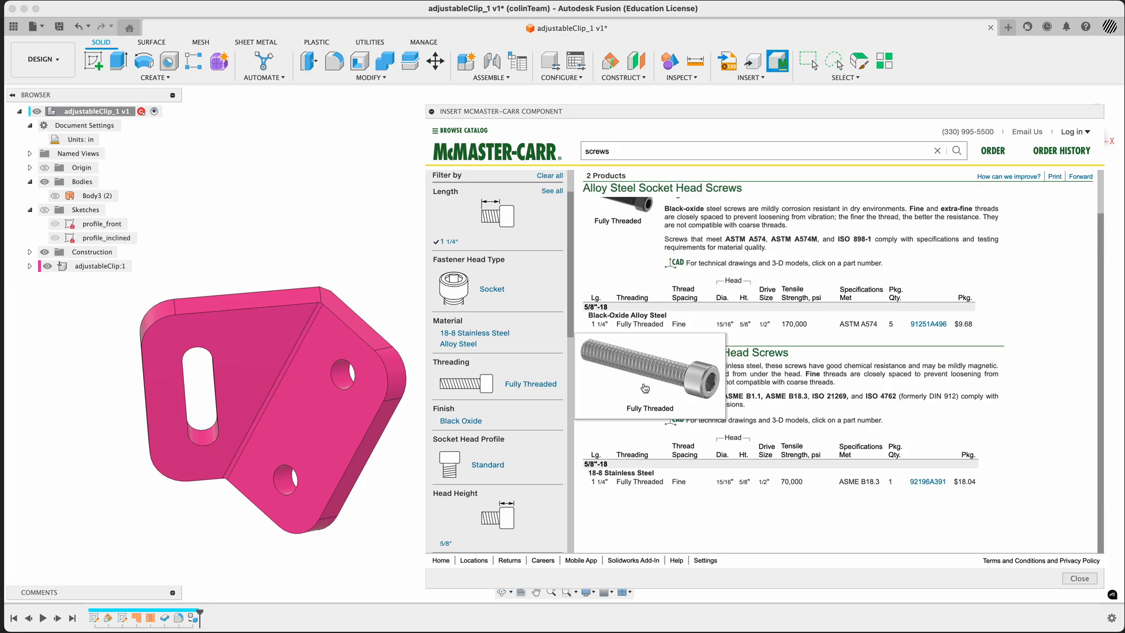
scroll(646, 386, "up", 2)
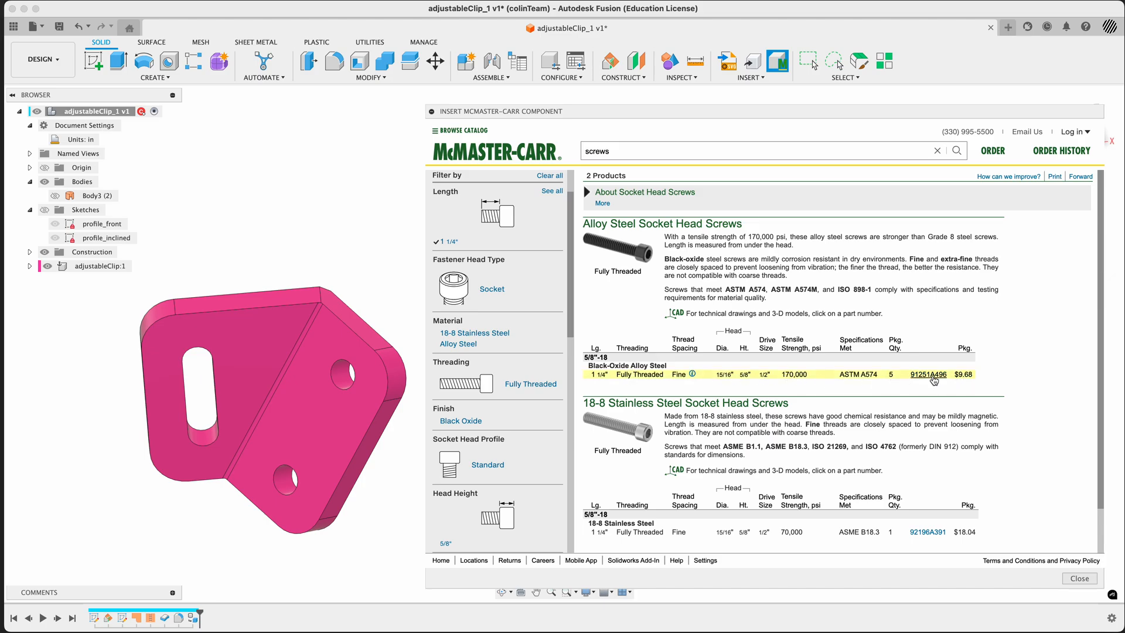
left_click(935, 377)
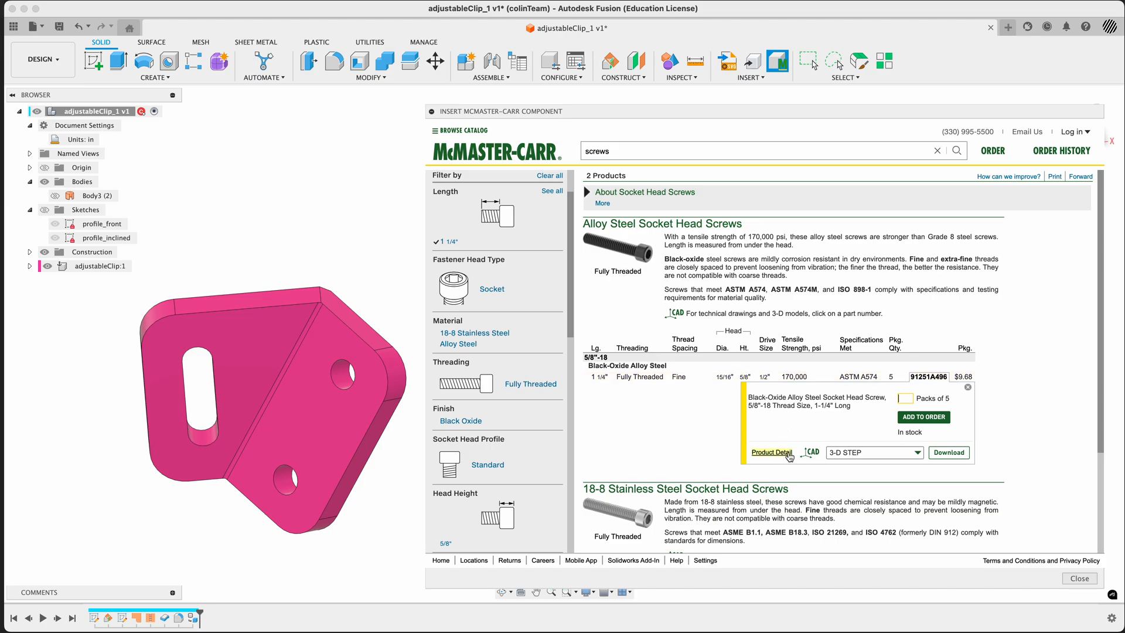
left_click(782, 454)
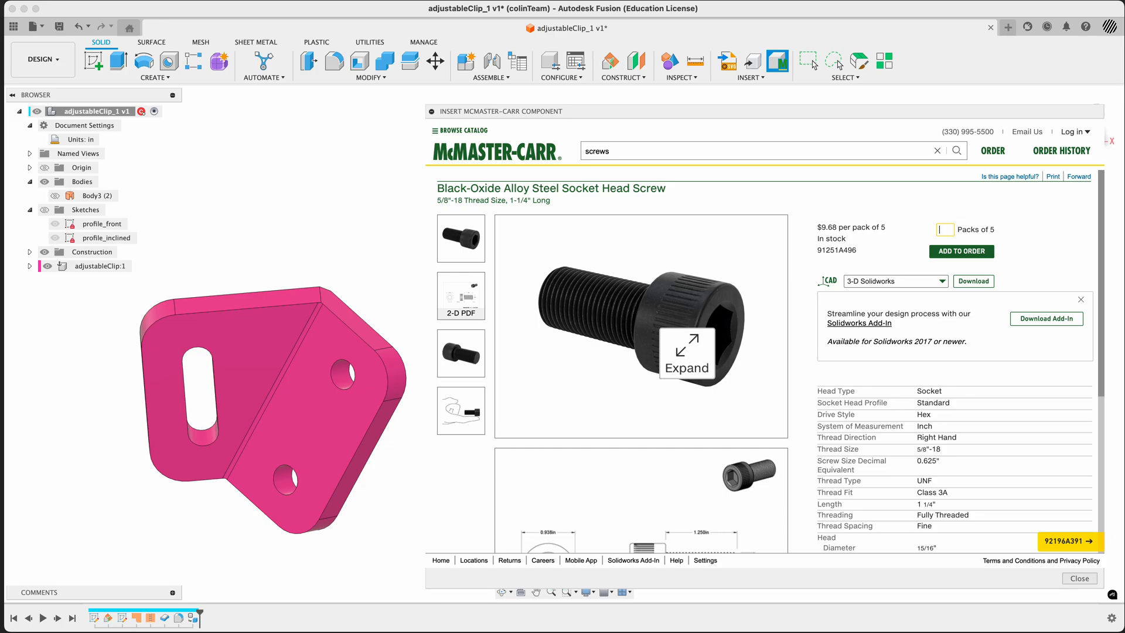
Set the screw's CAD format to 3-D STEP and review its specifications and dimension drawing
left_click(858, 284)
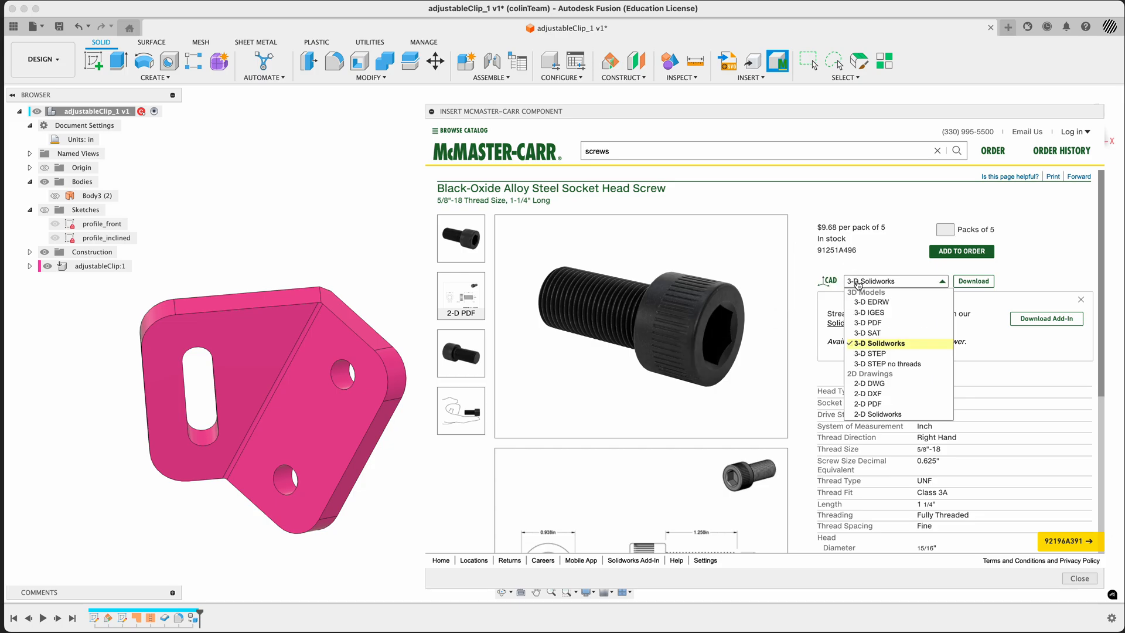
left_click(879, 354)
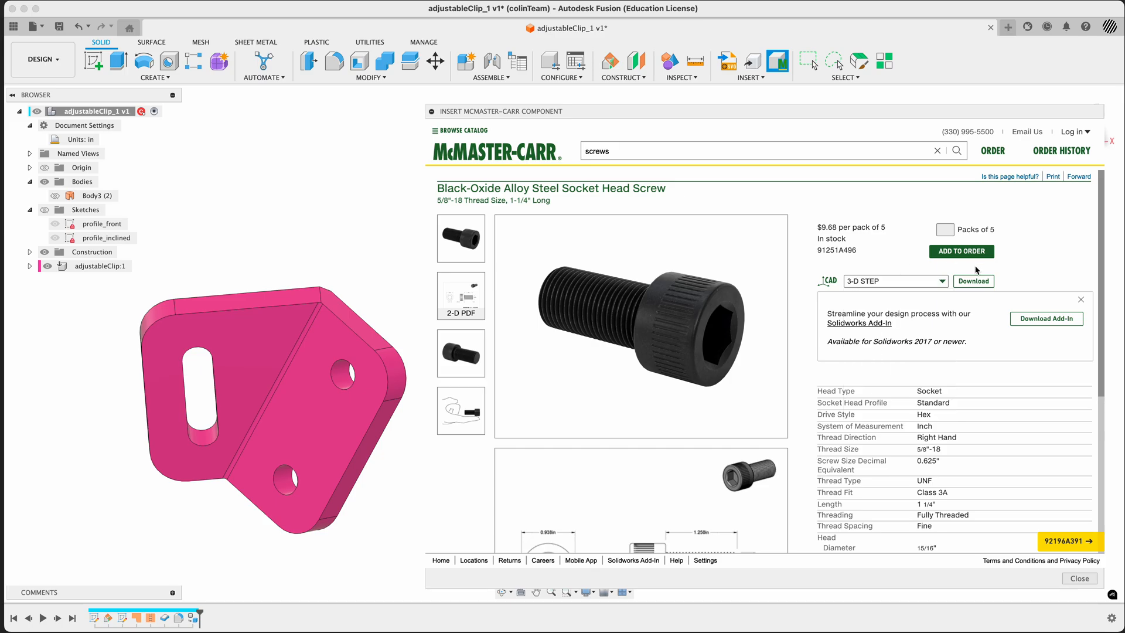
scroll(1007, 388, "down", 3)
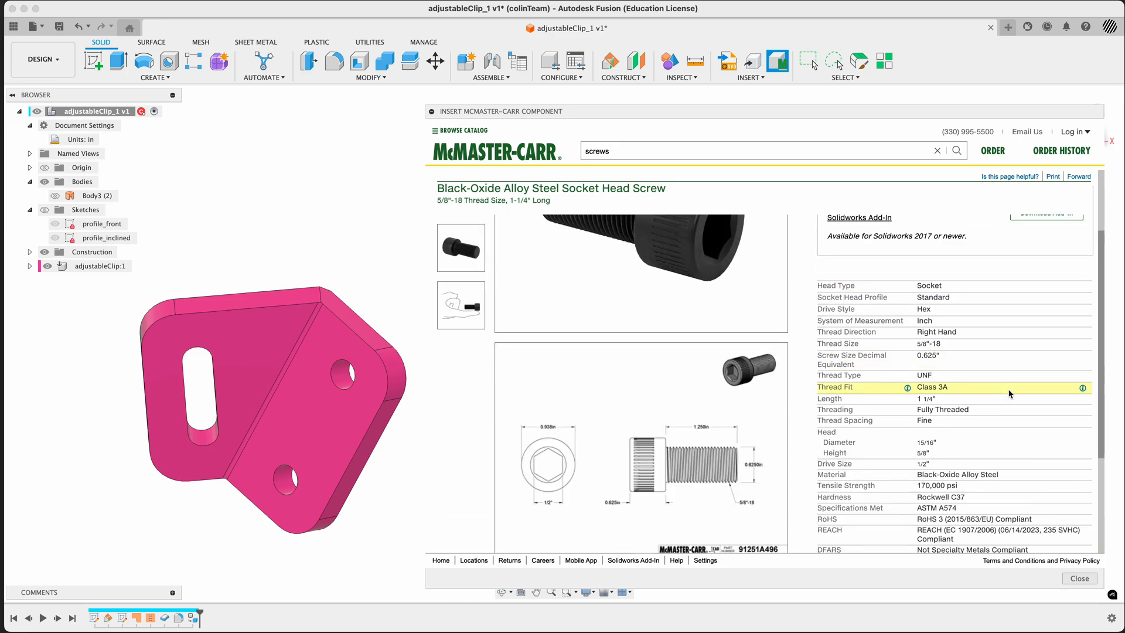
scroll(1009, 394, "down", 2)
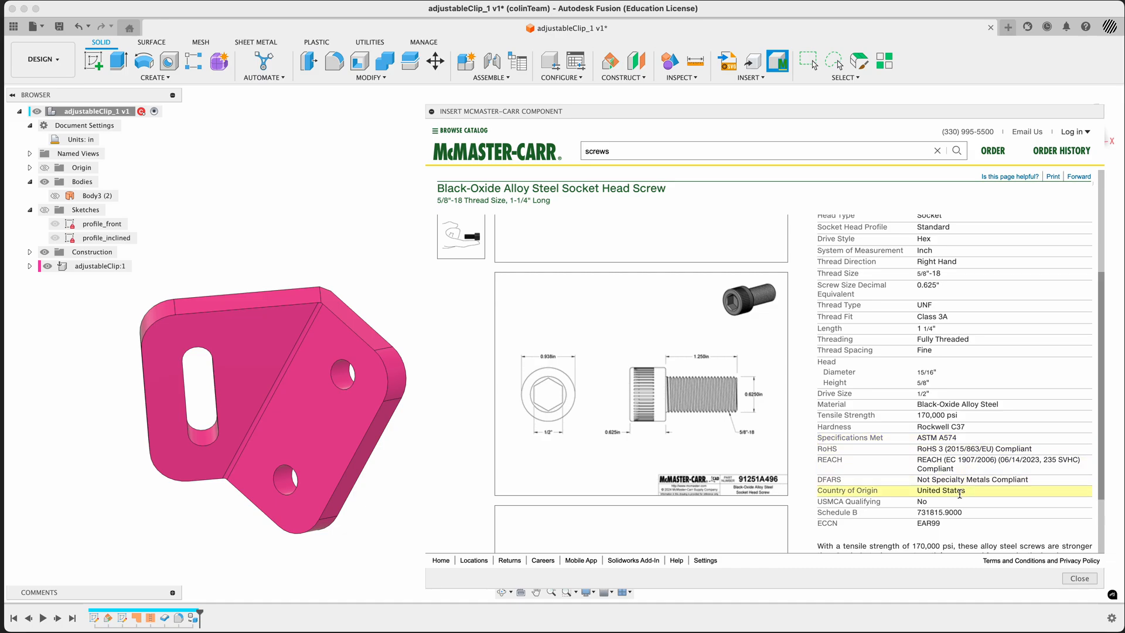
scroll(960, 494, "down", 3)
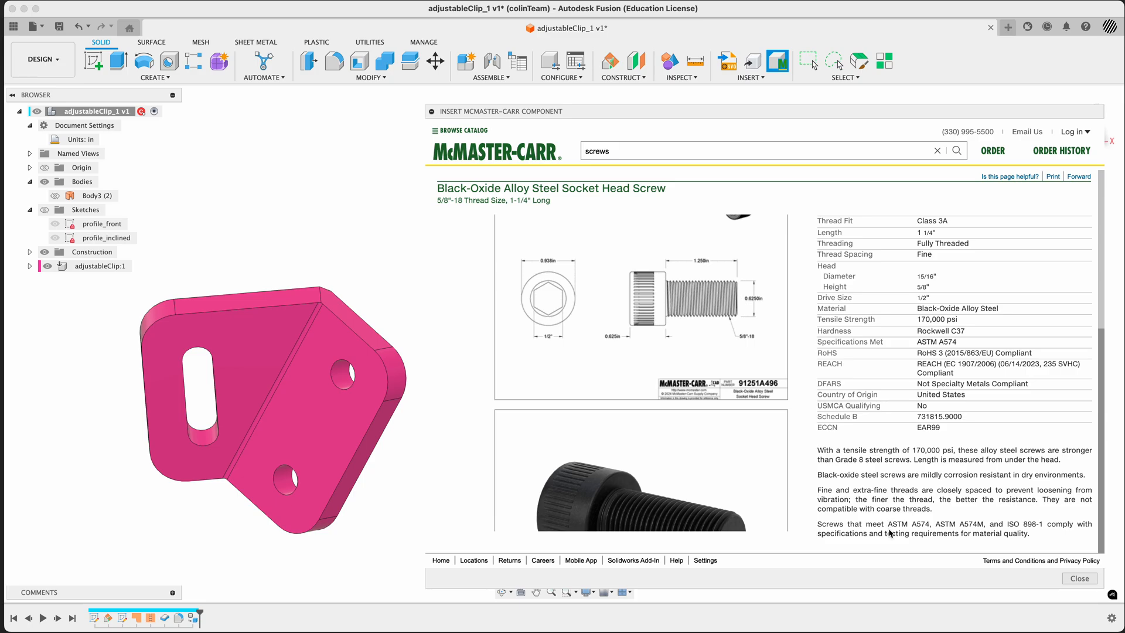
Capture a screenshot of the note on ASTM A574, ASTM A574M and ISO 898-1 compliance below the screw's specifications
key("super+shift+4")
left_click_drag(807, 510, 1097, 549)
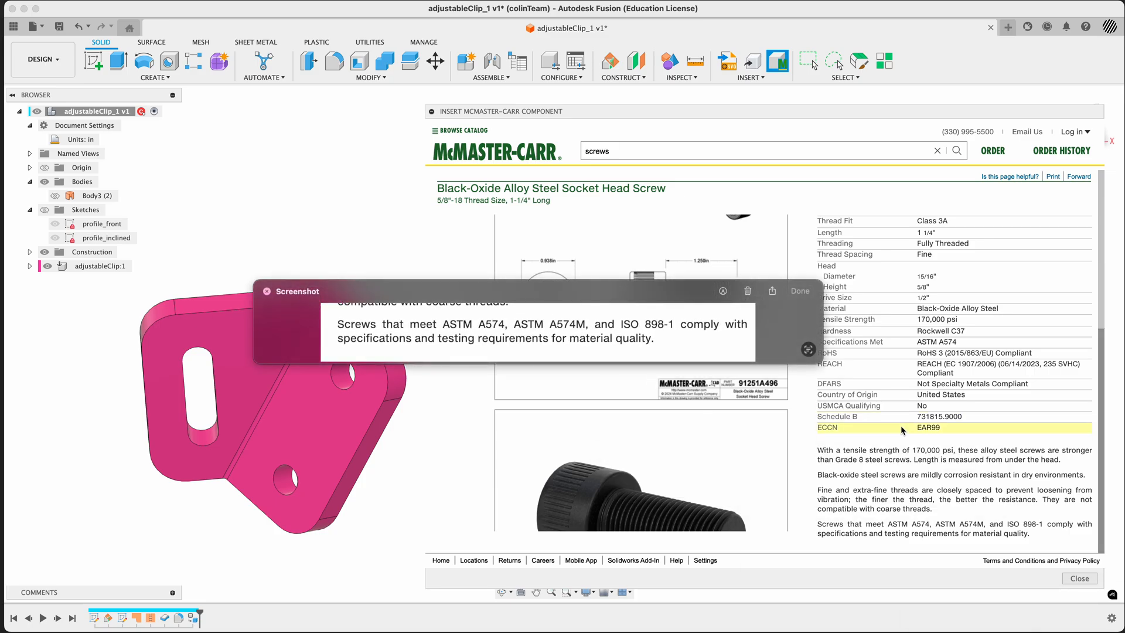
left_click(800, 291)
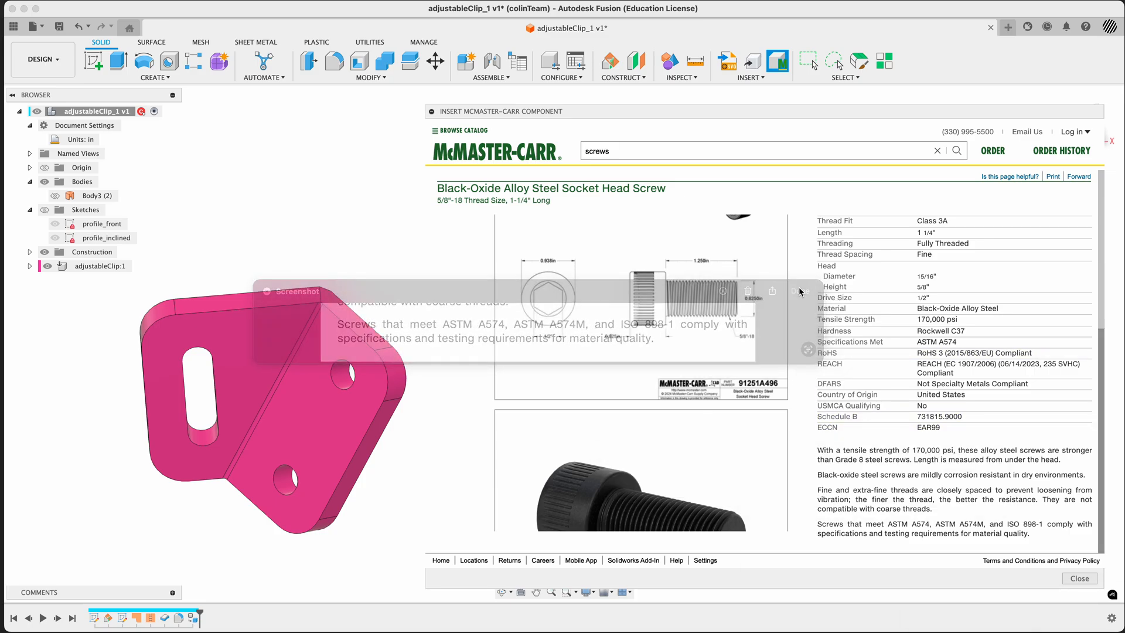
Download the 3-D STEP screw into the clip design and accept its default initial position
scroll(962, 462, "up", 5)
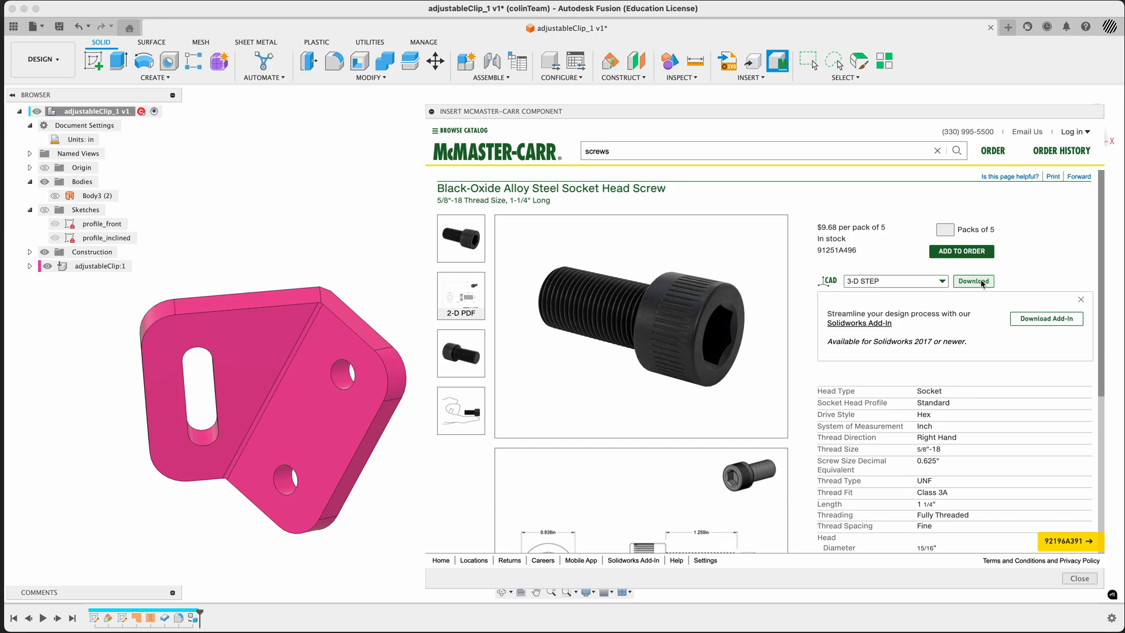
left_click(983, 283)
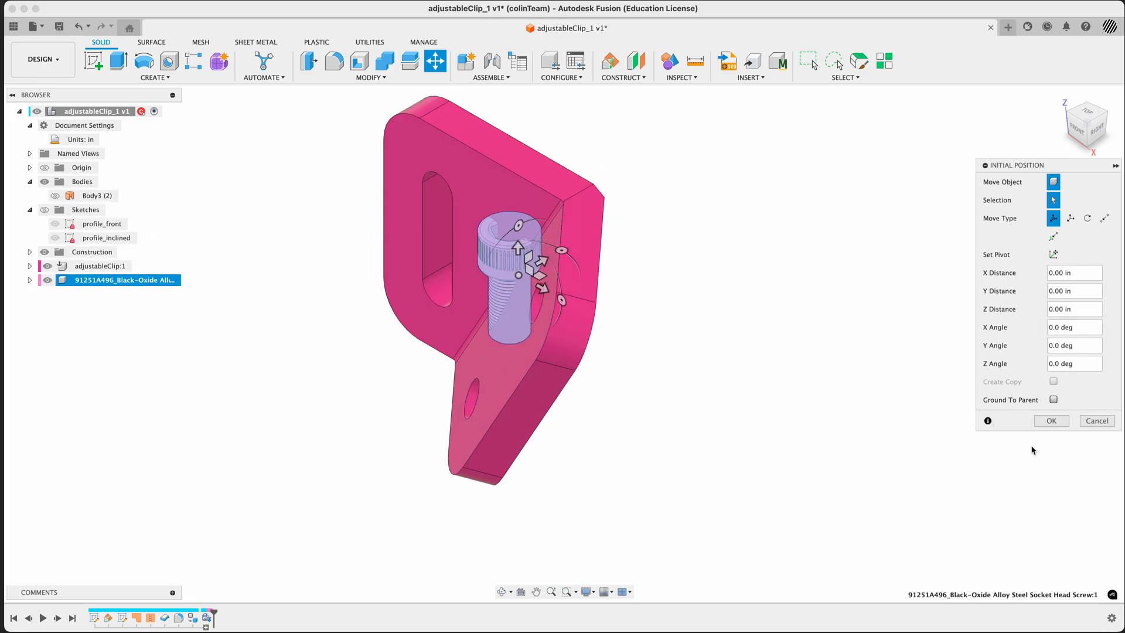
left_click(1052, 421)
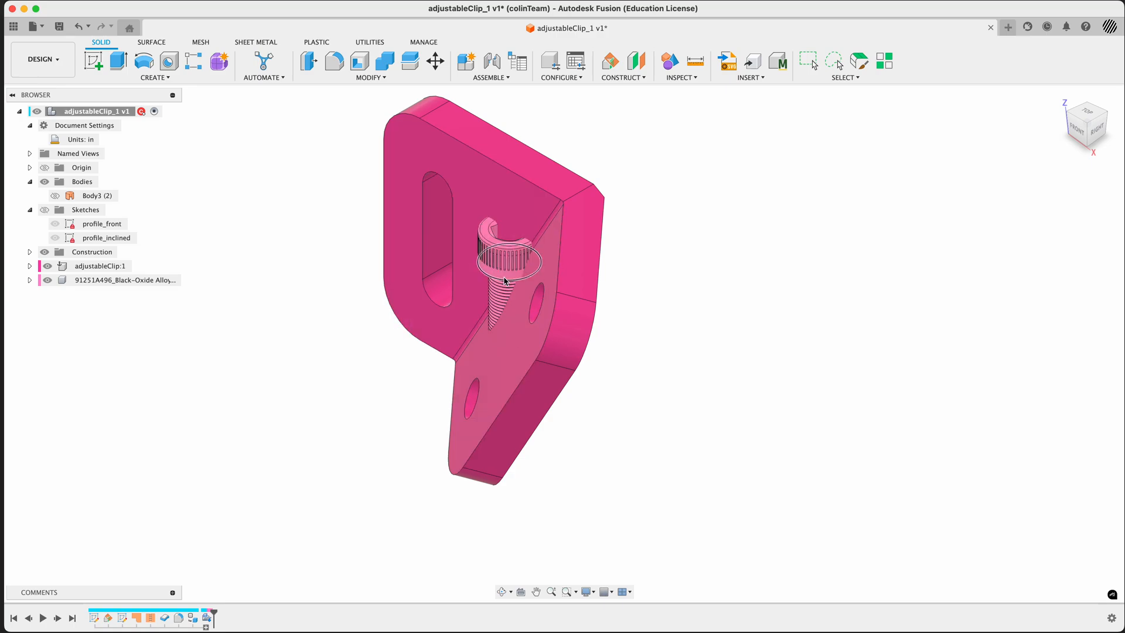
Measure the diameter of the inserted screw's cylindrical head
left_click(508, 249)
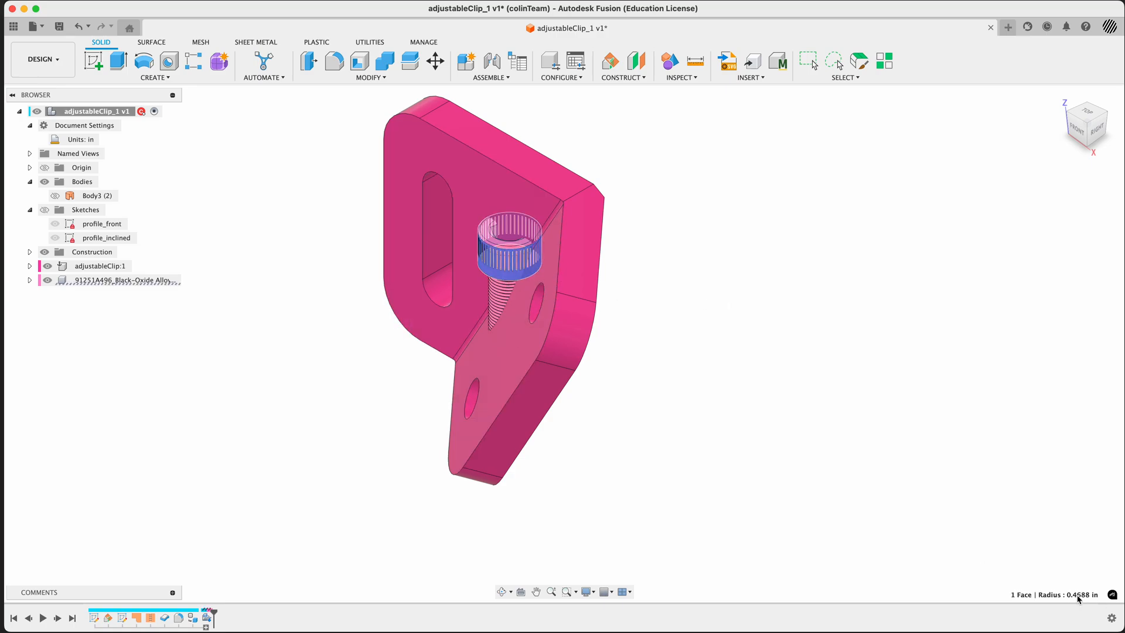
left_click(695, 61)
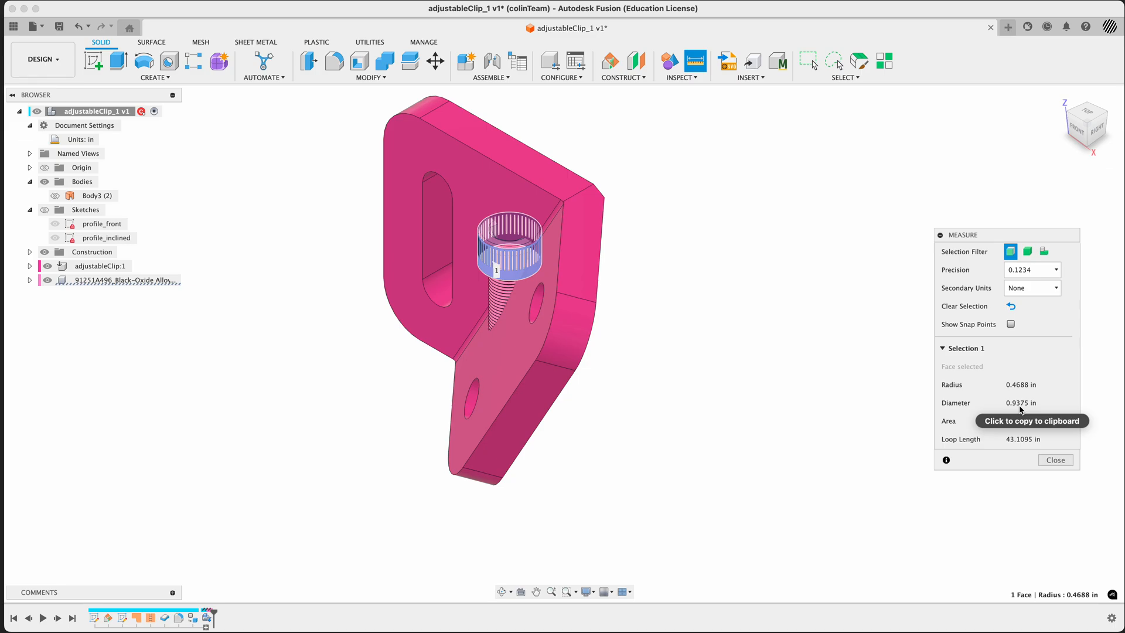
left_click(1056, 460)
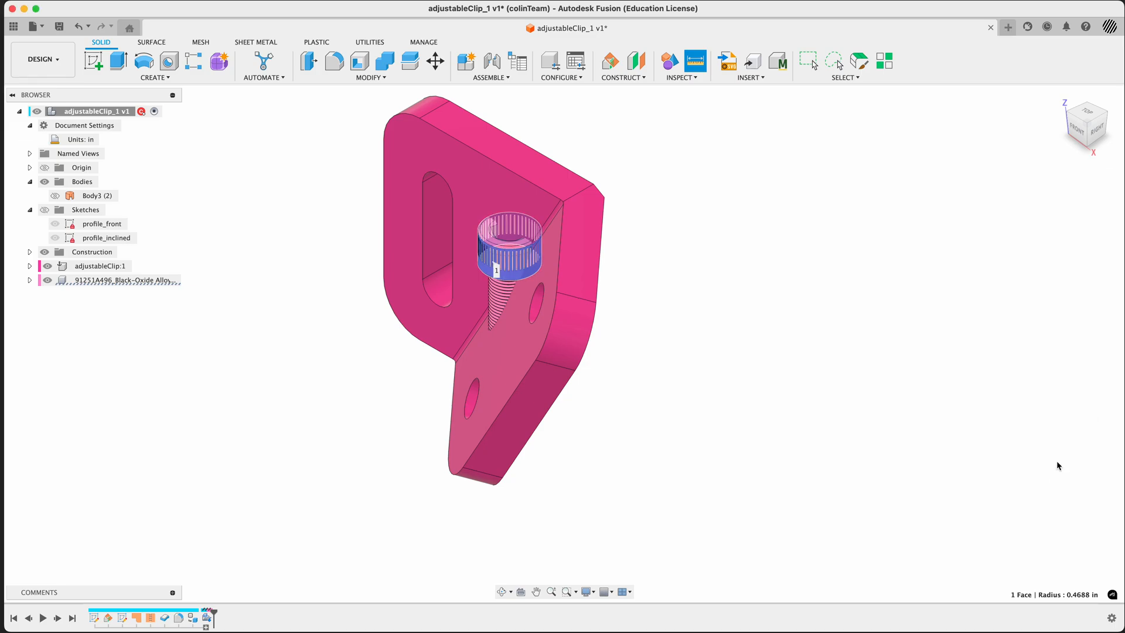
Reopen the McMaster-Carr catalog on its Washers category and arrange it as an enlarged window beside the model
left_click(778, 62)
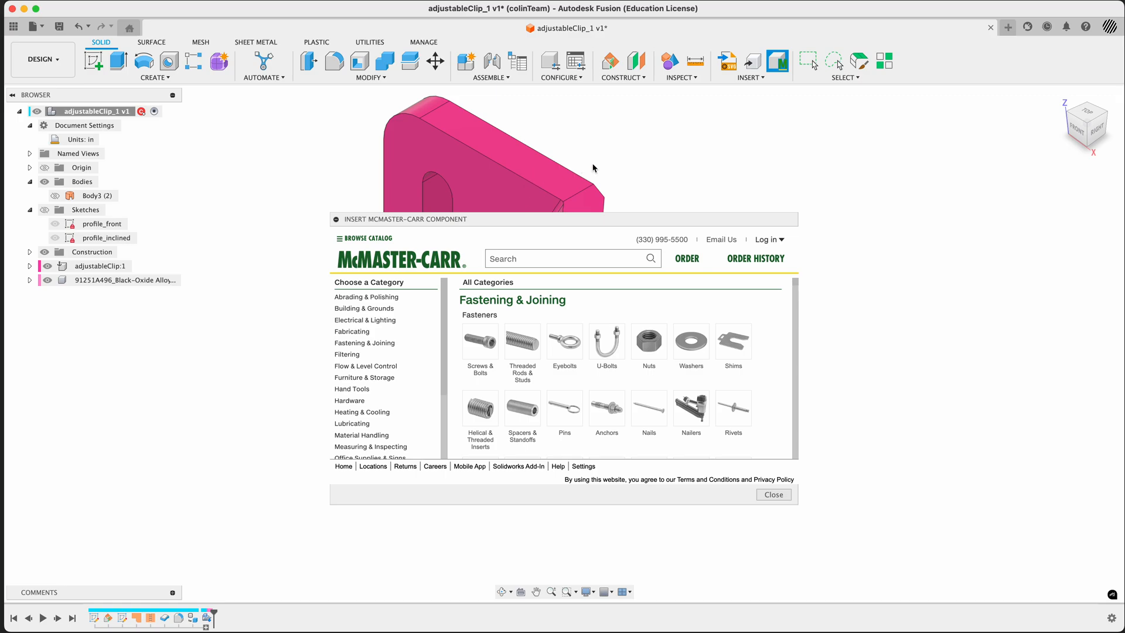
middle_click_drag(594, 150, 375, 203)
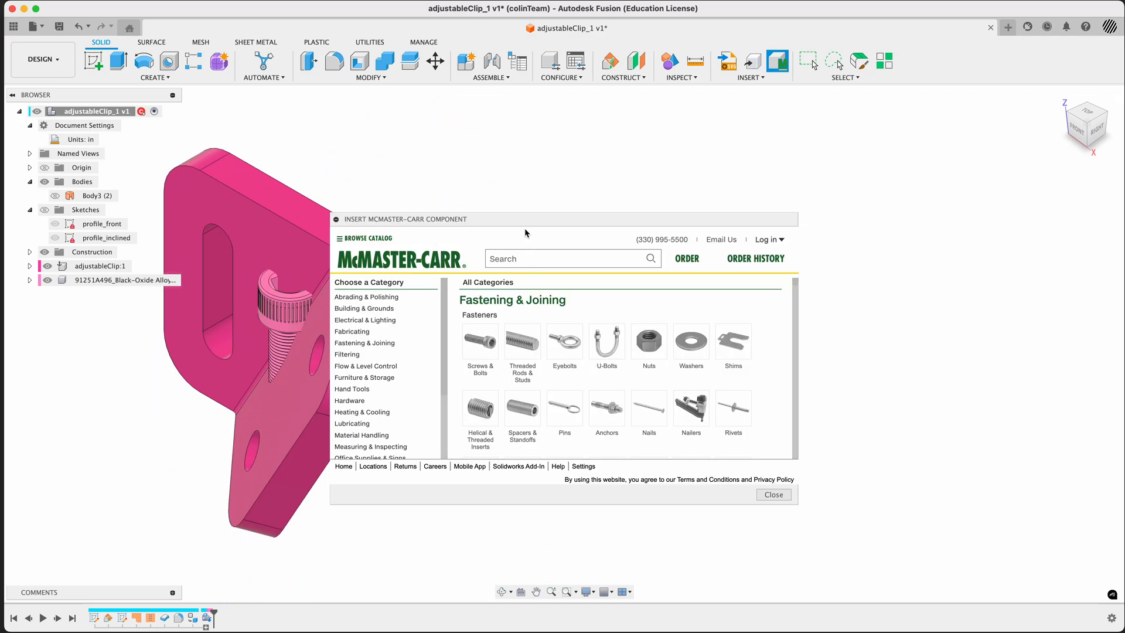
left_click_drag(538, 219, 623, 163)
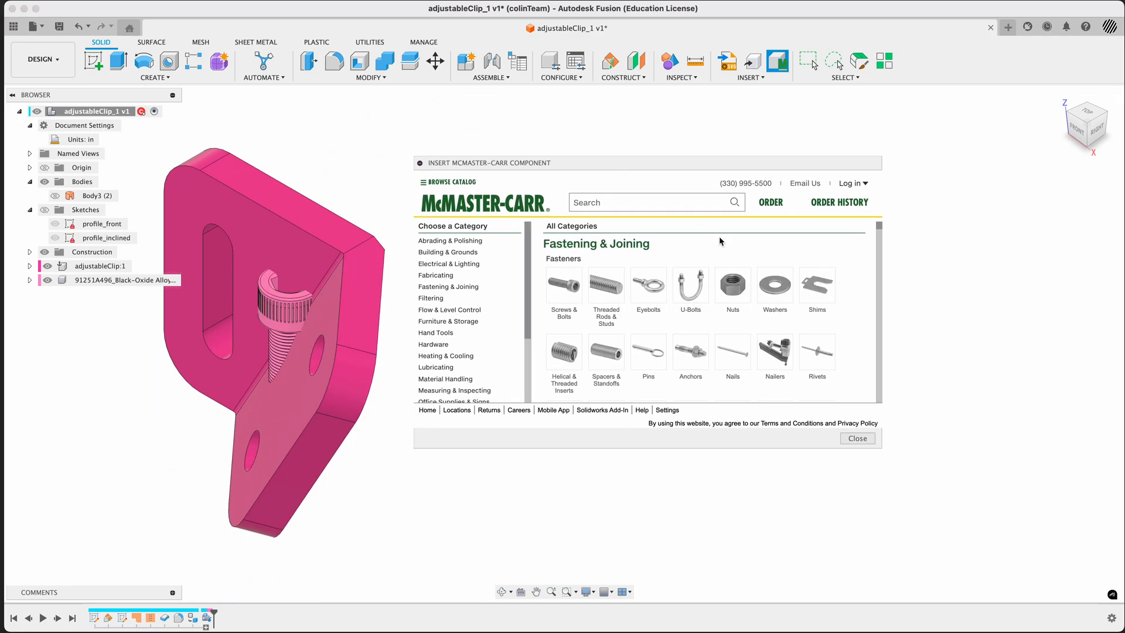
left_click(785, 296)
left_click_drag(881, 448, 1113, 598)
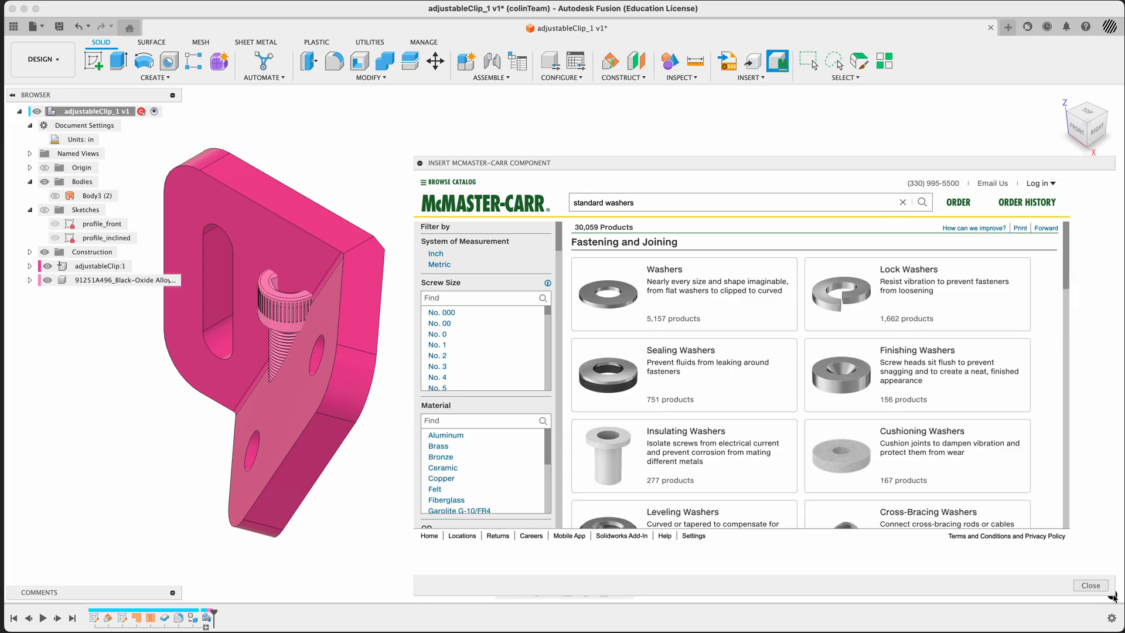
left_click_drag(690, 157, 684, 96)
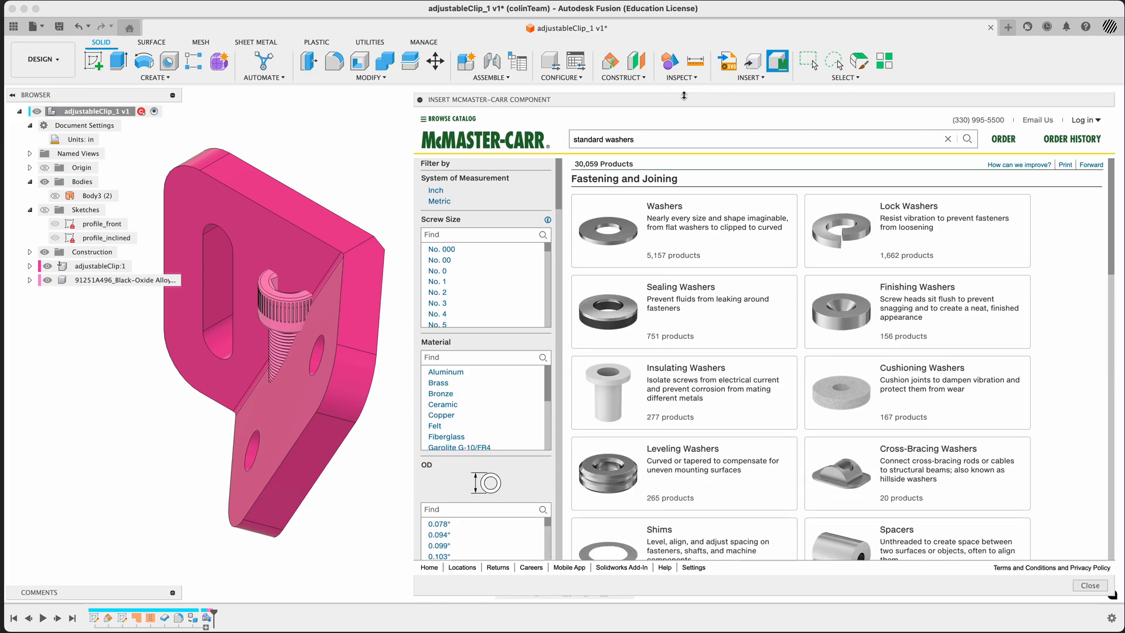
Filter the standard washers to inch measurements and a 5/8" screw size, and open the Washers group under Fastening and Joining
left_click(436, 191)
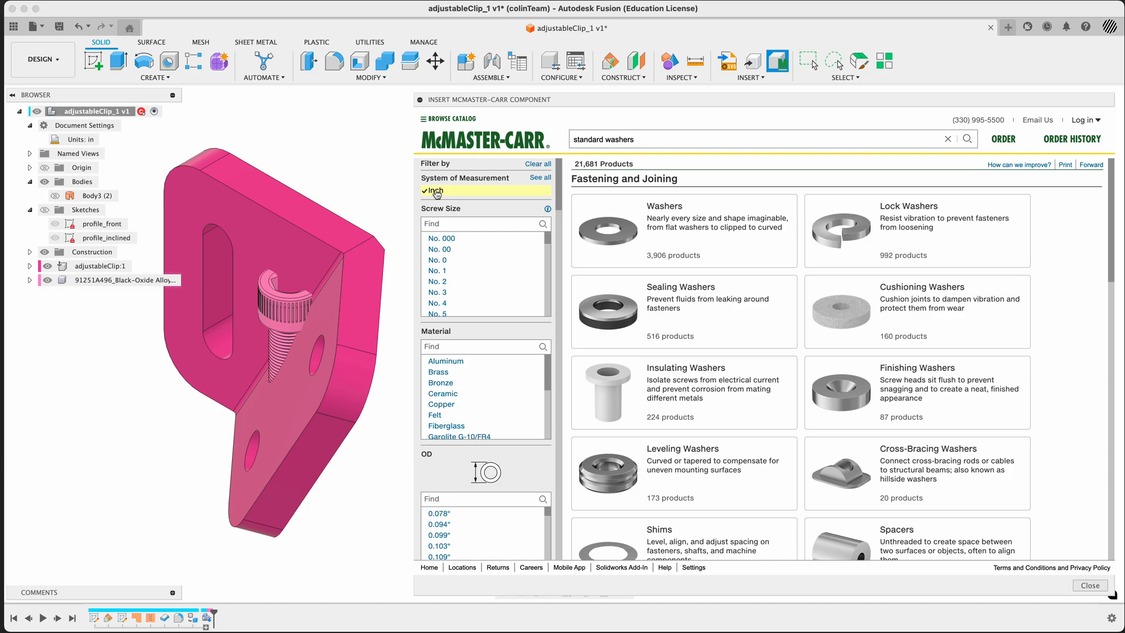
scroll(495, 268, "down", 5)
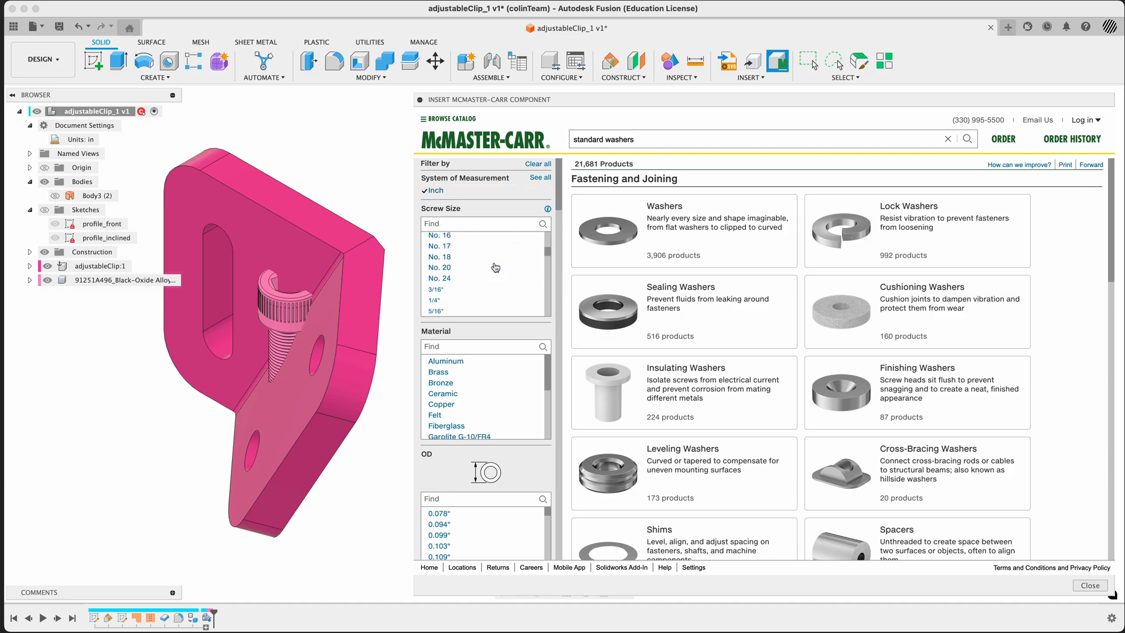
scroll(496, 268, "down", 3)
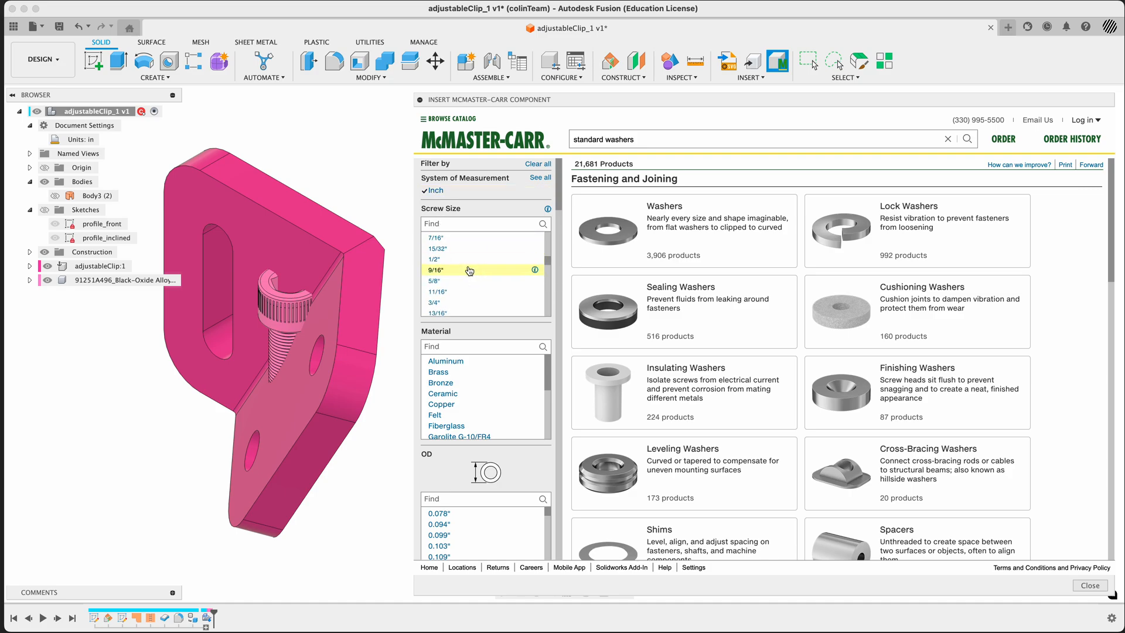
left_click(449, 282)
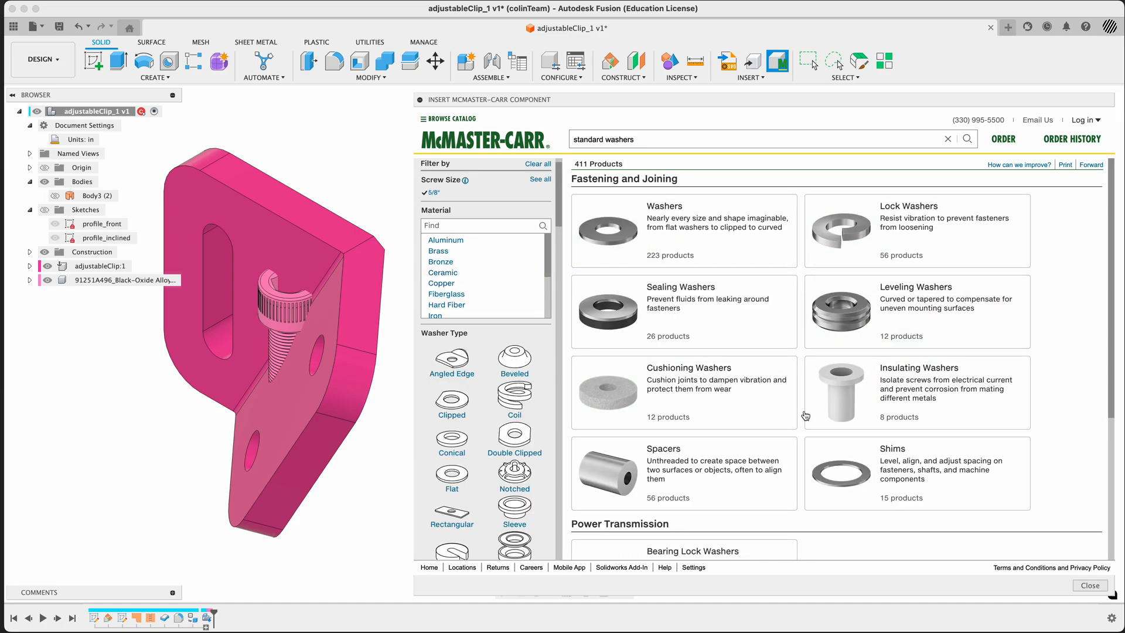
left_click(614, 228)
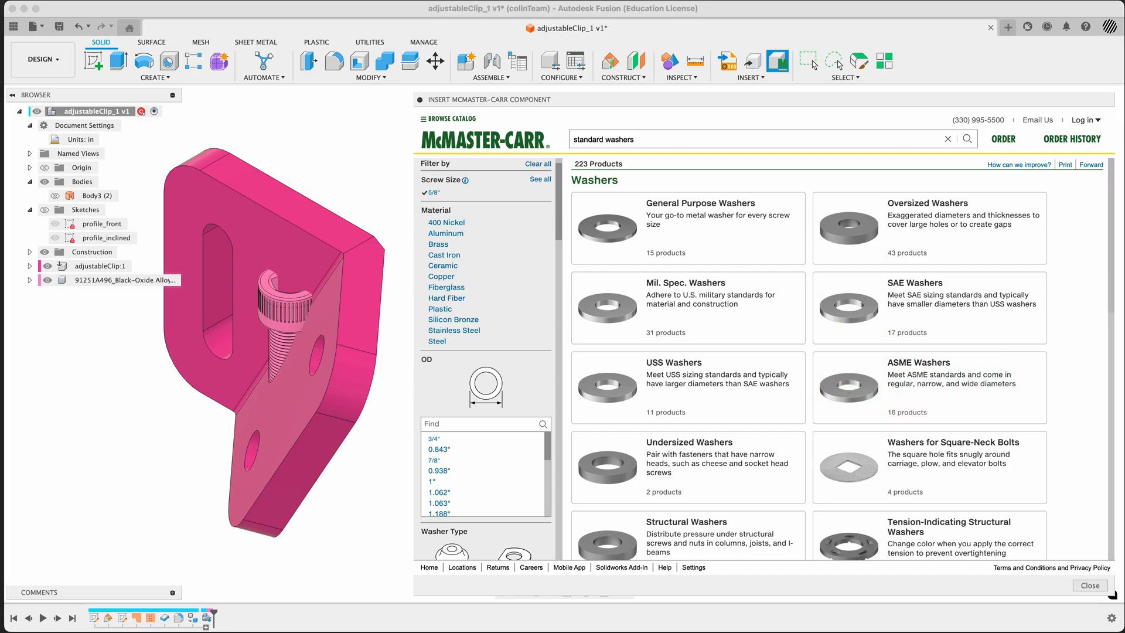
Switch to the reference images, bring the ASTM A574 compliance screenshot fully into view to read it, and return to the washer catalog
key("super+Tab")
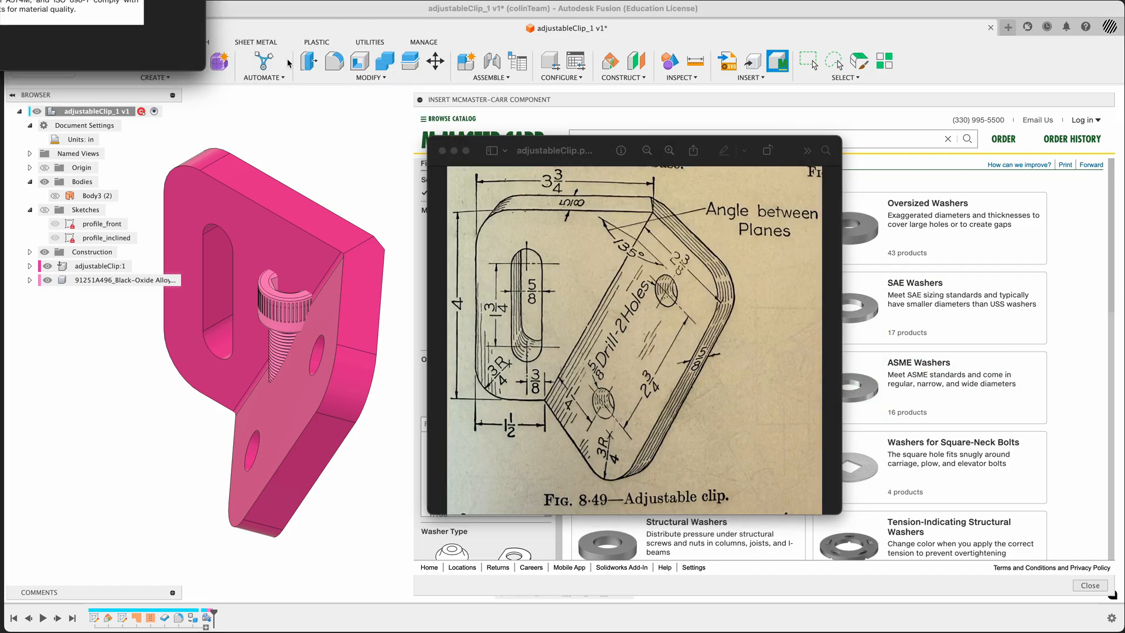
mouse_move(1, 1)
left_mouse_down()
mouse_move(138, 94)
mouse_move(459, 215)
mouse_move(362, 316)
mouse_move(130, 354)
left_mouse_up()
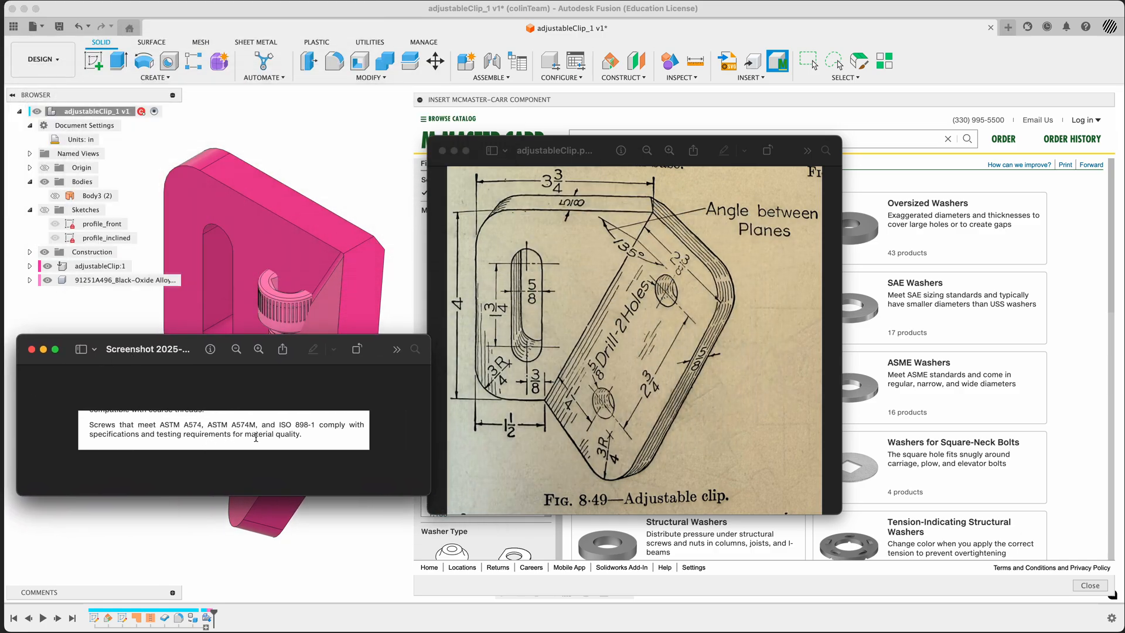
left_click(1071, 326)
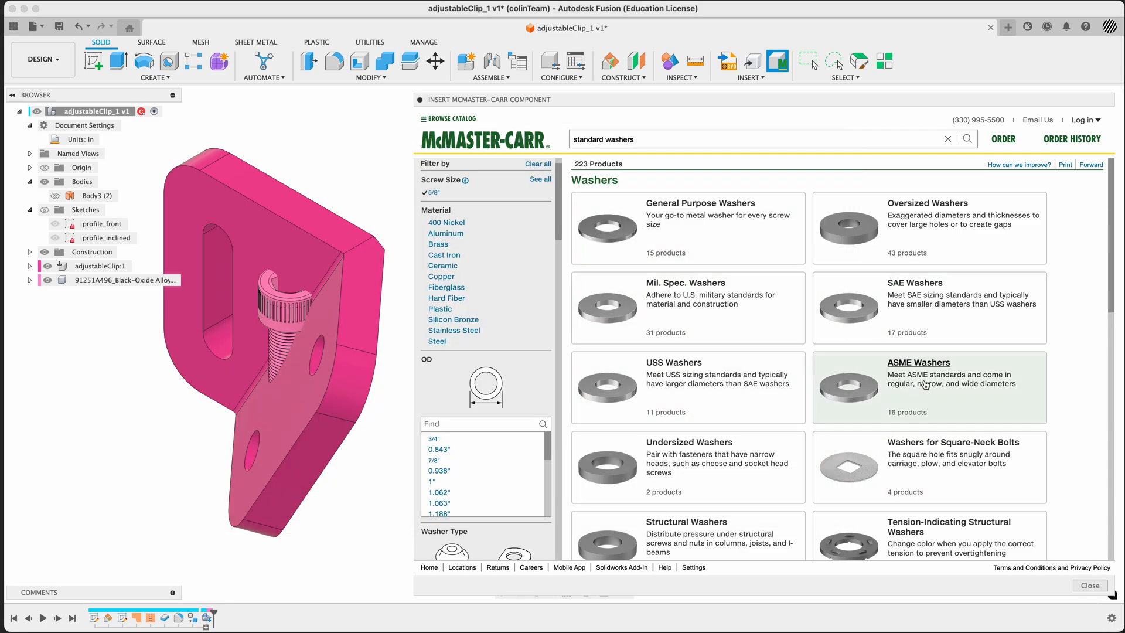
Compare the General Purpose Washers by material and size, and open the product details of black-oxide steel washer 98029A035
left_click(624, 237)
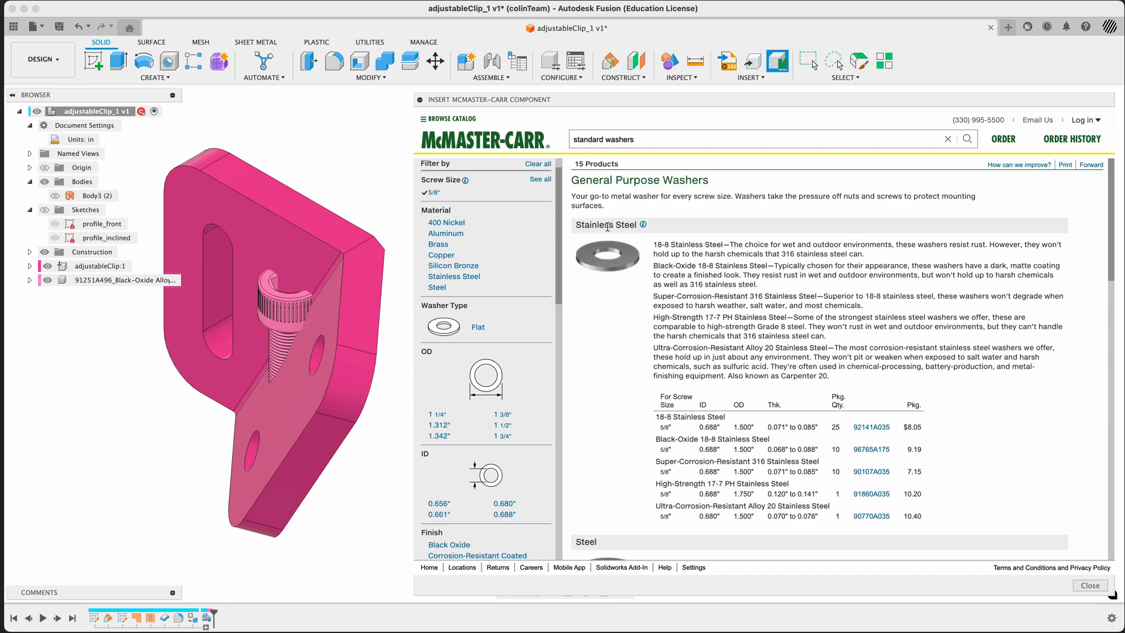
scroll(631, 284, "down", 3)
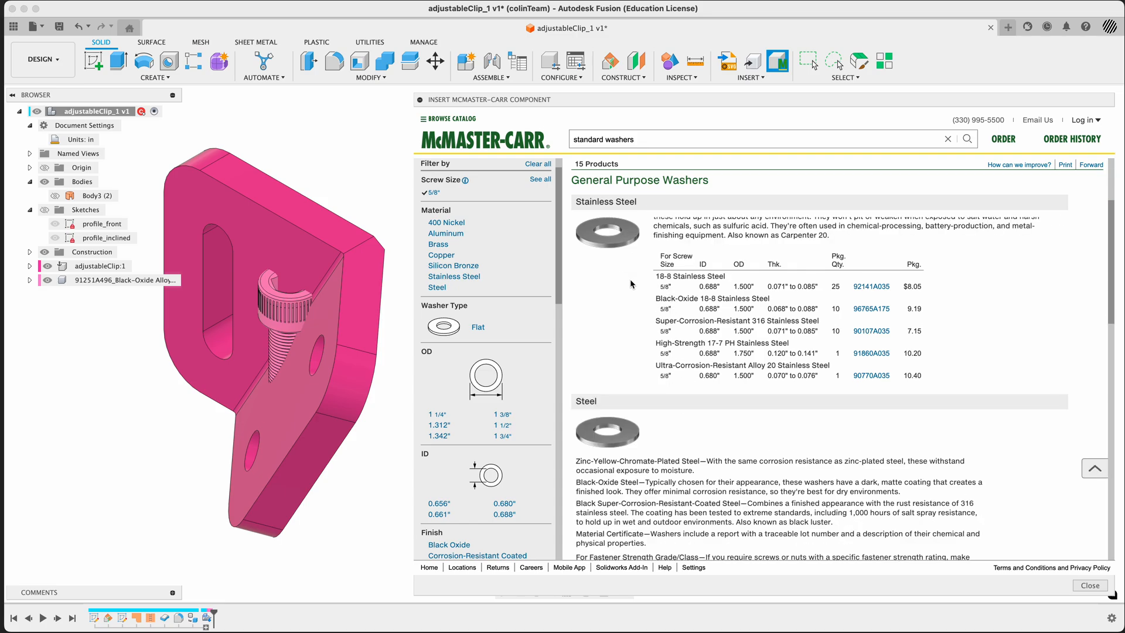
scroll(631, 285, "down", 2)
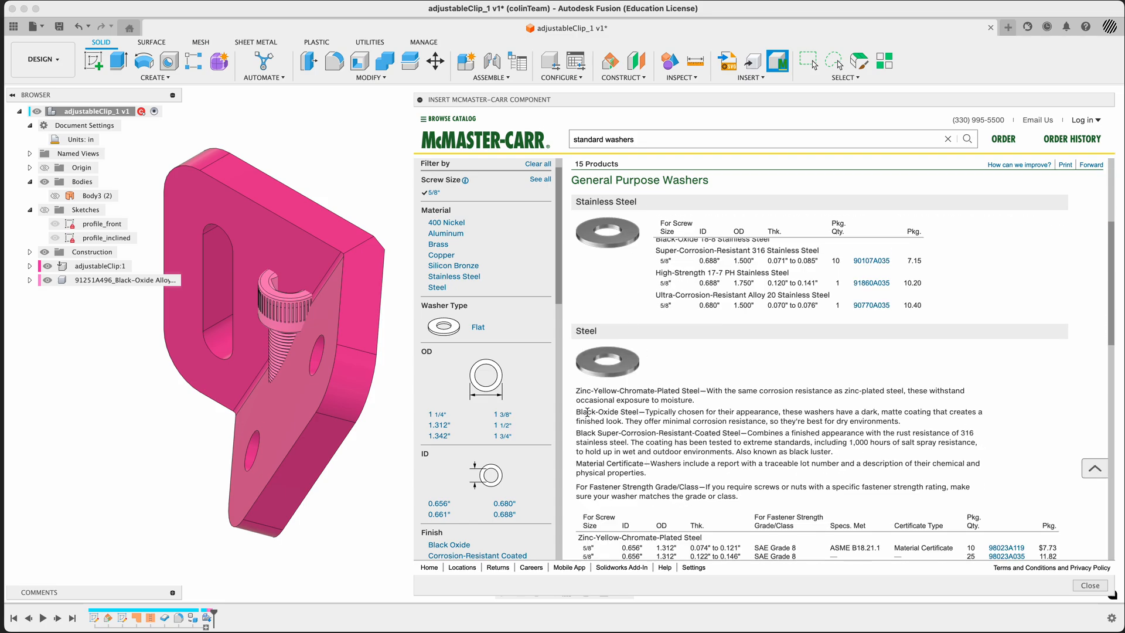
scroll(655, 431, "down", 2)
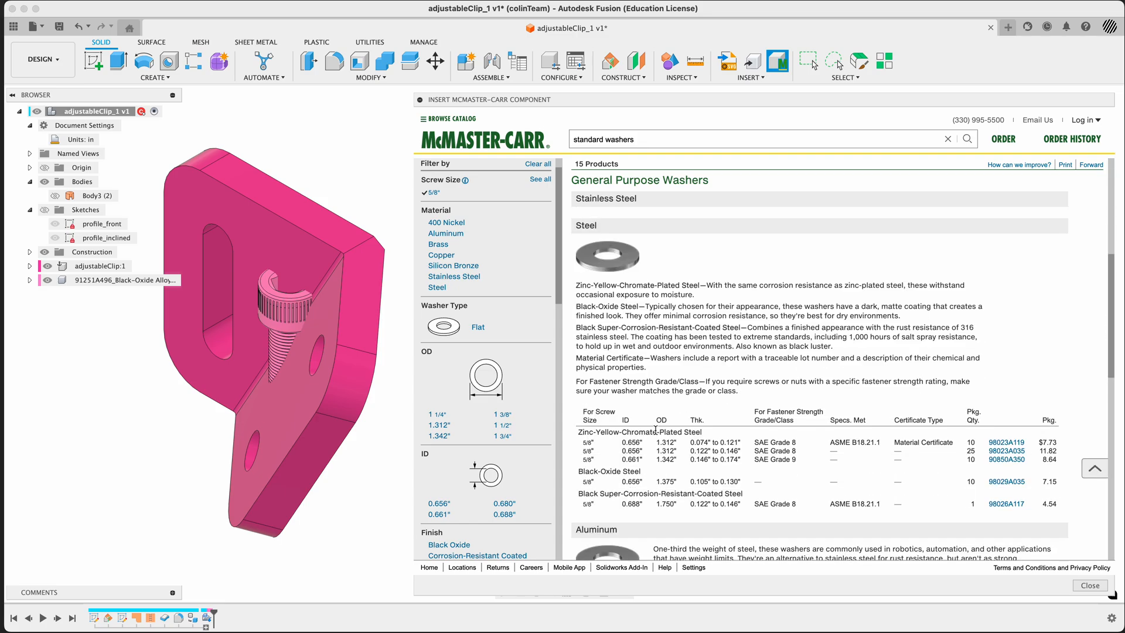
scroll(655, 430, "down", 1)
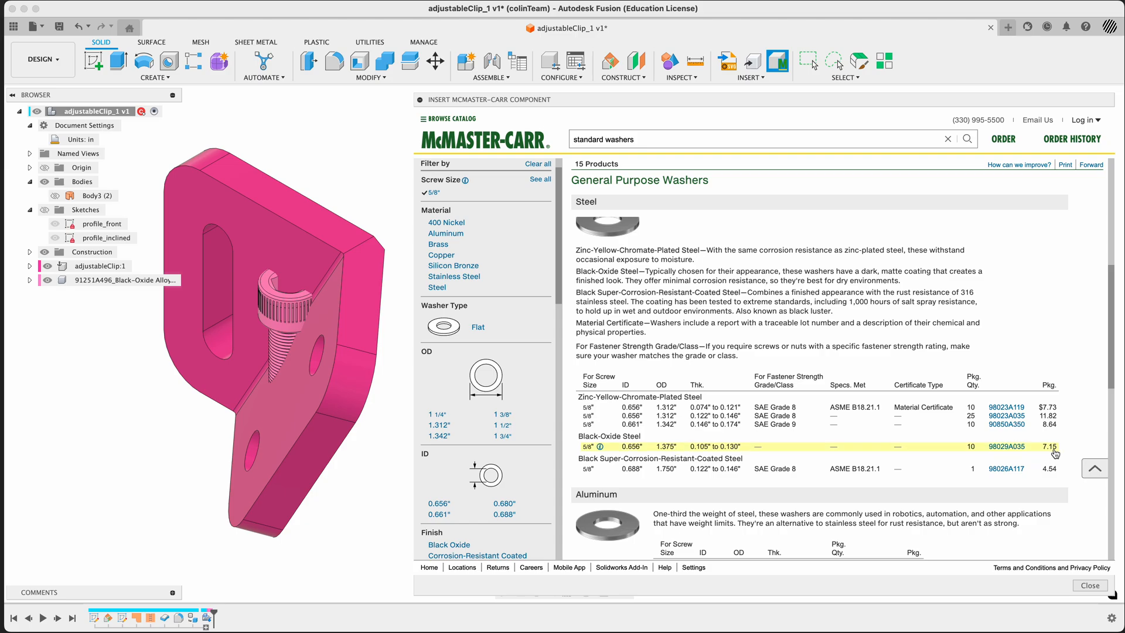
scroll(1055, 453, "down", 10)
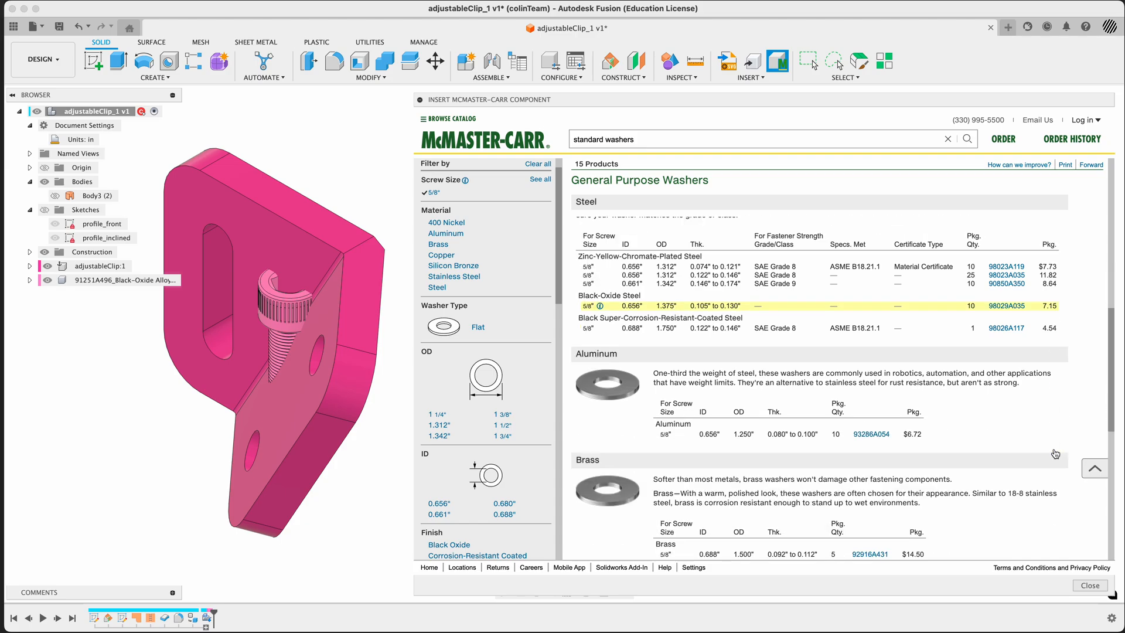
scroll(1055, 453, "up", 5)
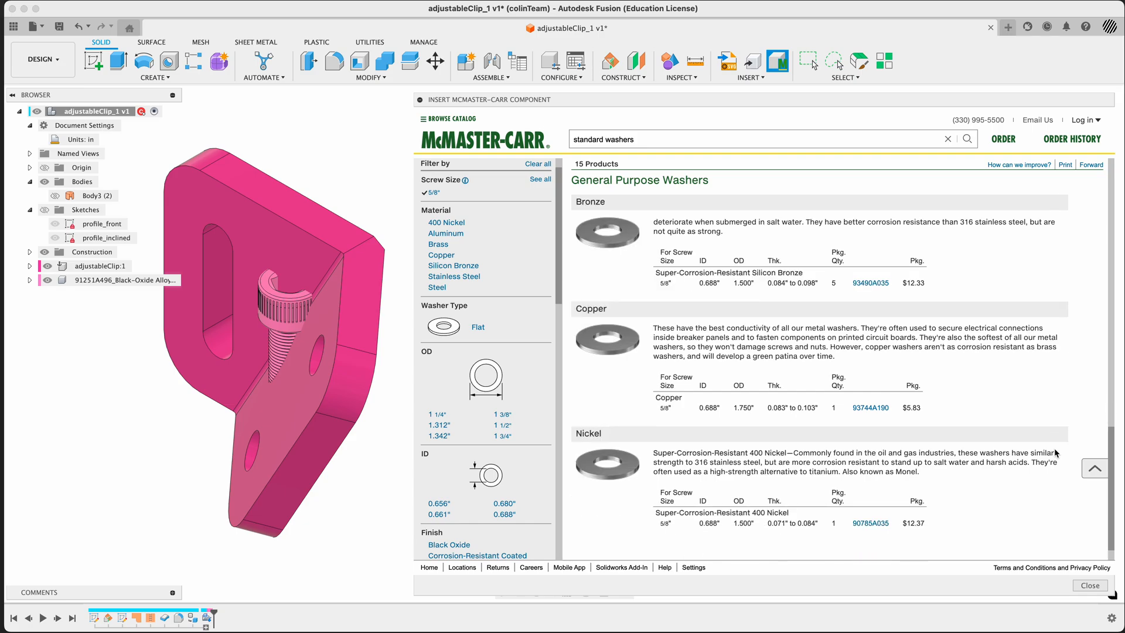
scroll(1055, 453, "up", 5)
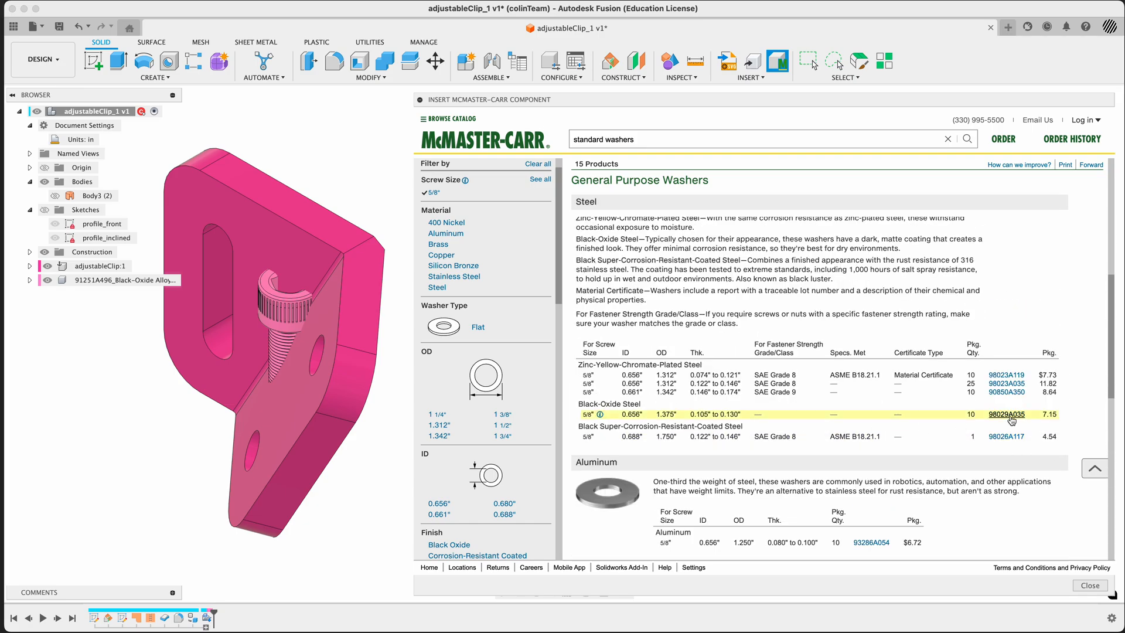
left_click(1008, 415)
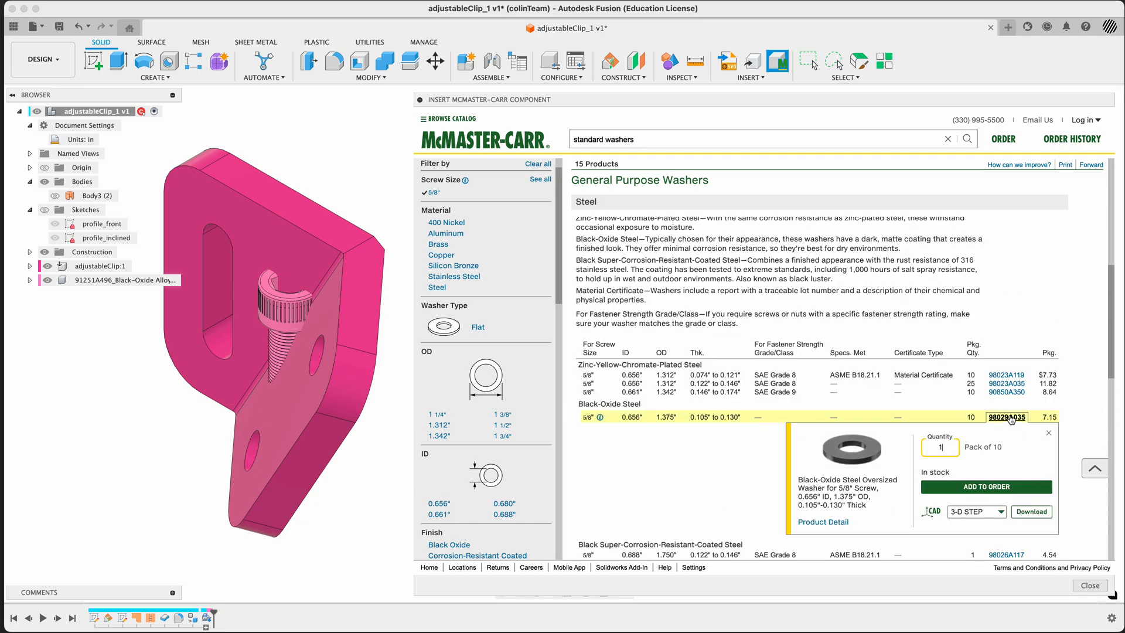
left_click(833, 525)
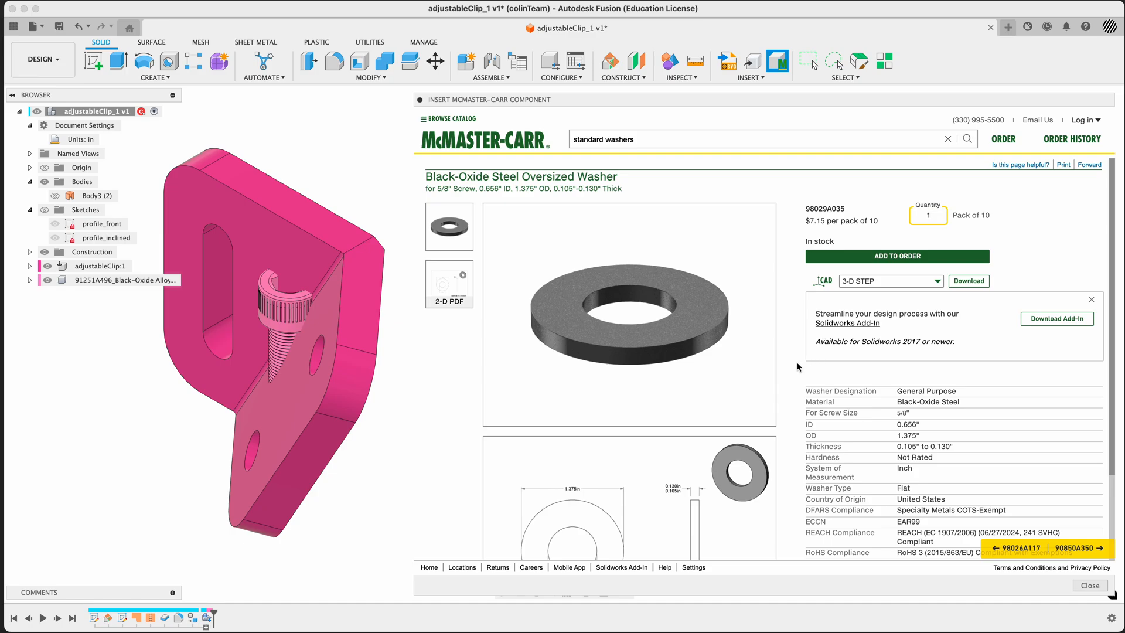
Review the washer's dimensions and specifications, download its 3-D STEP model into the clip design and accept its default initial position
scroll(791, 359, "down", 3)
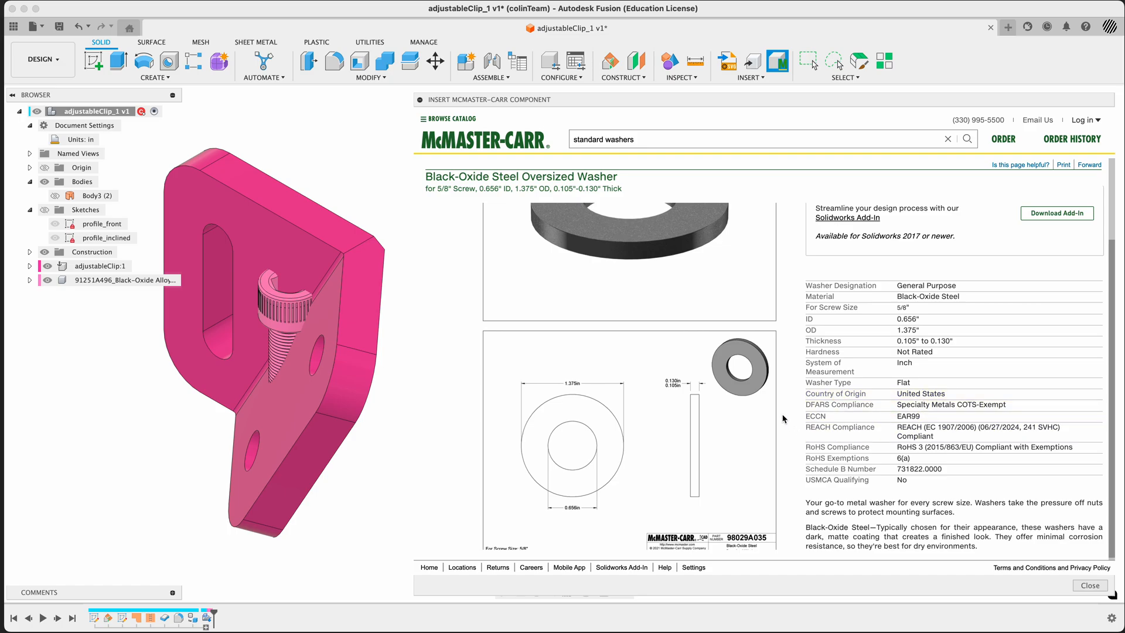
scroll(789, 415, "down", 1)
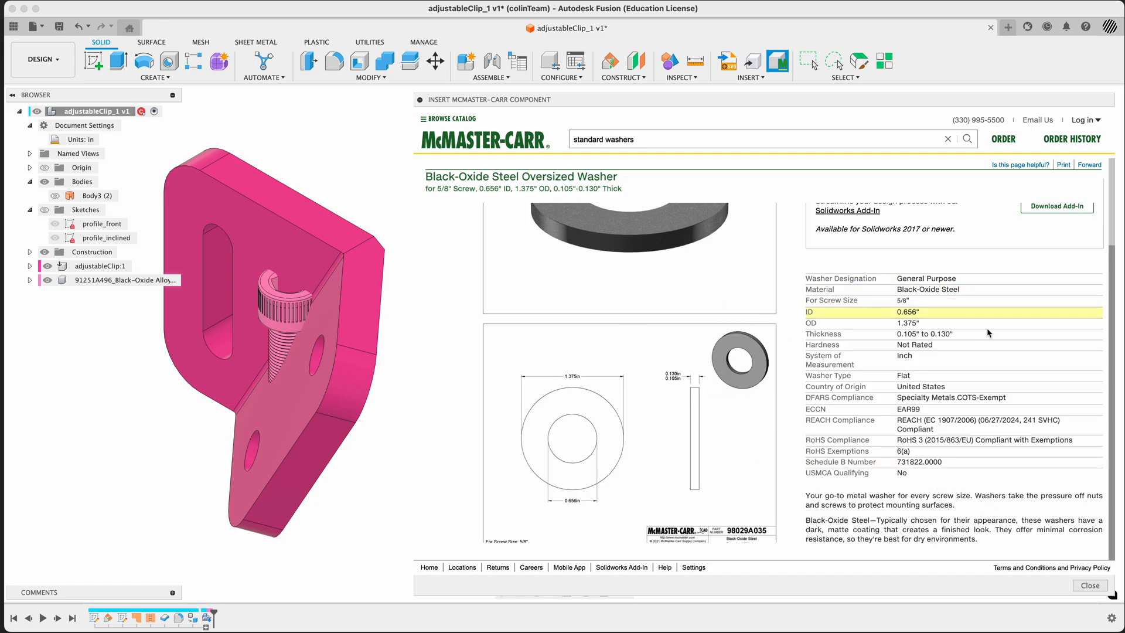
scroll(925, 328, "up", 2)
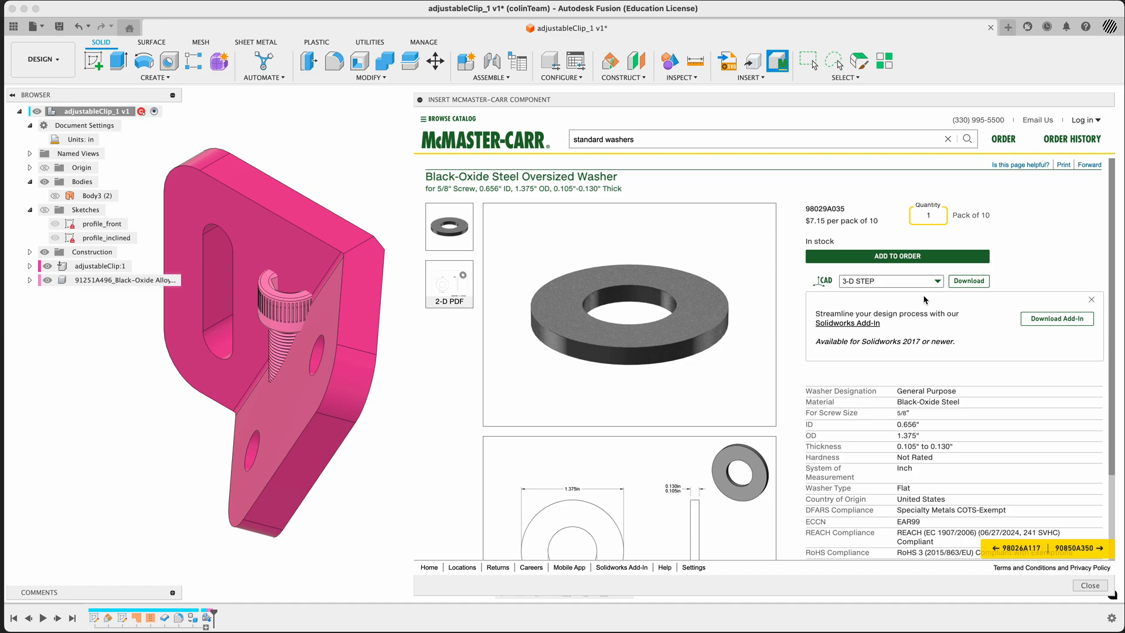
left_click(969, 281)
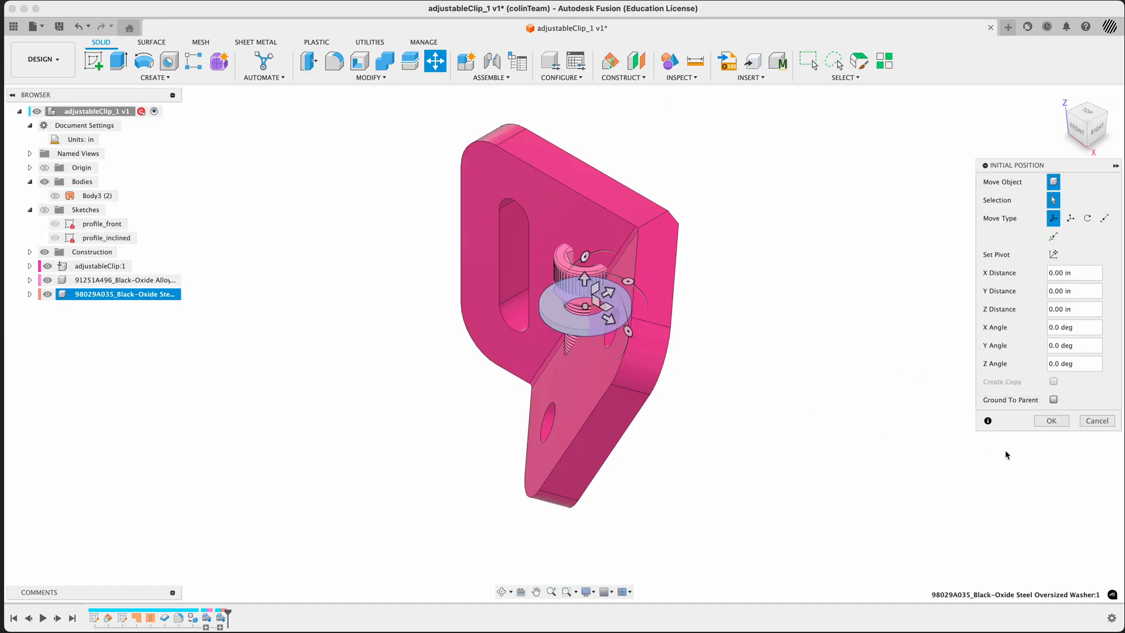
left_click(1052, 421)
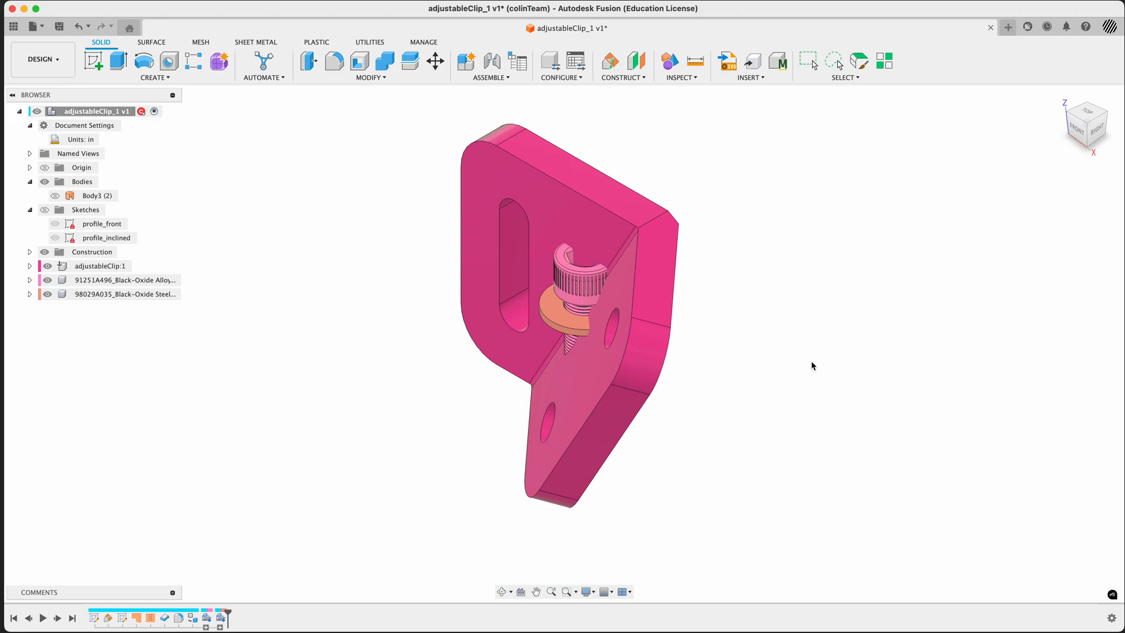
key("j")
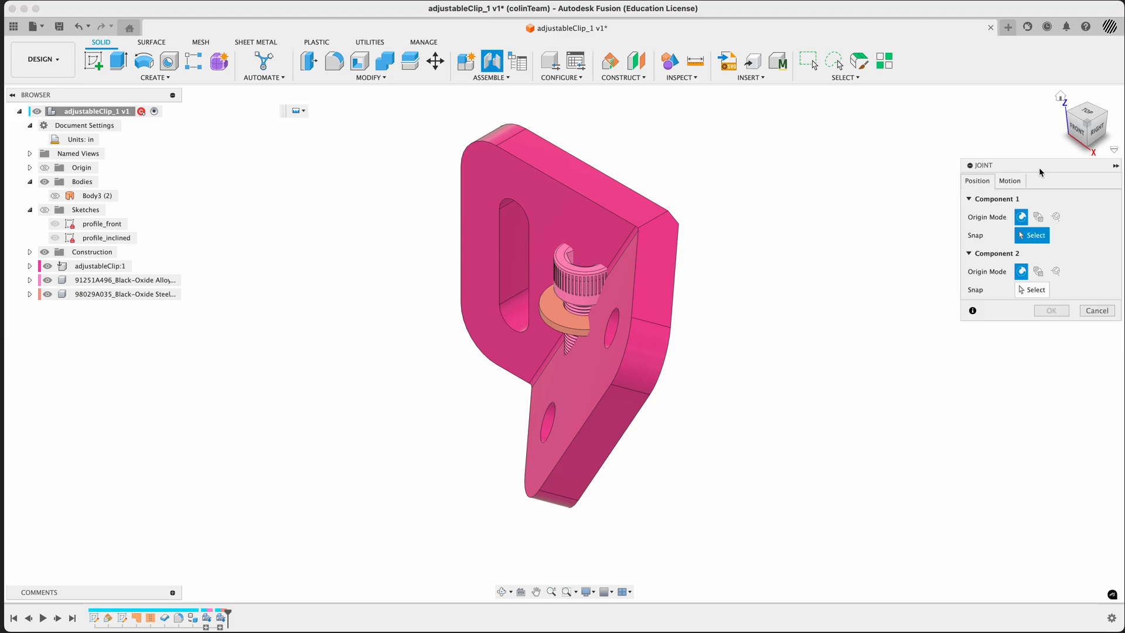
left_click_drag(1042, 172, 905, 184)
left_click(956, 325)
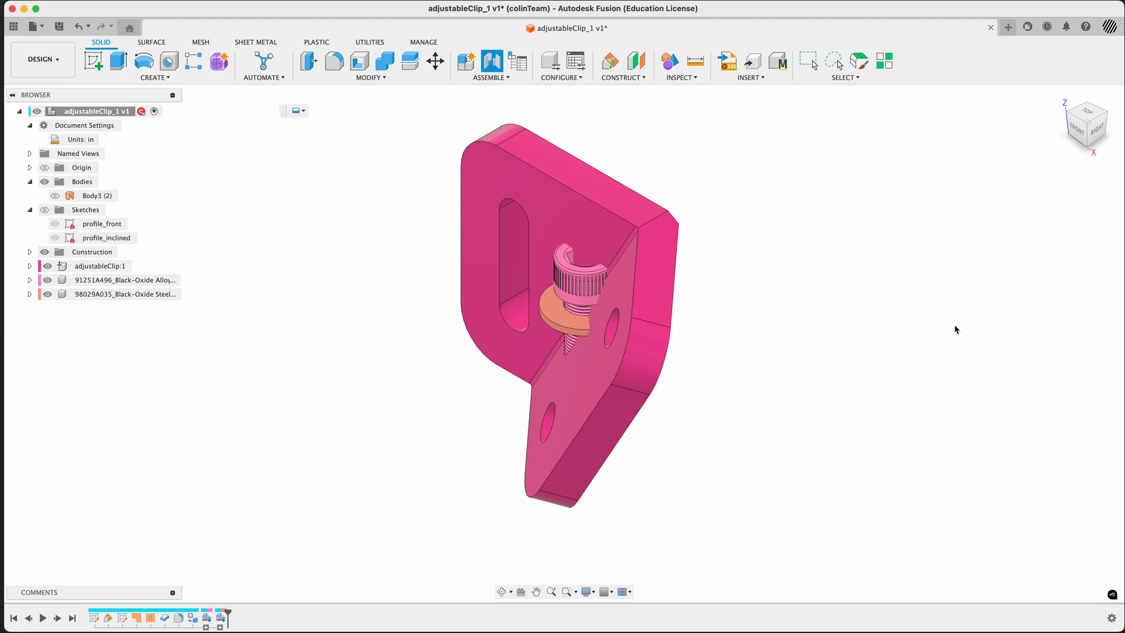
Start a joint that snaps the centre of the washer's underside to the upper hole's edge on the clip's inclined face
left_click(492, 77)
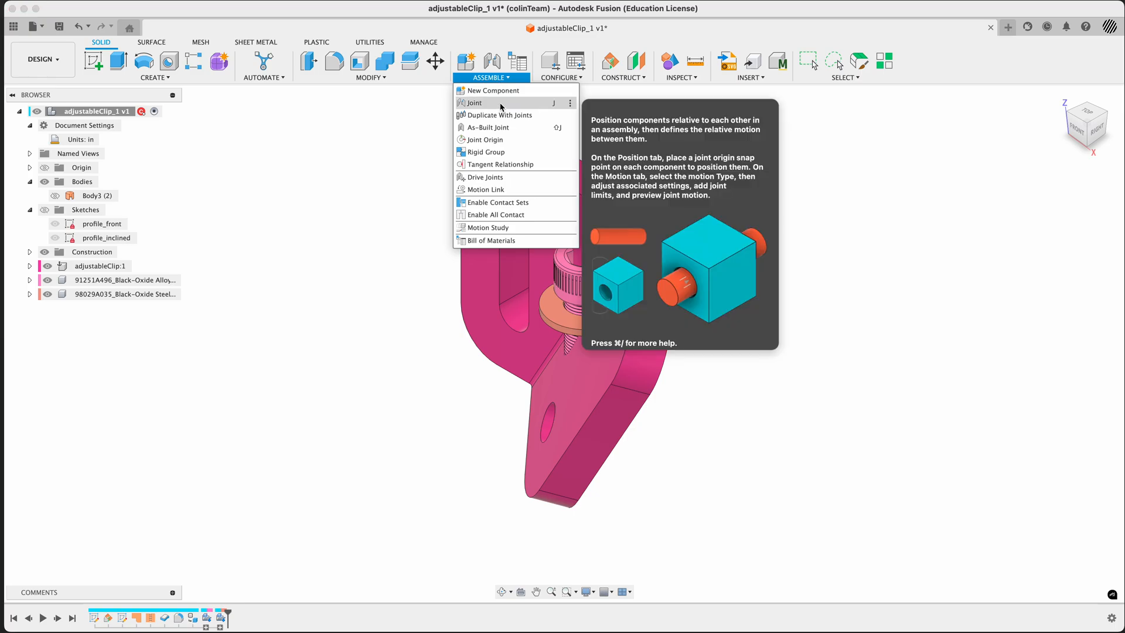
left_click(501, 106)
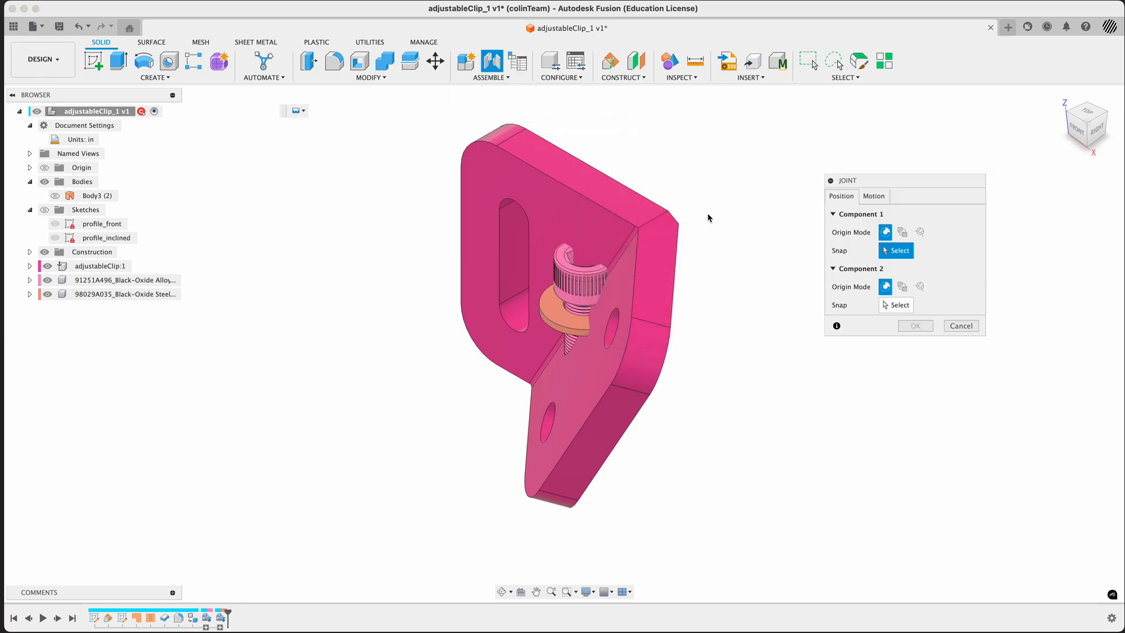
middle_click_drag(754, 424, 774, 364, "shift")
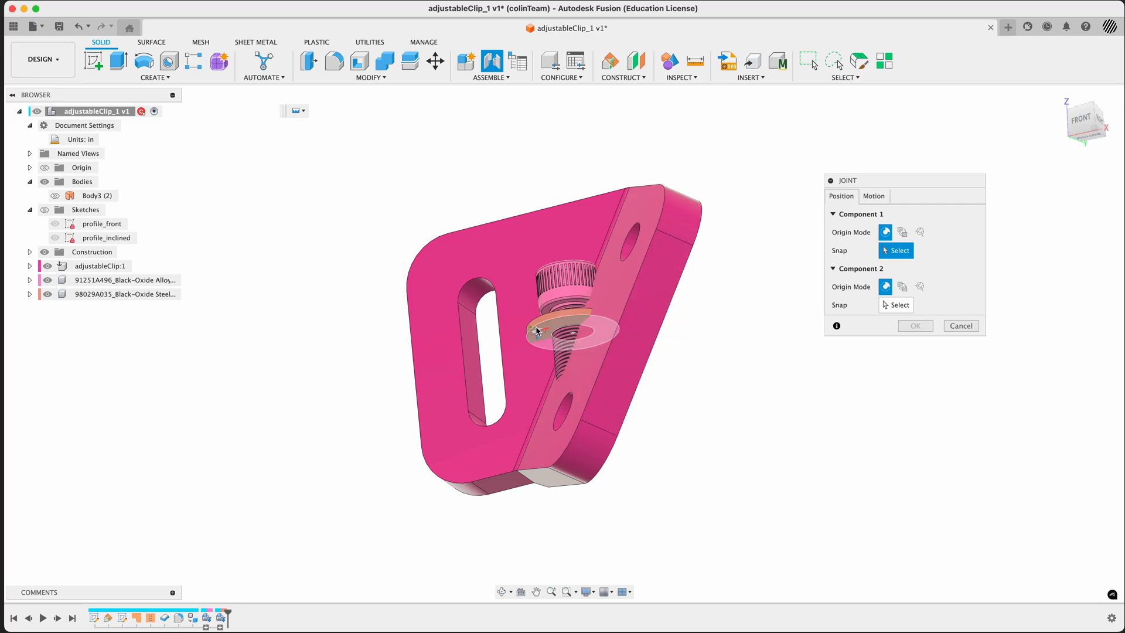
scroll(553, 323, "up", 2)
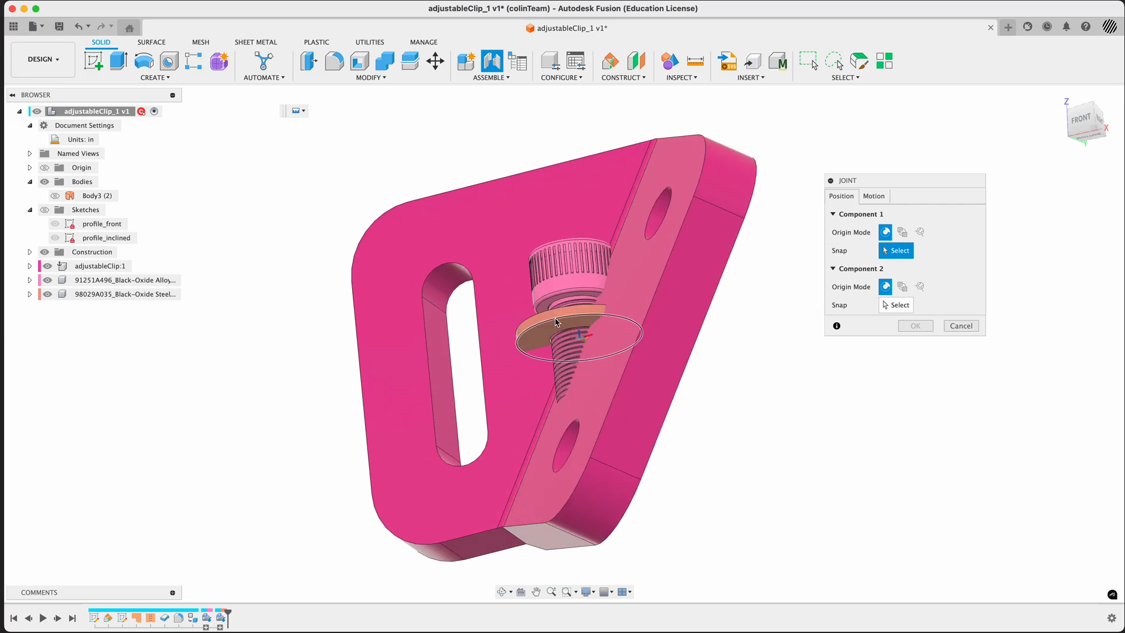
scroll(556, 322, "up", 2)
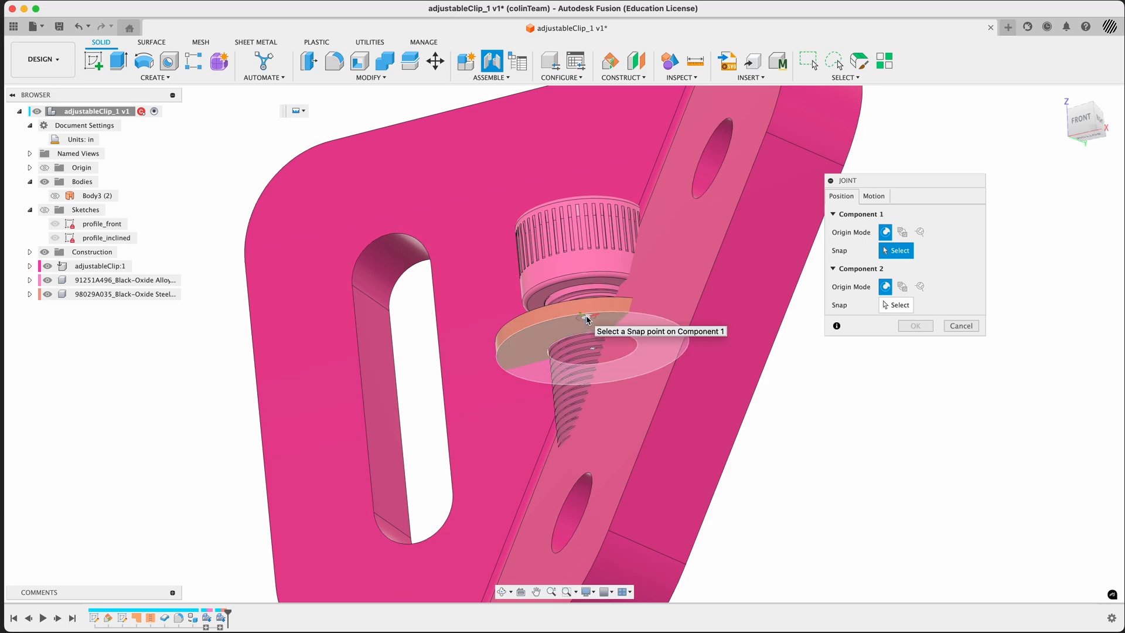
left_click(588, 319)
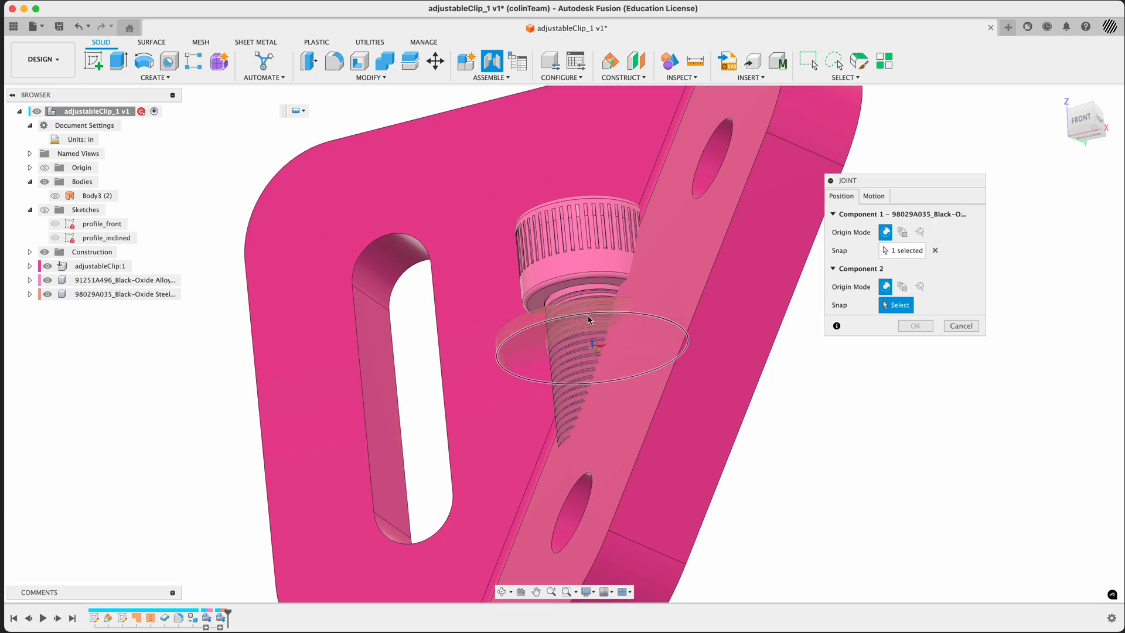
left_click(703, 199)
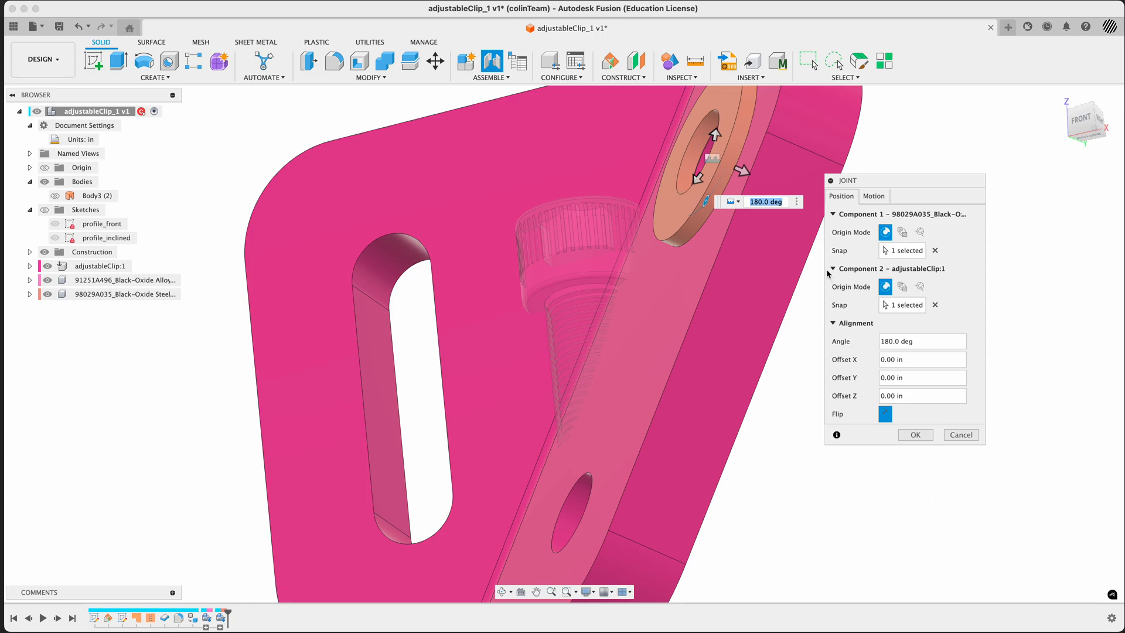
Try the Revolute and Pin-Slot motion types for the joint between the washer and the clip
left_click(877, 201)
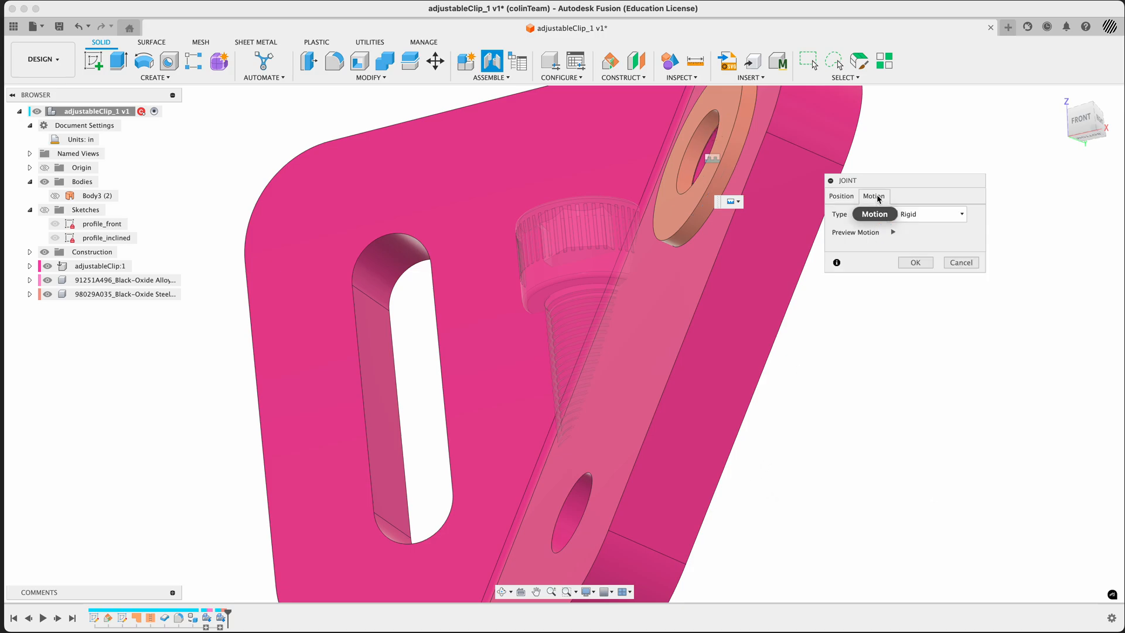
left_click(894, 233)
left_click(925, 214)
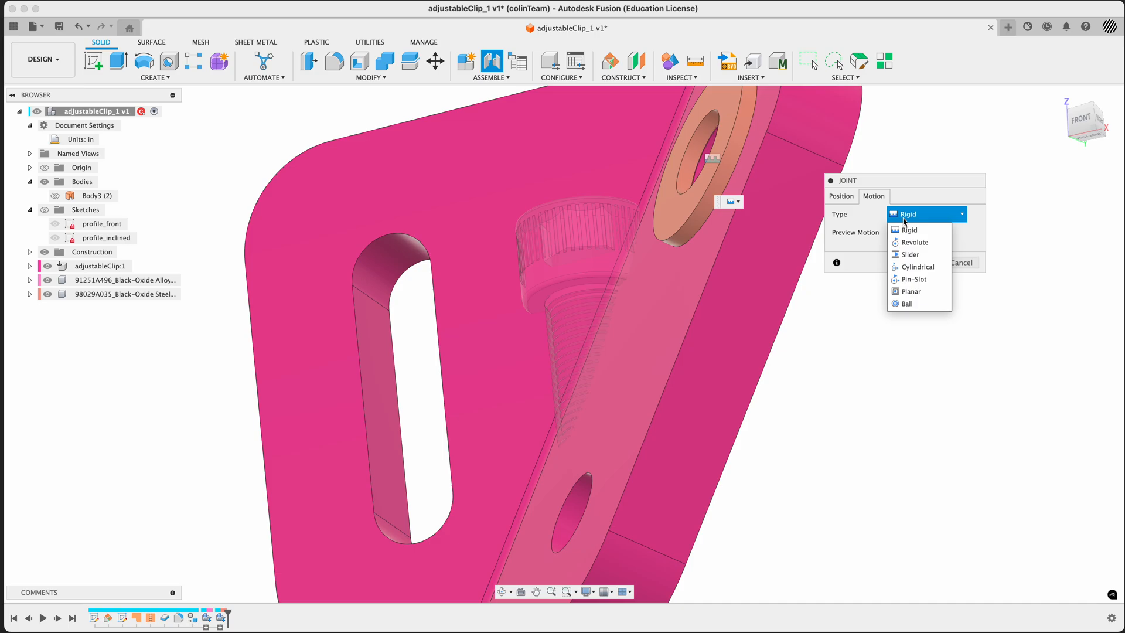
left_click(915, 242)
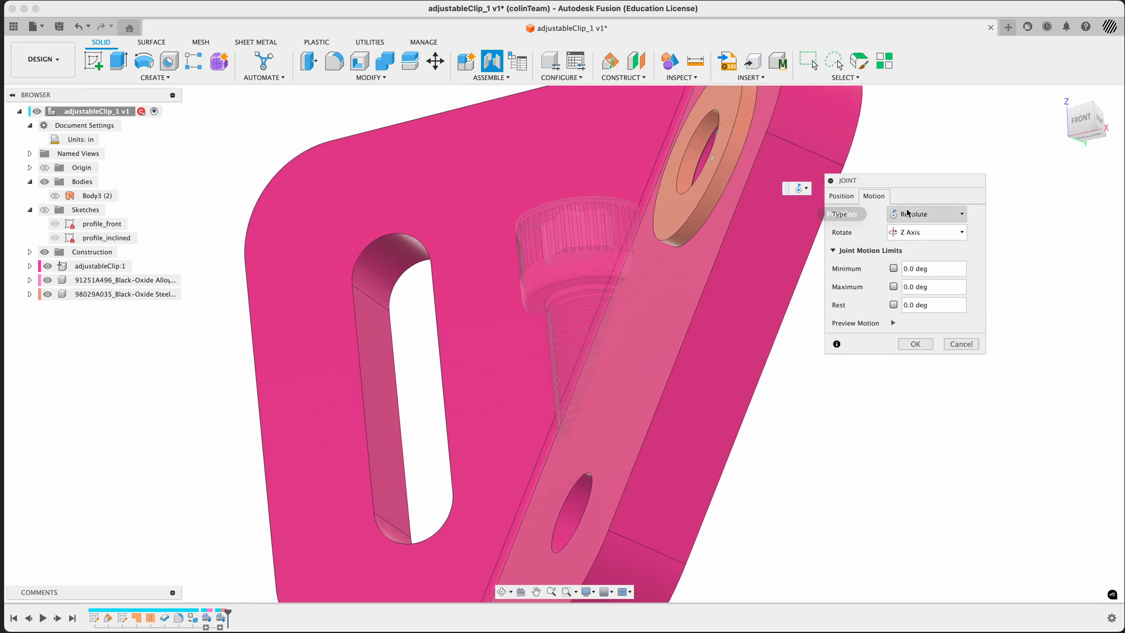
left_click(905, 215)
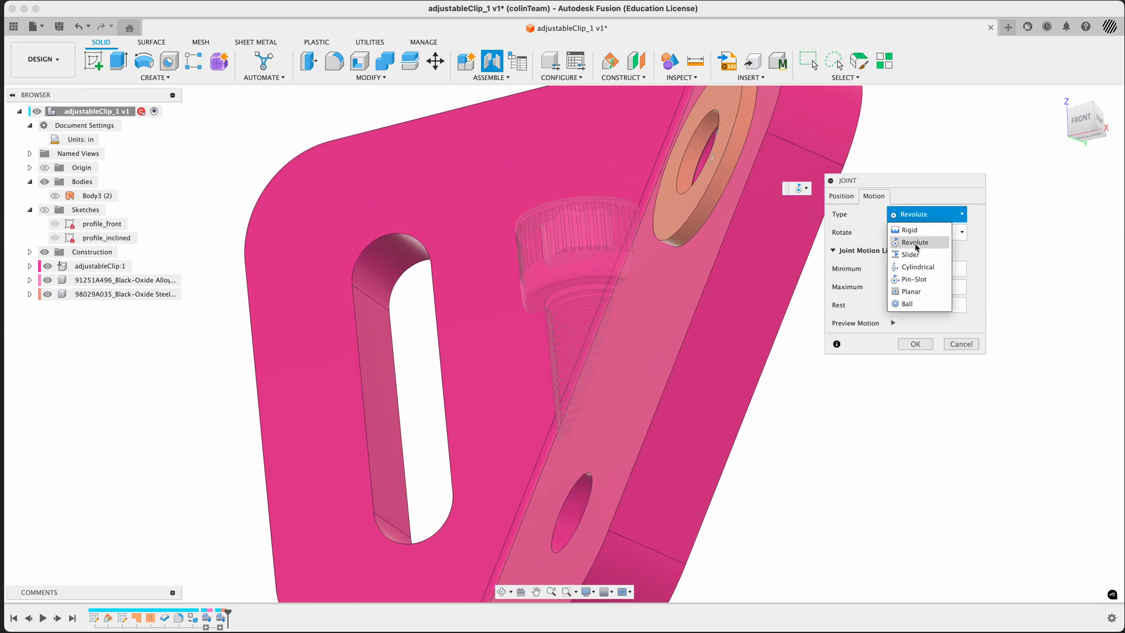
left_click(914, 279)
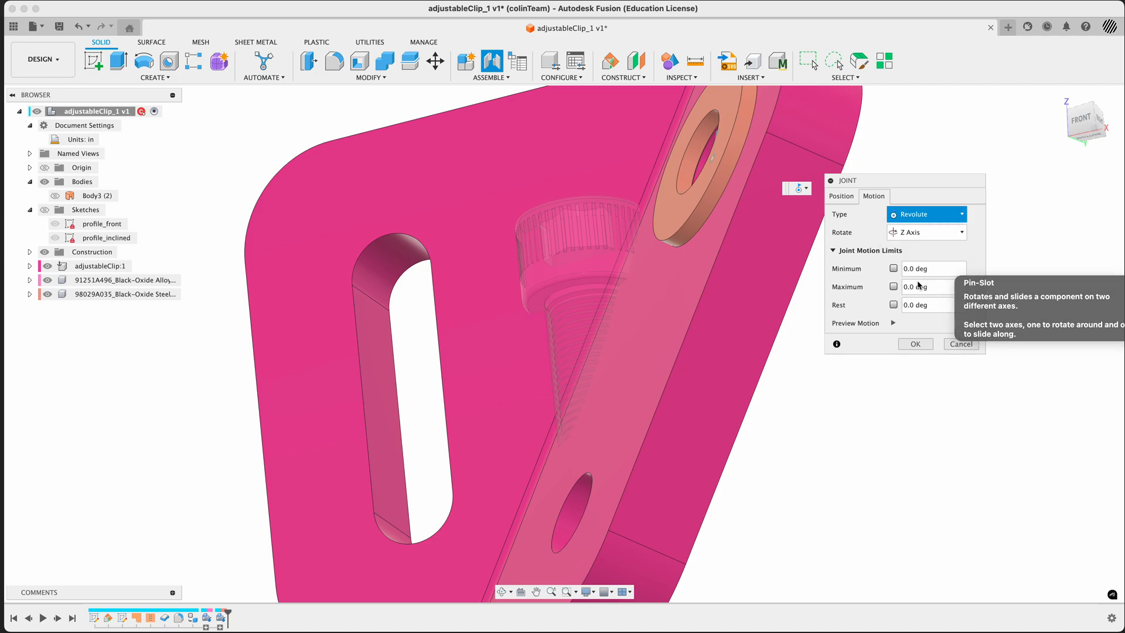
Set the washer joint's motion type to Rigid and create the joint
left_click(916, 214)
left_click(915, 232)
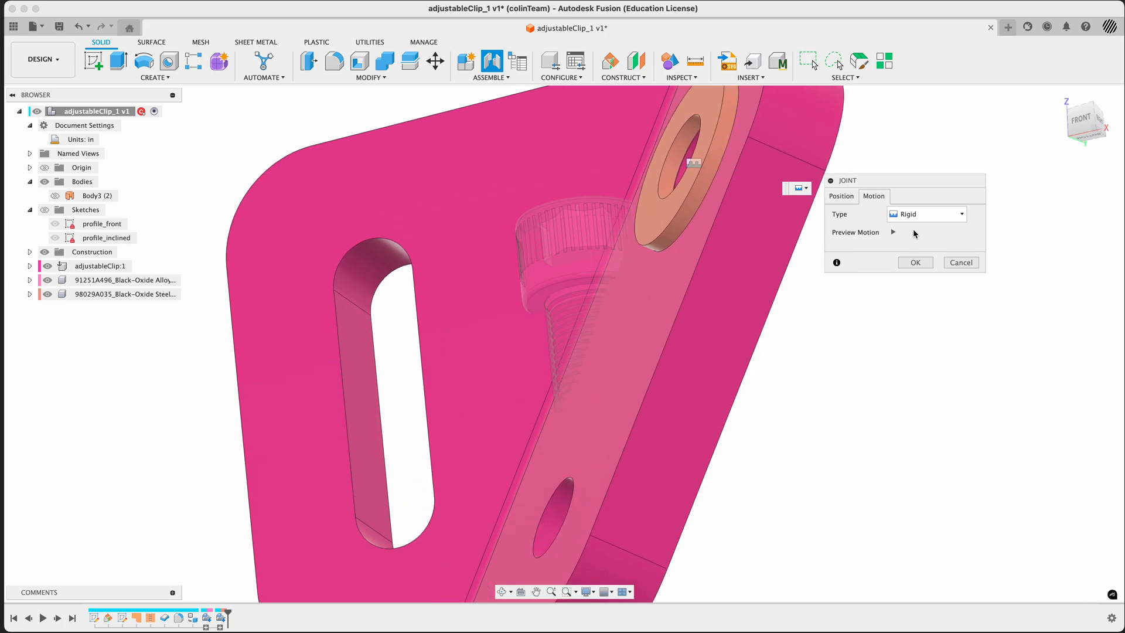
left_click(916, 264)
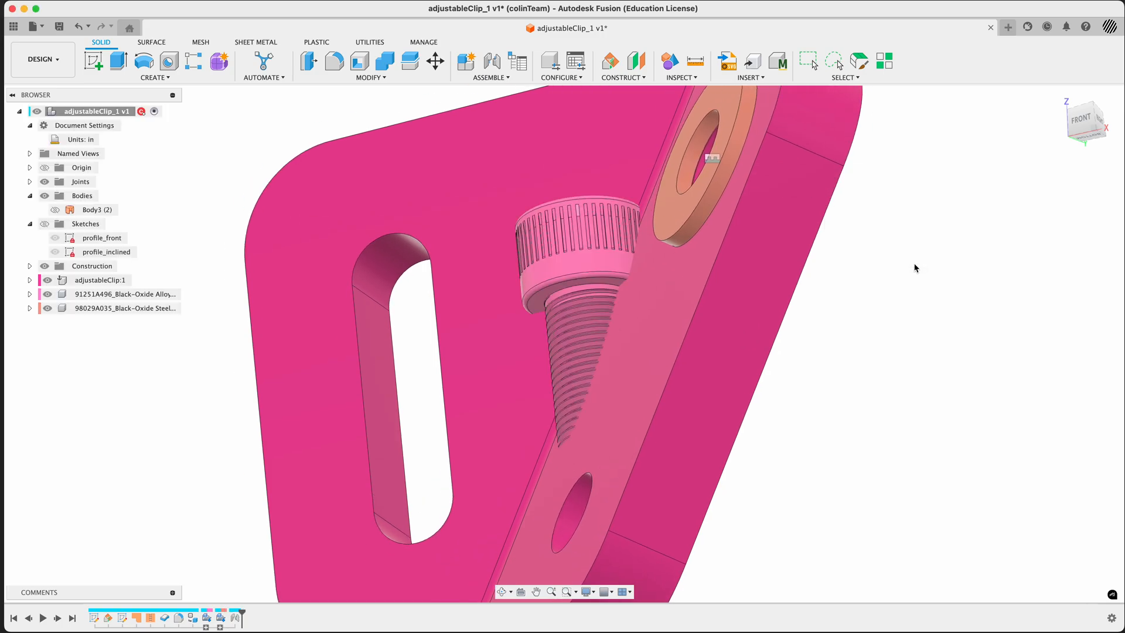
Create a Rigid joint that snaps the underside of the socket head screw's head to the washer's outer circular edge
right_click(905, 311)
left_click(901, 276)
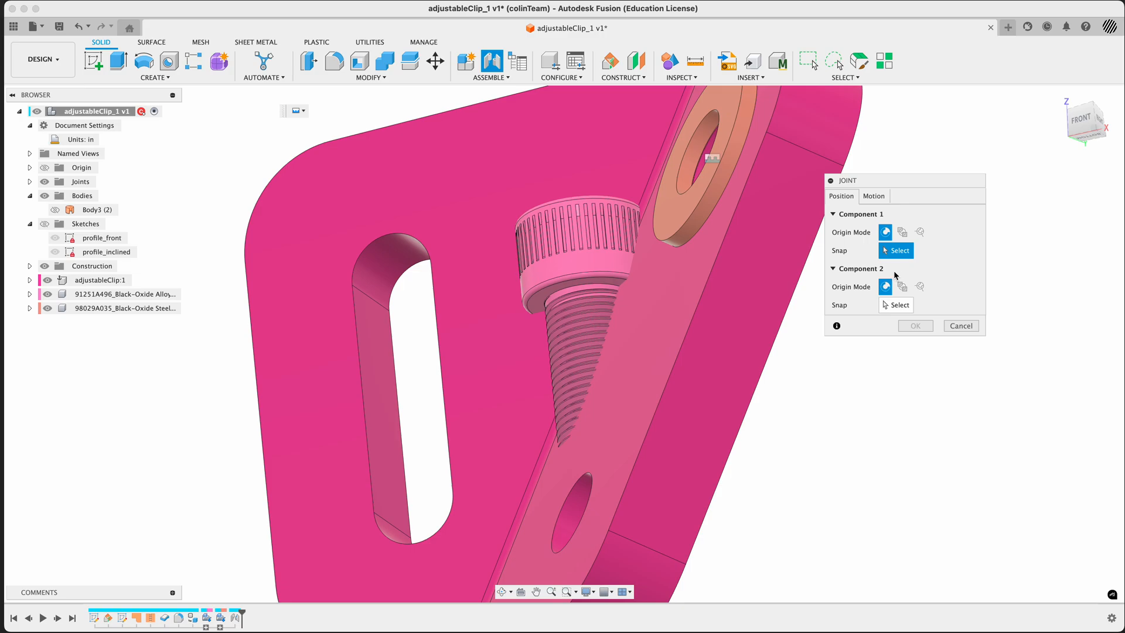
left_click(591, 283)
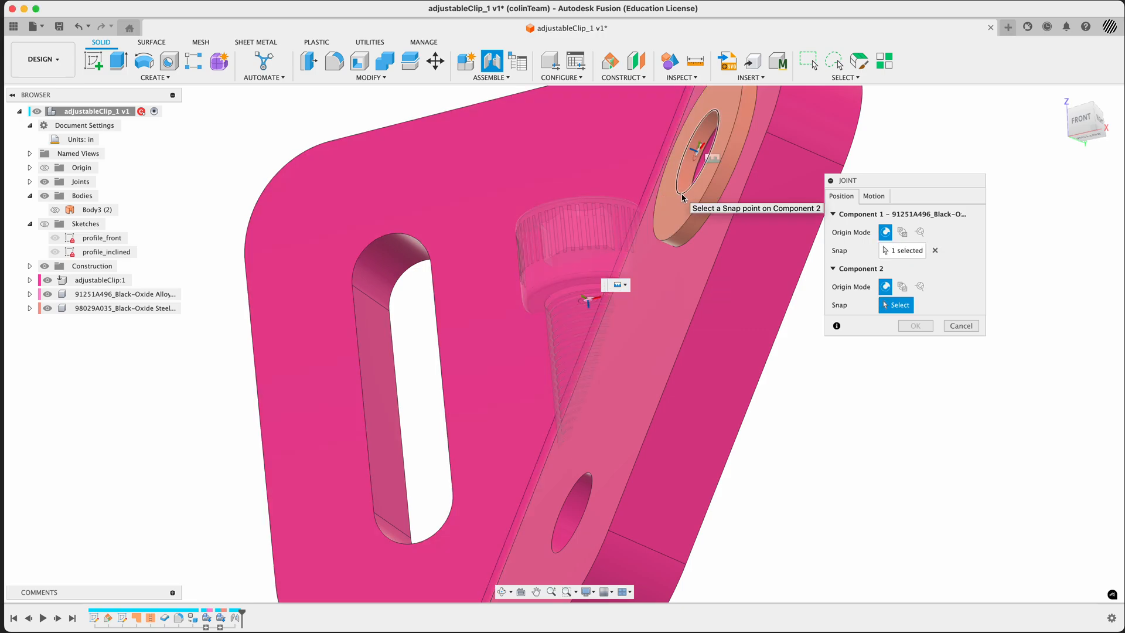
left_click(683, 233)
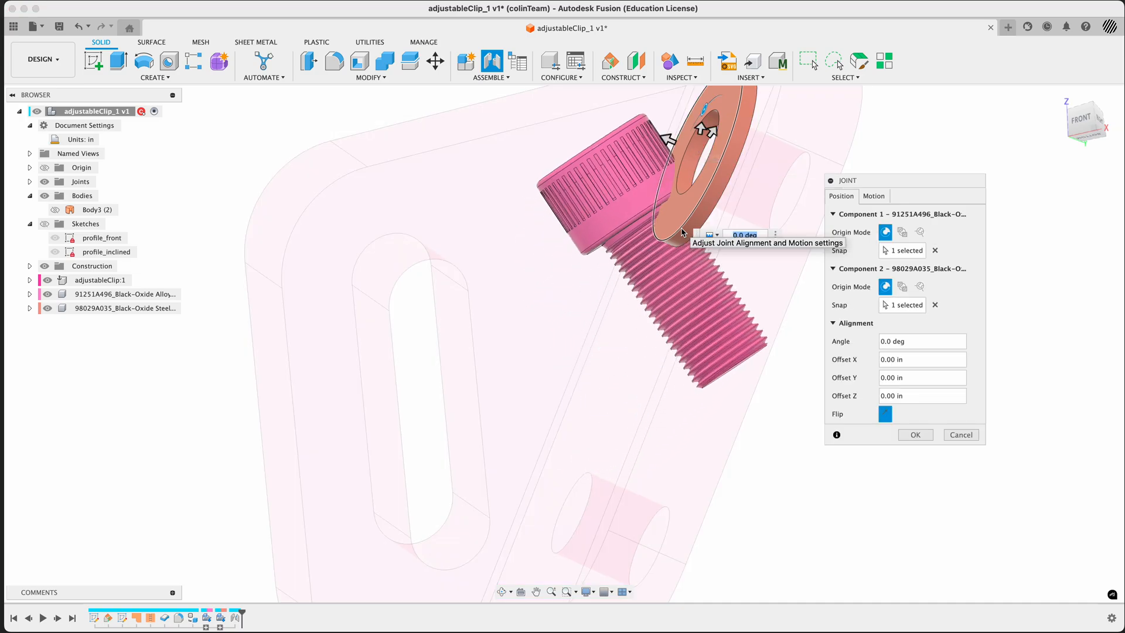
scroll(370, 369, "down", 3)
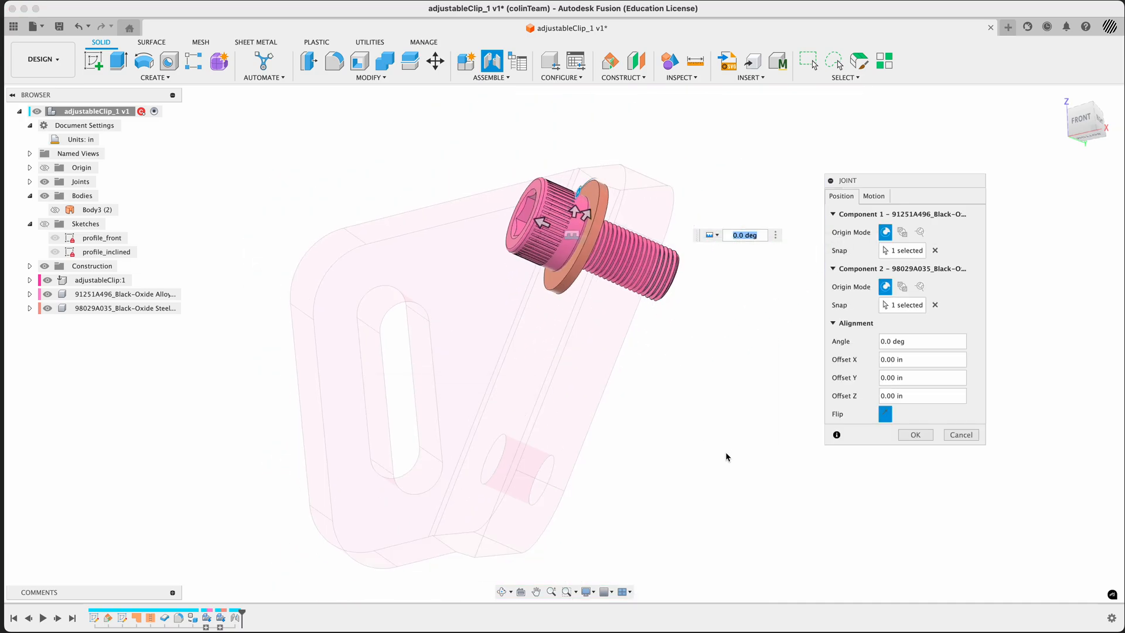
middle_click_drag(714, 458, 727, 489, "shift")
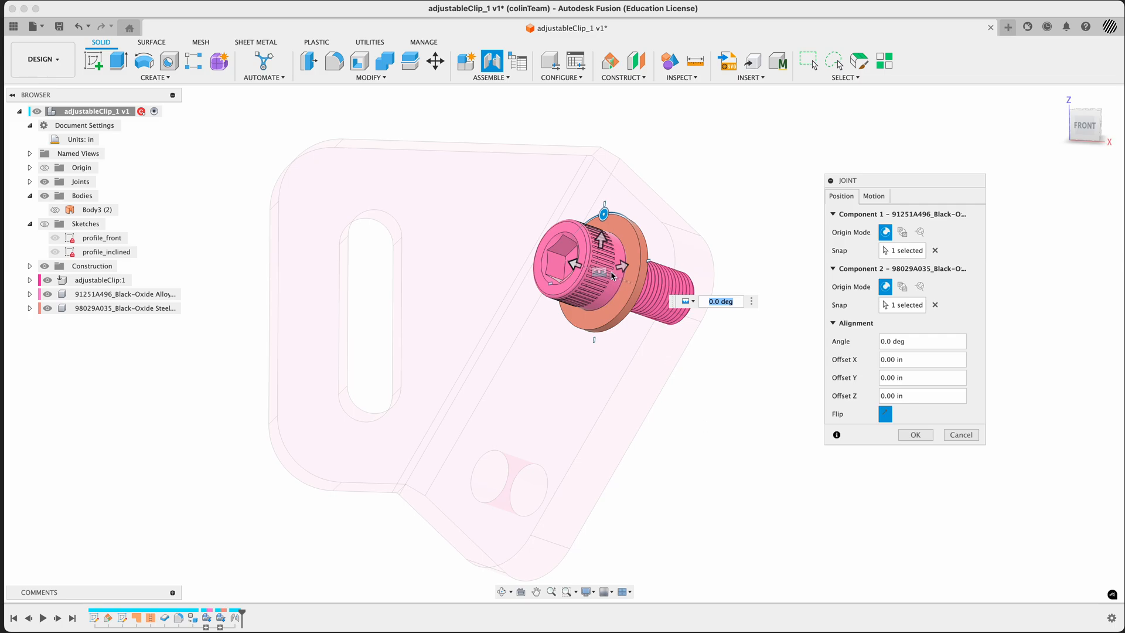
left_click(885, 201)
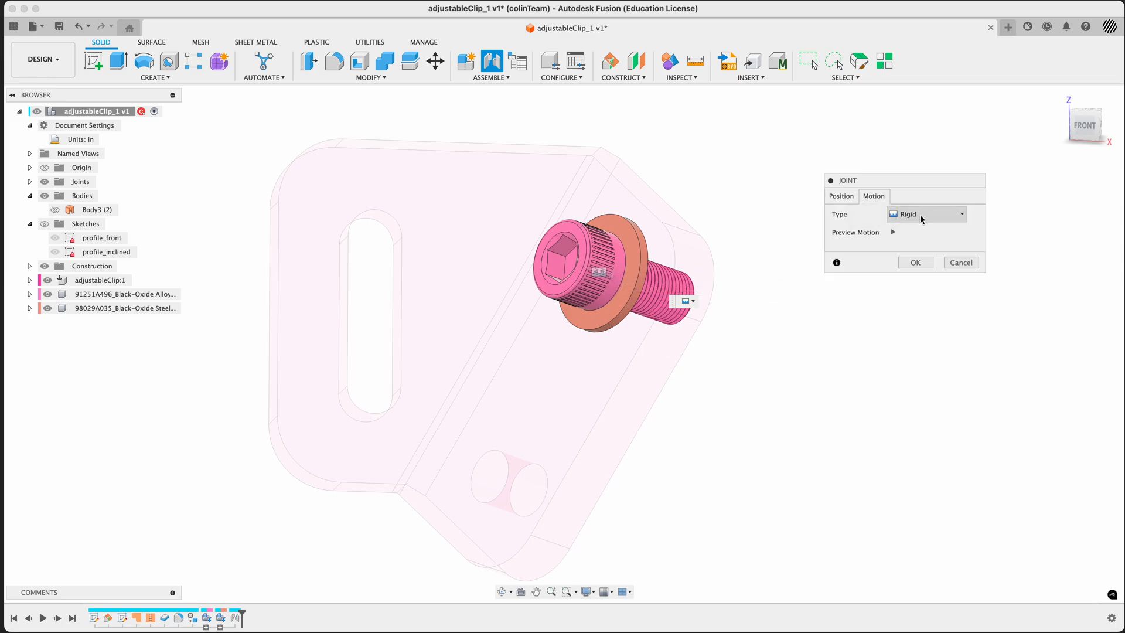
left_click(894, 233)
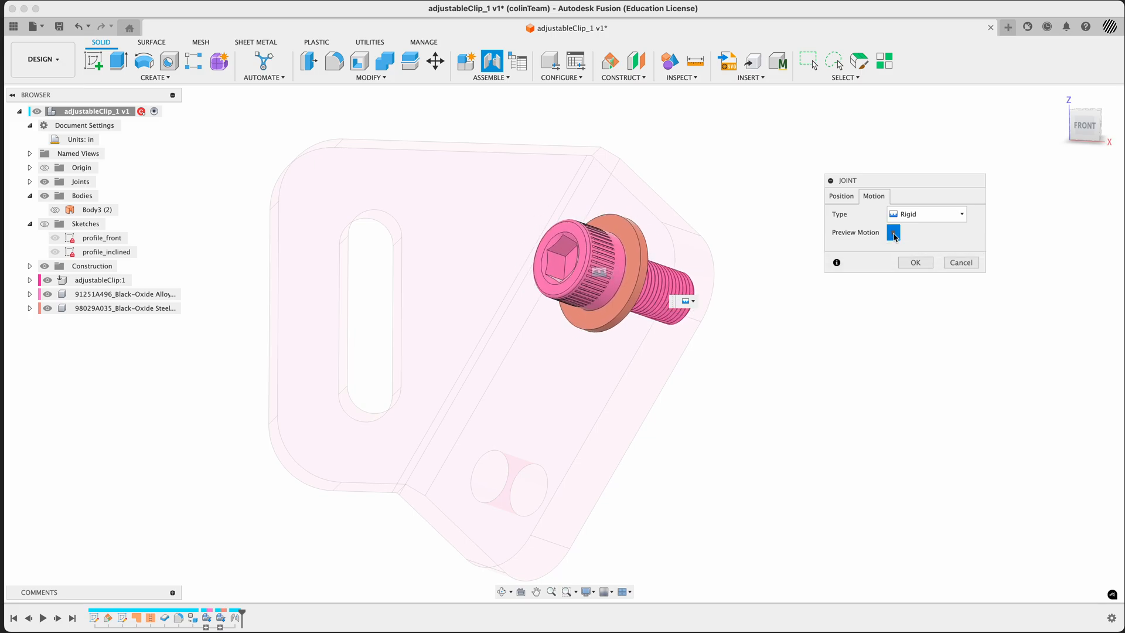
left_click(914, 263)
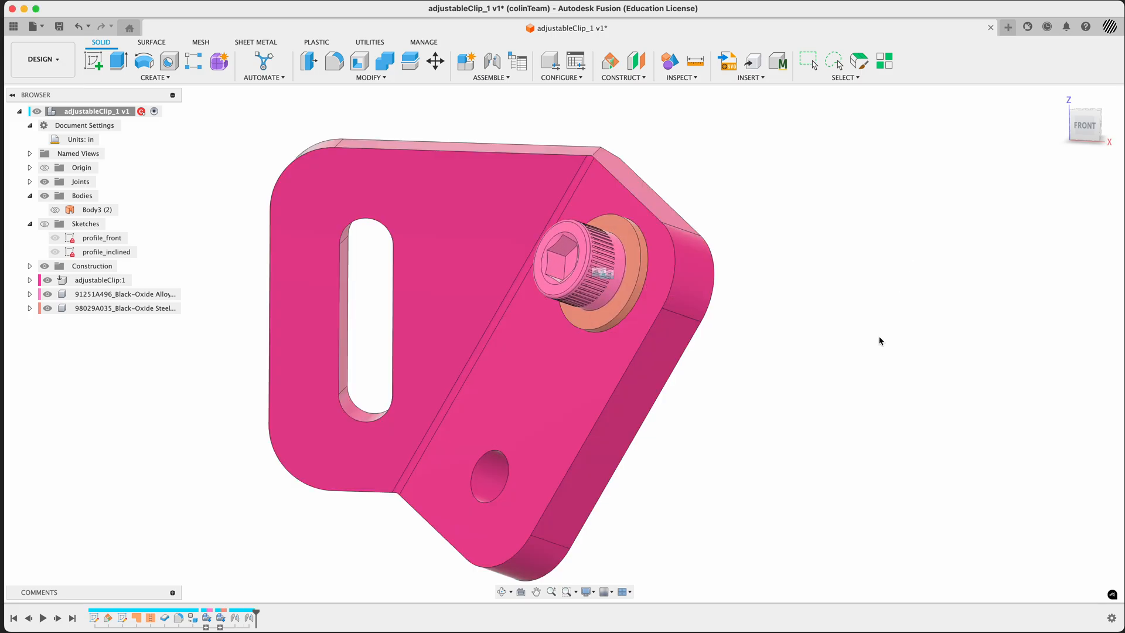
Examine the assembled screw and washer on the clip from the front and back, up close and as a whole
middle_click_drag(877, 340, 773, 241, "shift")
scroll(574, 234, "up", 10)
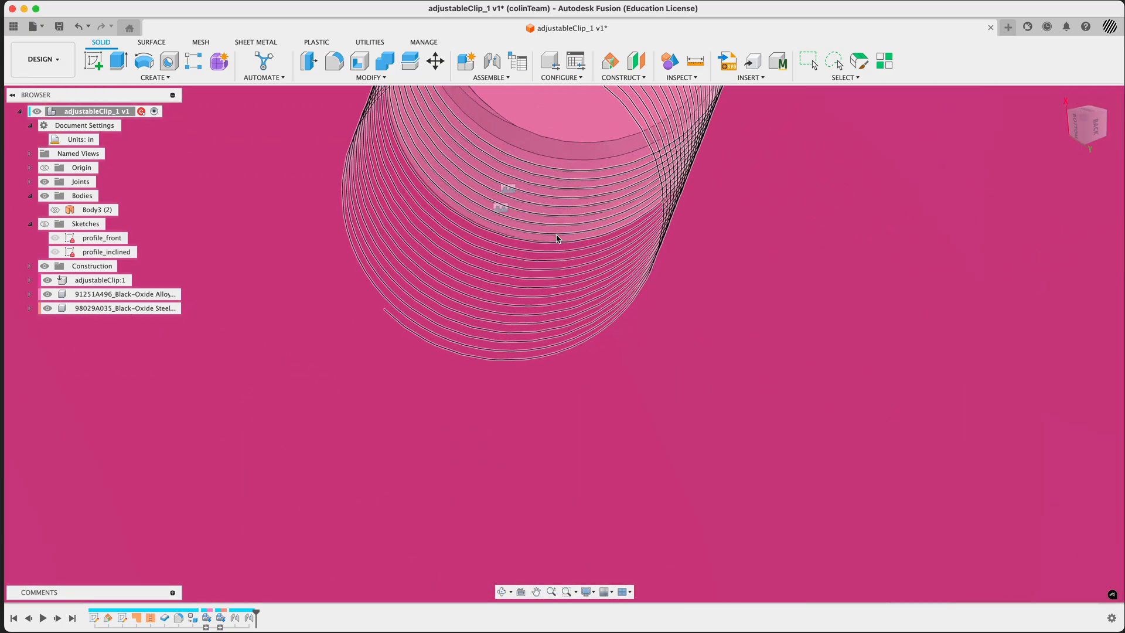
middle_click_drag(608, 254, 716, 354, "shift")
scroll(716, 354, "down", 15)
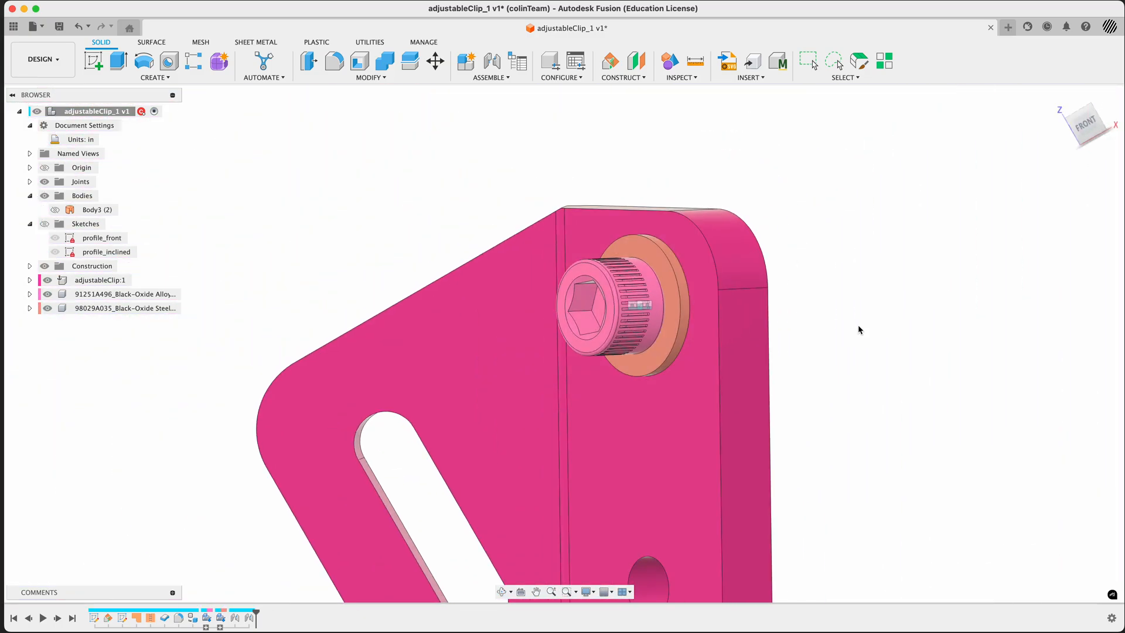
middle_click_drag(860, 330, 786, 283, "shift")
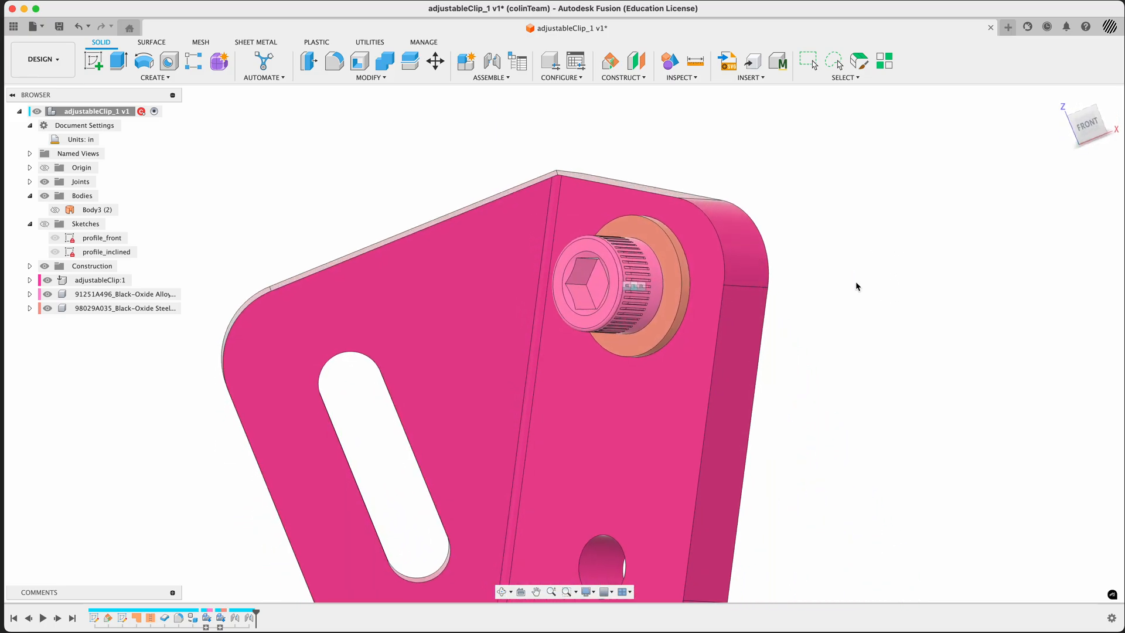
left_click(1061, 97)
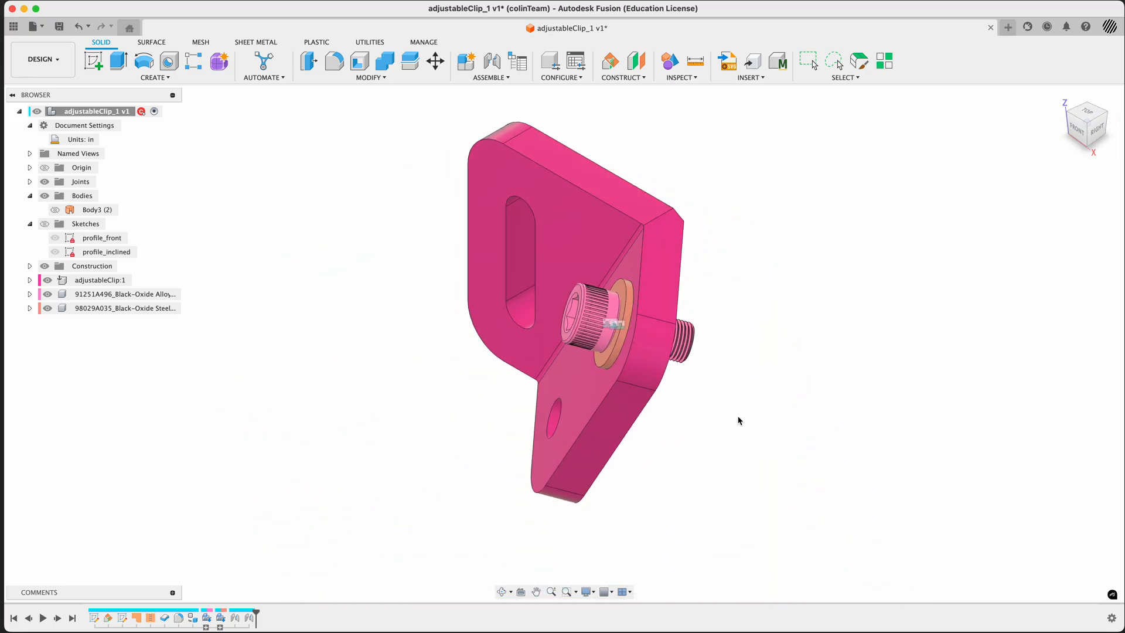
middle_click_drag(459, 465, 535, 465, "shift")
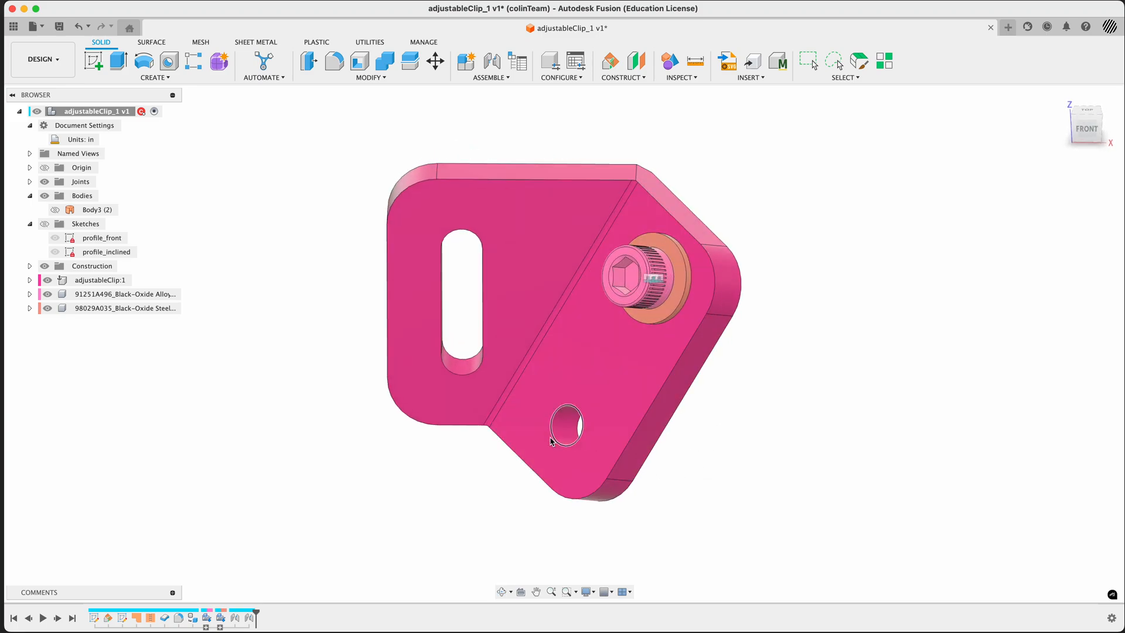
scroll(557, 438, "up", 5)
scroll(561, 439, "down", 3)
mouse_move(833, 424)
middle_mouse_down()
mouse_move(858, 442)
mouse_move(849, 438)
middle_mouse_up()
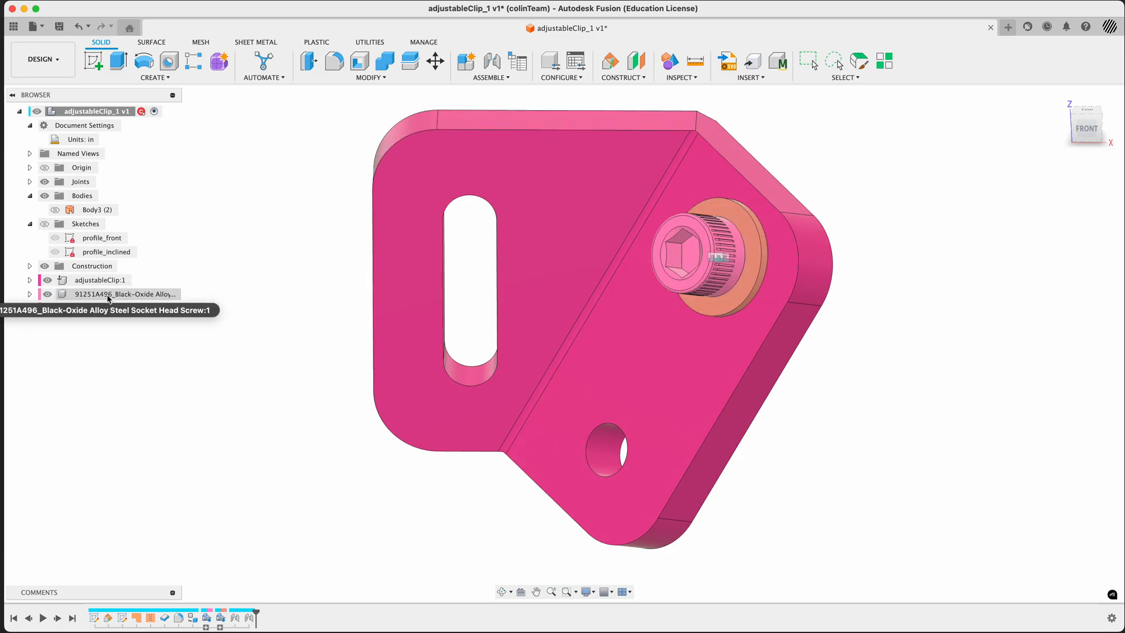
Highlight the screw and washer components together in the assembly, clear the selection and look over the whole clip
left_click(105, 294)
left_click(109, 309, "shift")
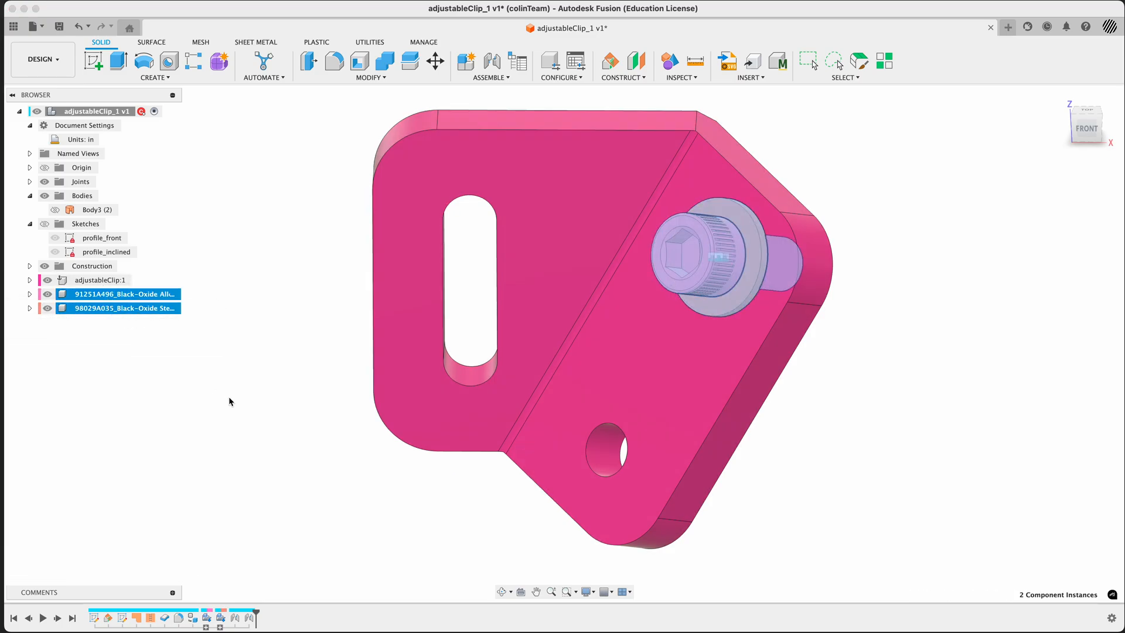
left_click(224, 399)
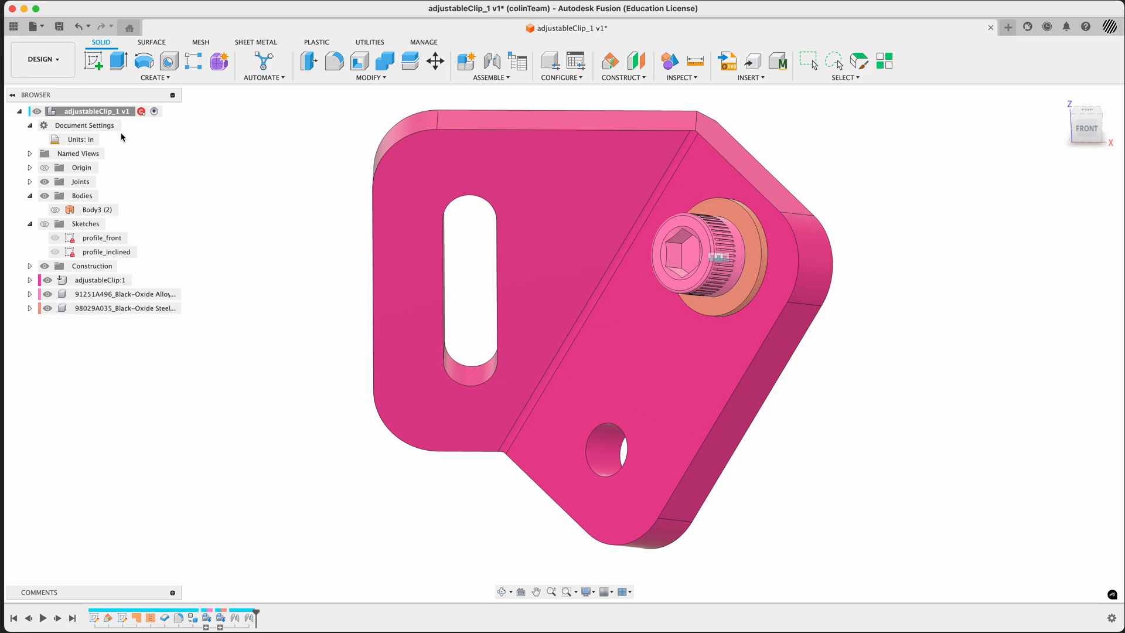
left_click(109, 117)
scroll(385, 403, "down", 3)
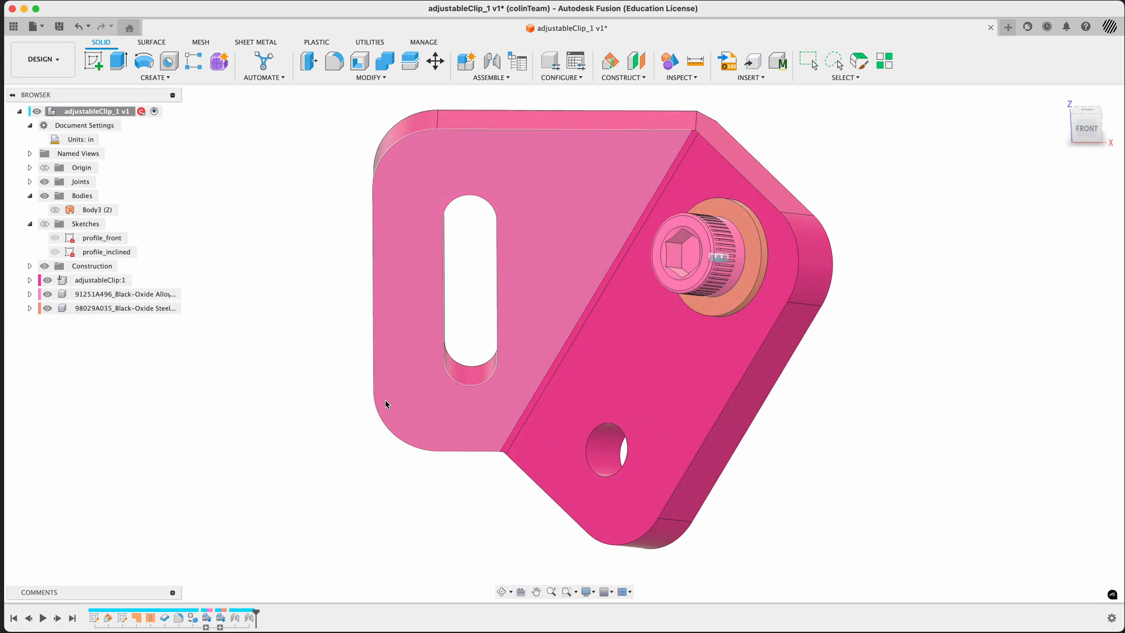
middle_click_drag(315, 426, 354, 414)
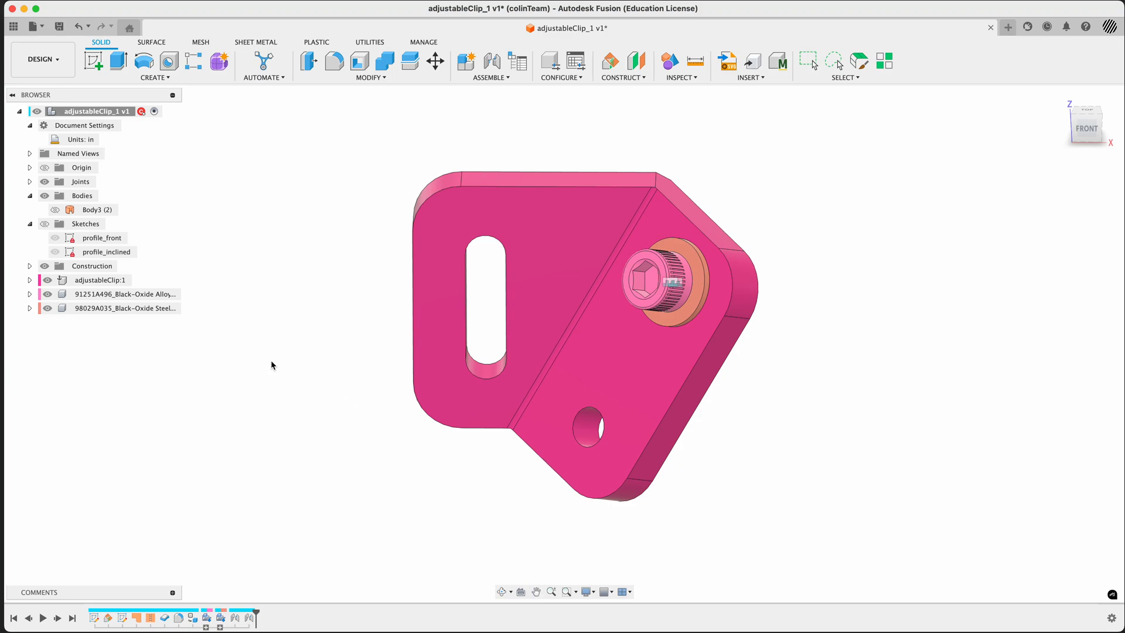
Start the Insert Fastener command and move its dialog fully into view
key("s")
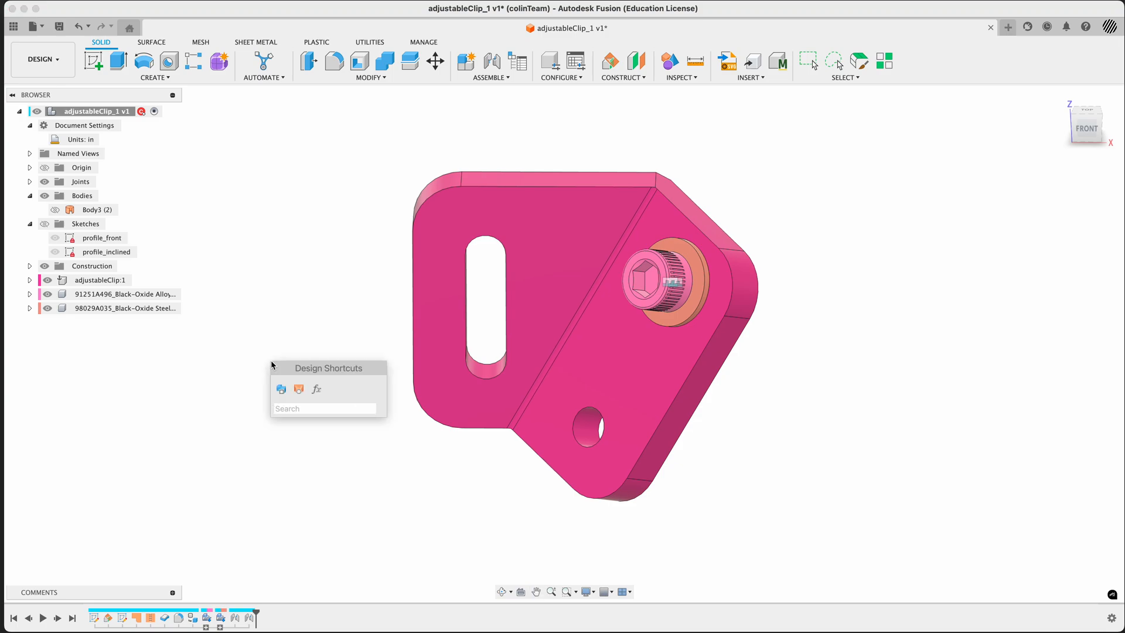
type("fast")
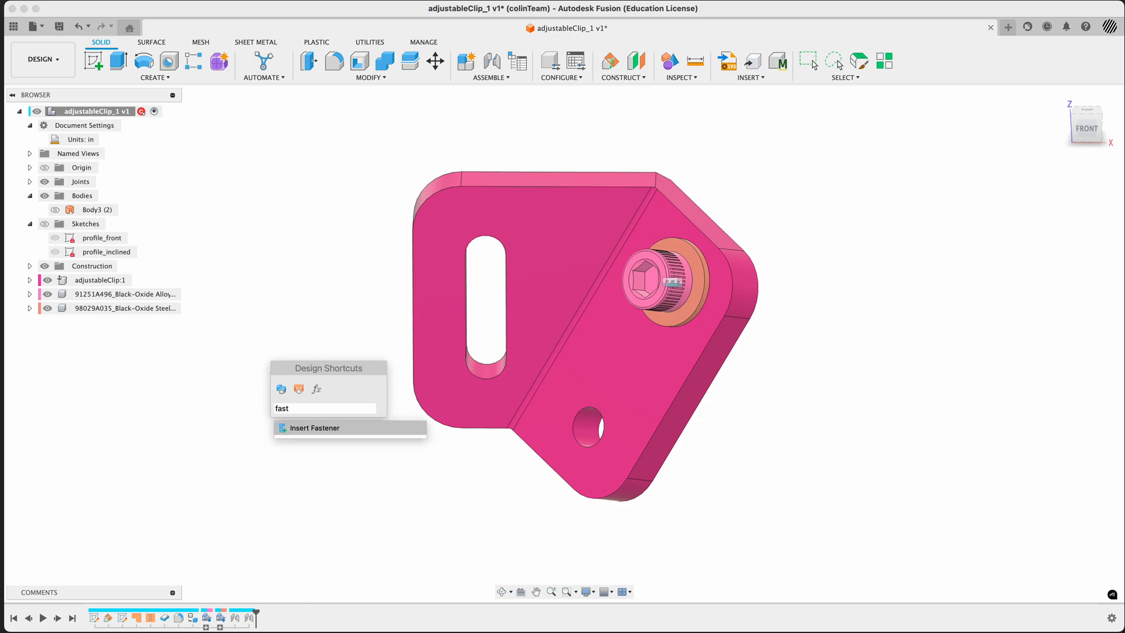
key("Return")
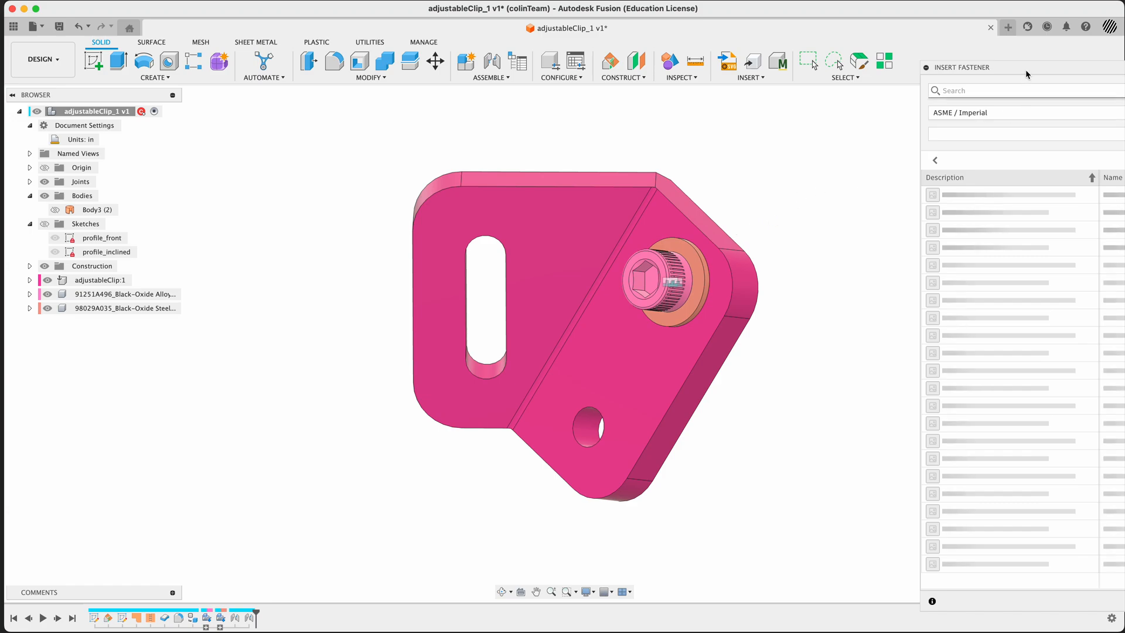
left_click_drag(1027, 75, 863, 62)
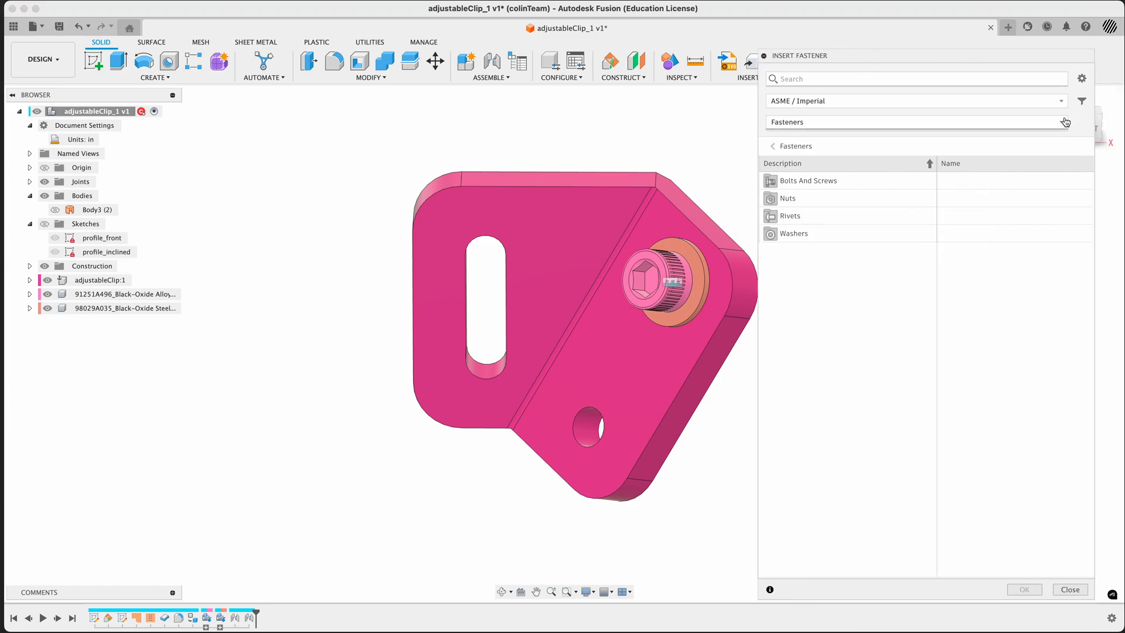
Clear the unit system in the fastener standards filter and set it back to Imperial
left_click(817, 104)
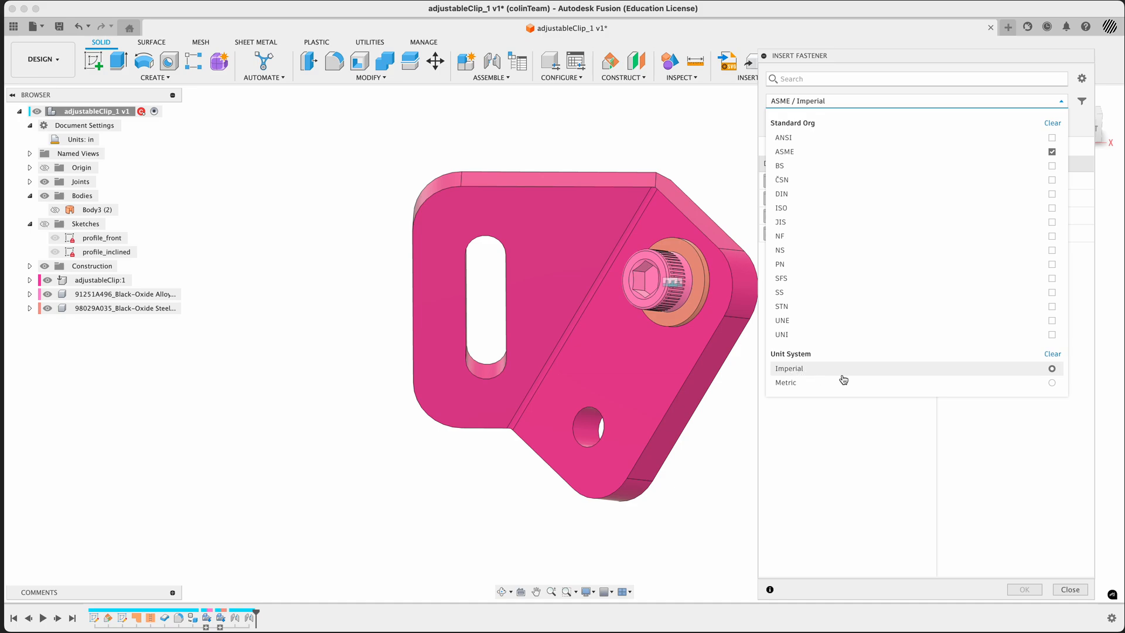
left_click(1053, 354)
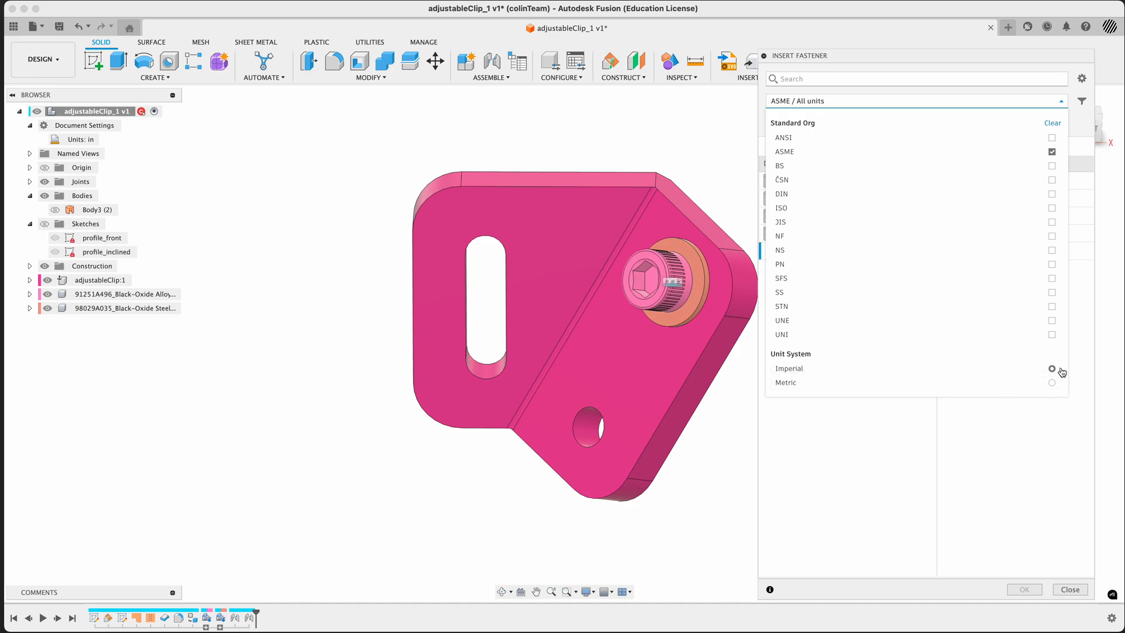
left_click(1016, 369)
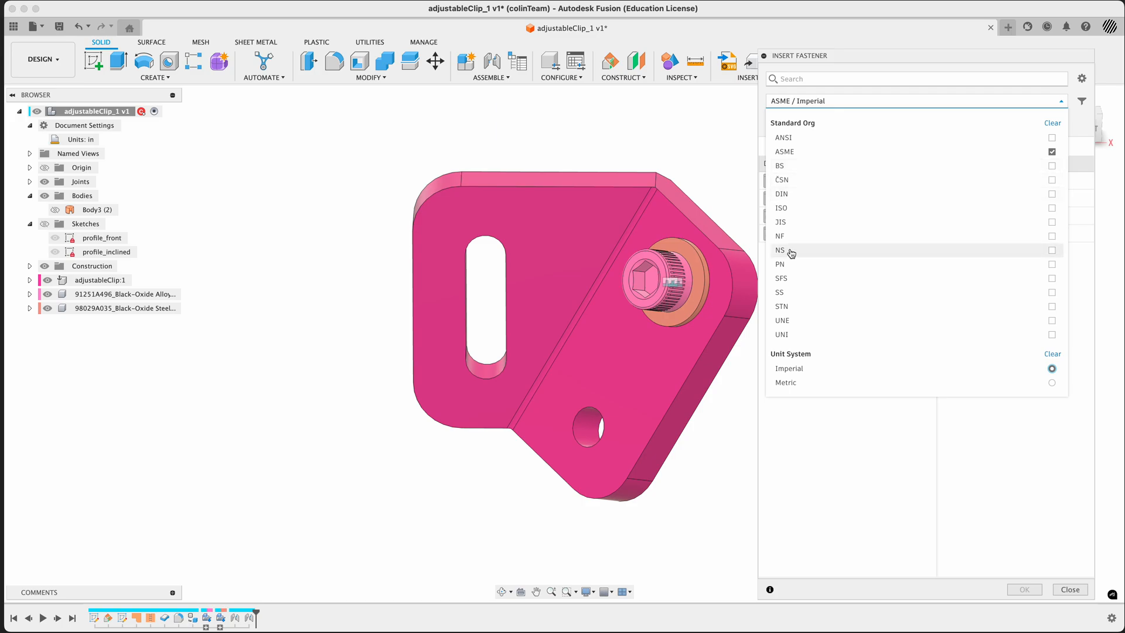
Check the screw's standards note in the reference screenshot against the ASME / Imperial filter and look over the fastener categories
key("super+Tab")
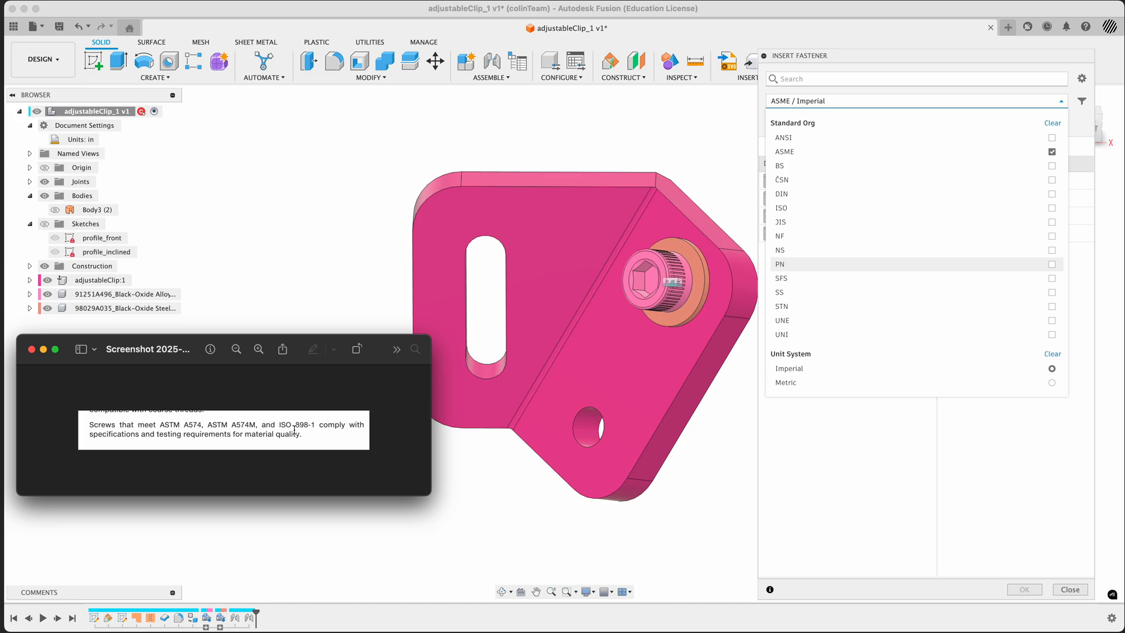
key("super+Tab")
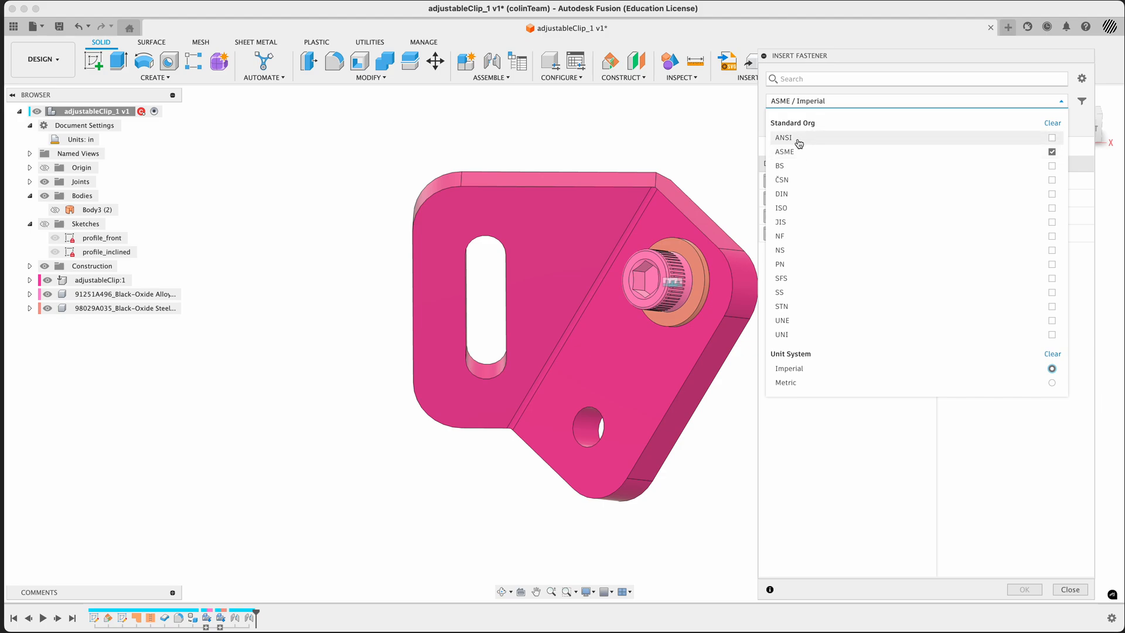
left_click(1062, 102)
left_click(1008, 123)
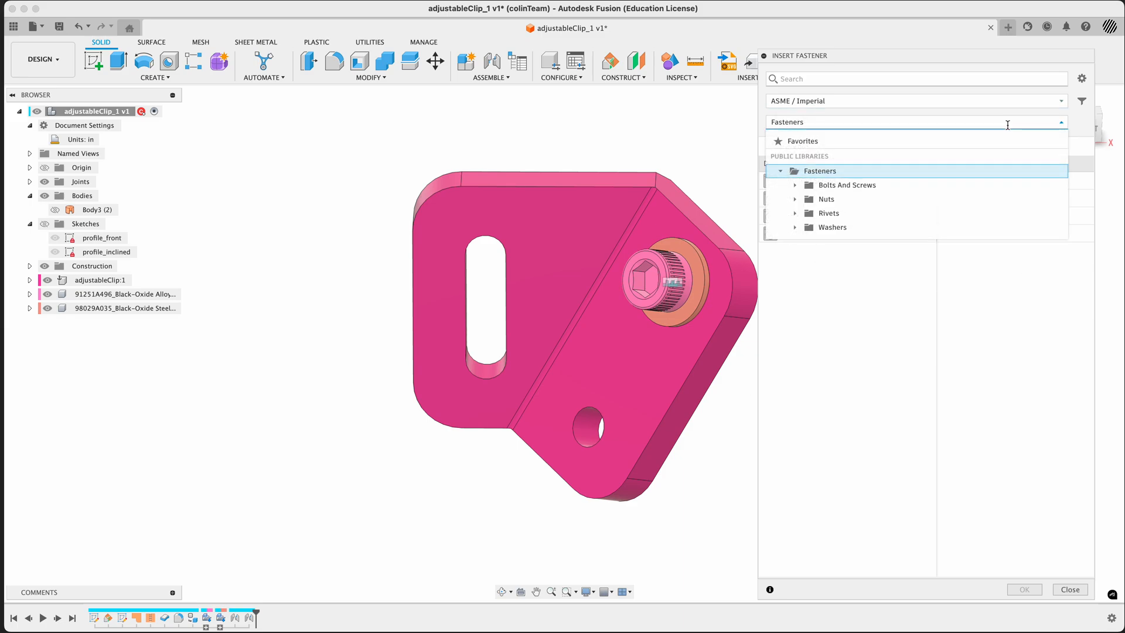
left_click(1007, 123)
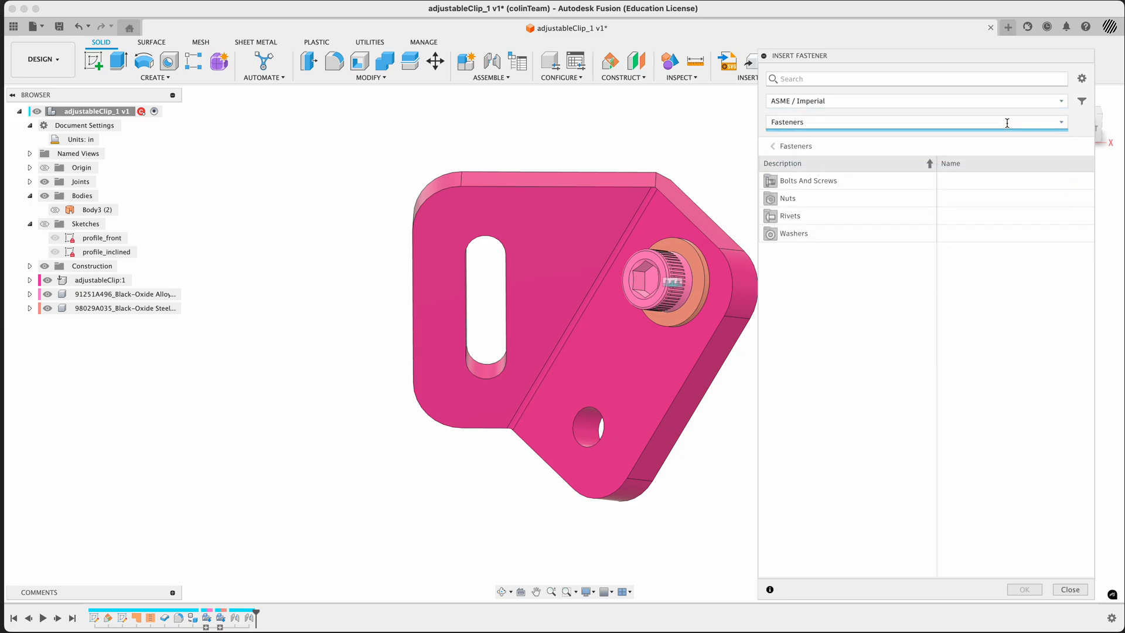
Choose the ASME Plain Washer A And B from the plain washers category and show its dimensional properties
left_click(795, 235)
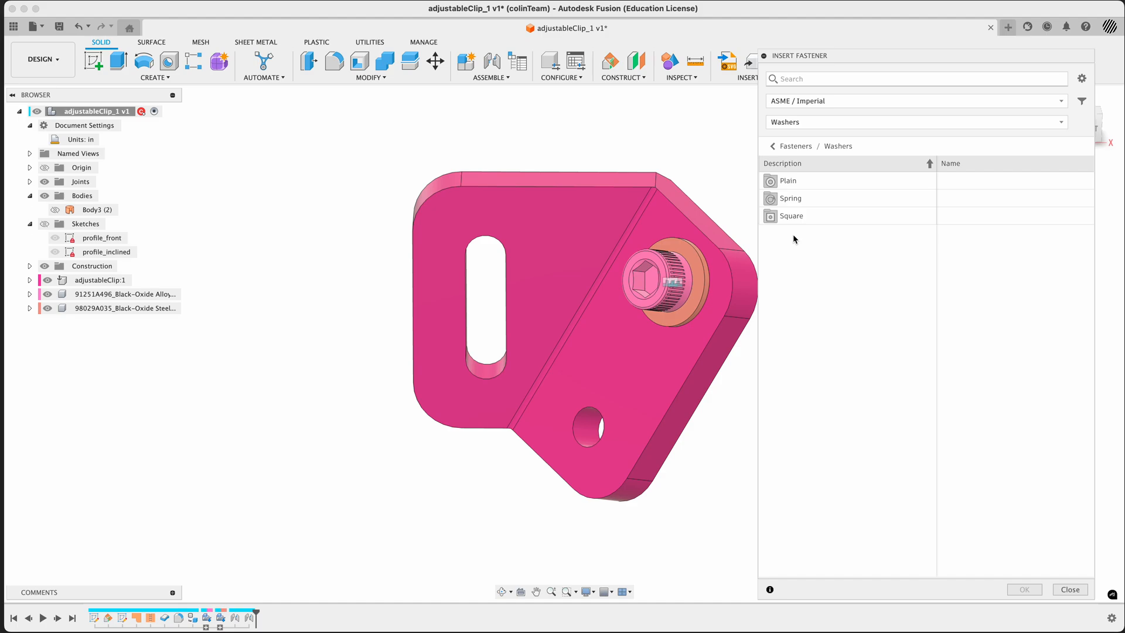
left_click(789, 181)
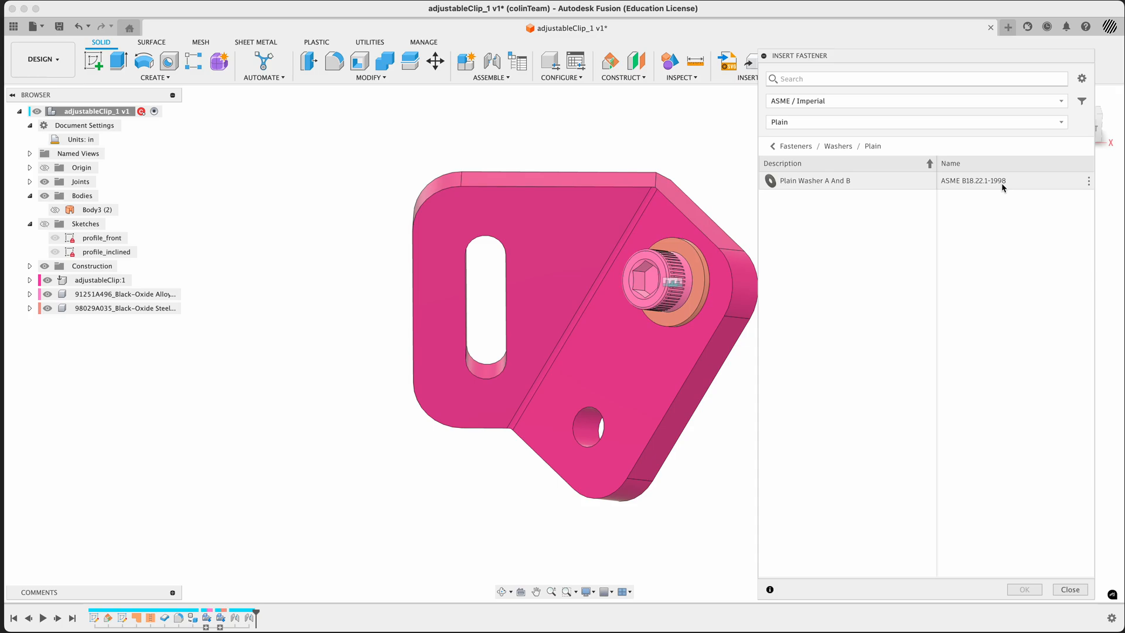
left_click(827, 181)
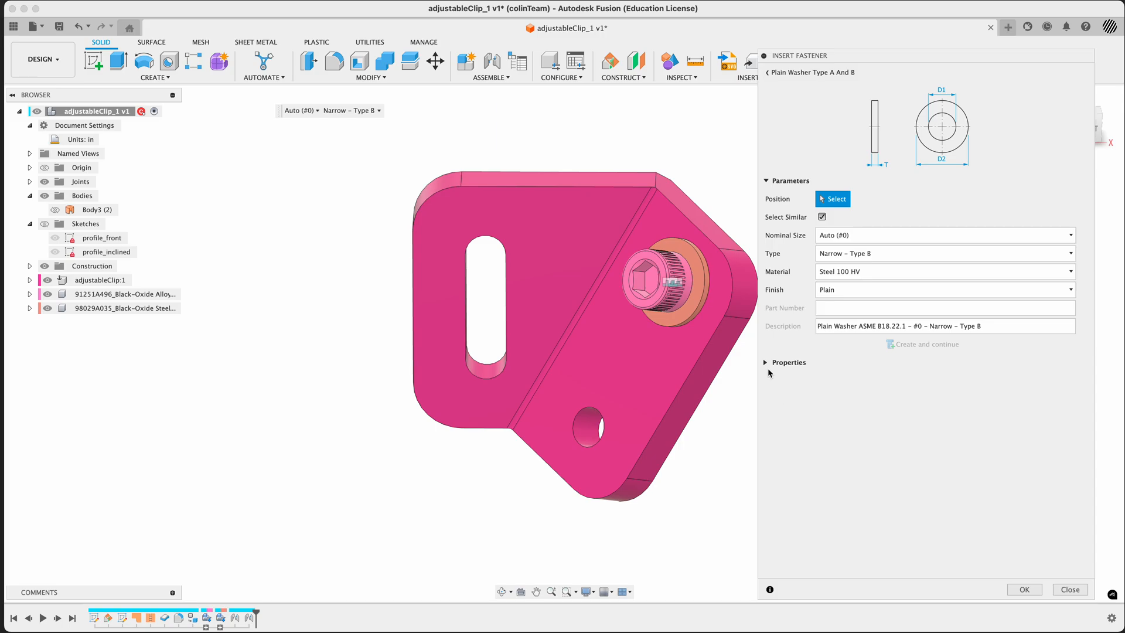
left_click(766, 364)
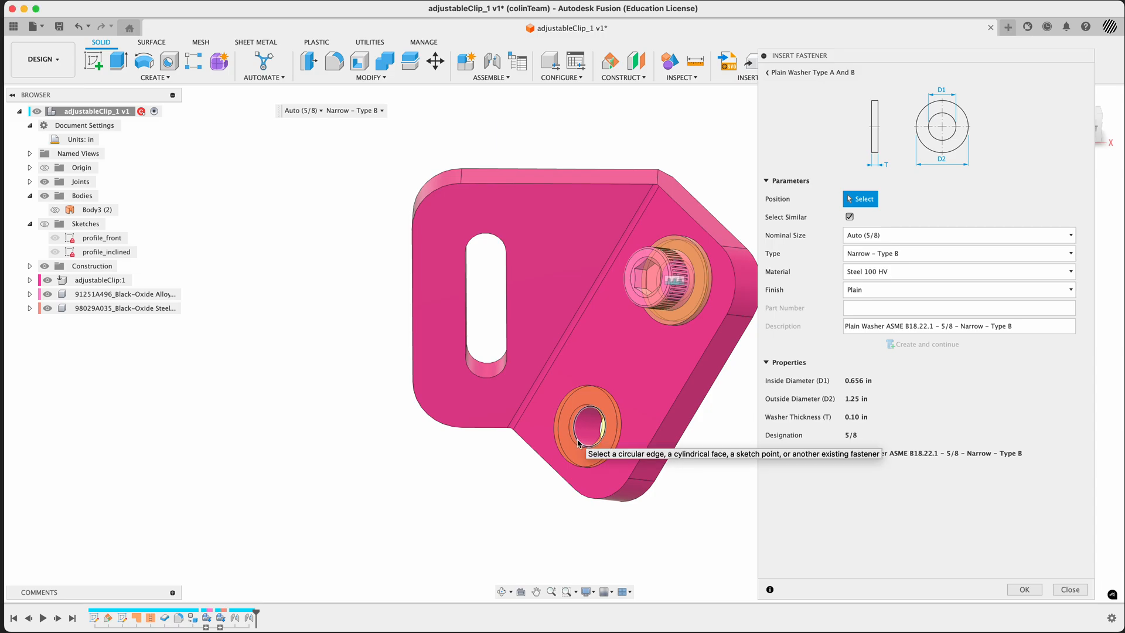
Turn off Select Similar and position the washer only on the front edge of the clip's empty lower hole
left_click(578, 444)
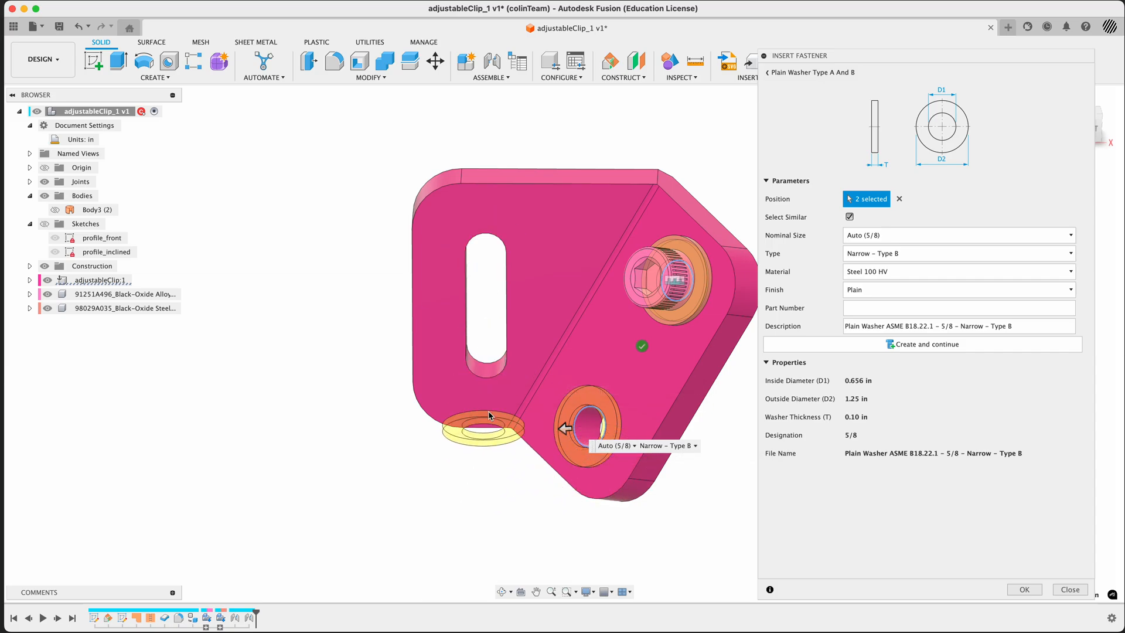
left_click(850, 216)
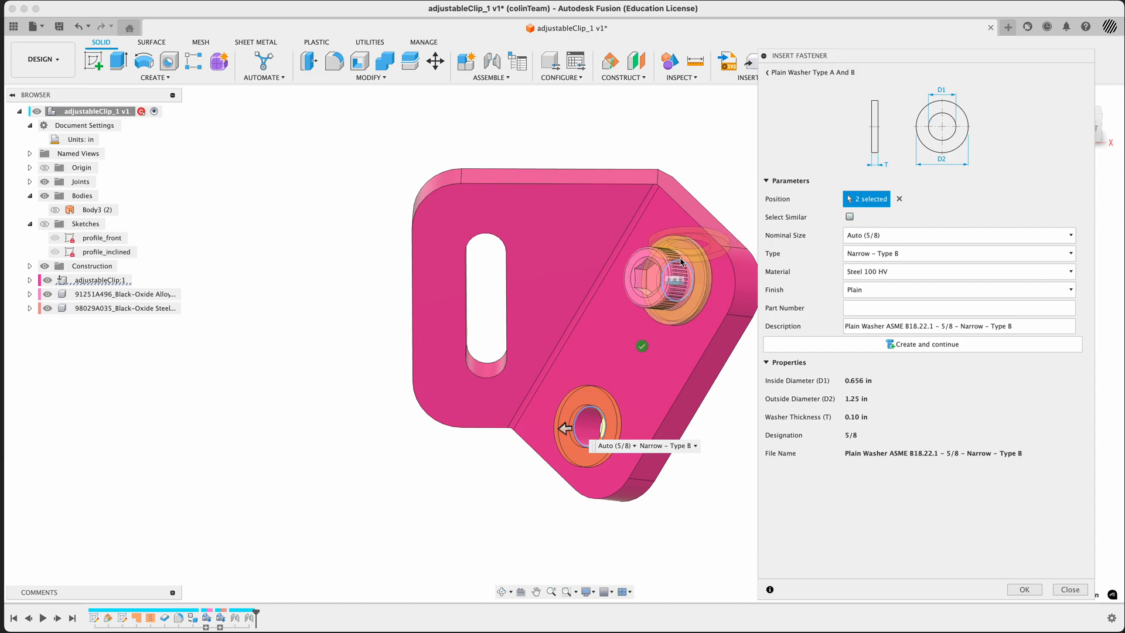
left_click(900, 199)
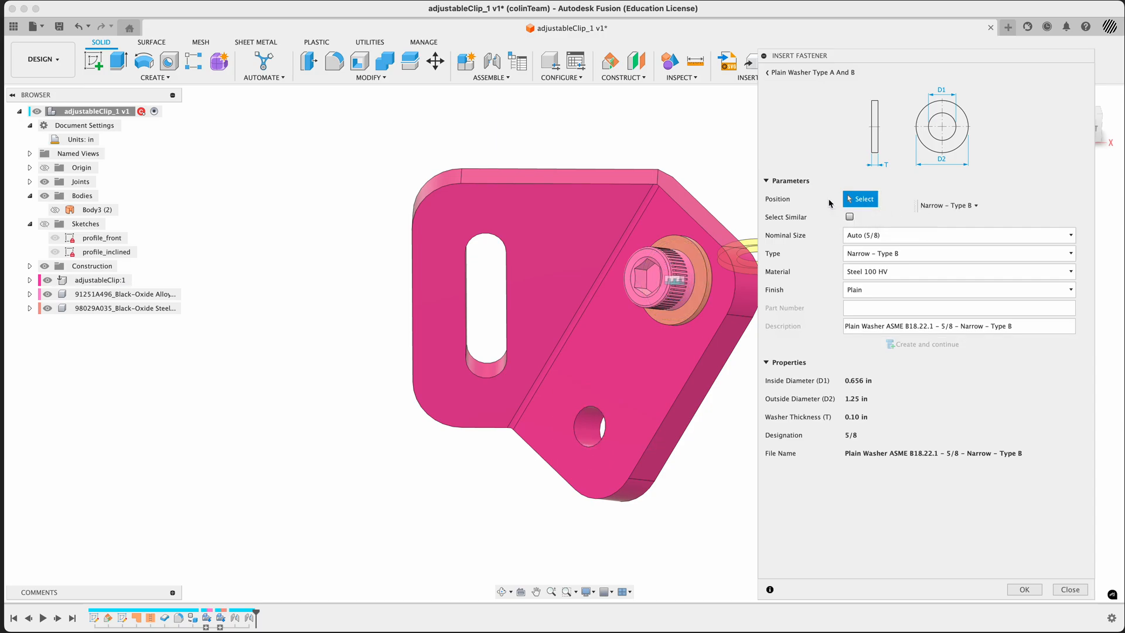
left_click(966, 205)
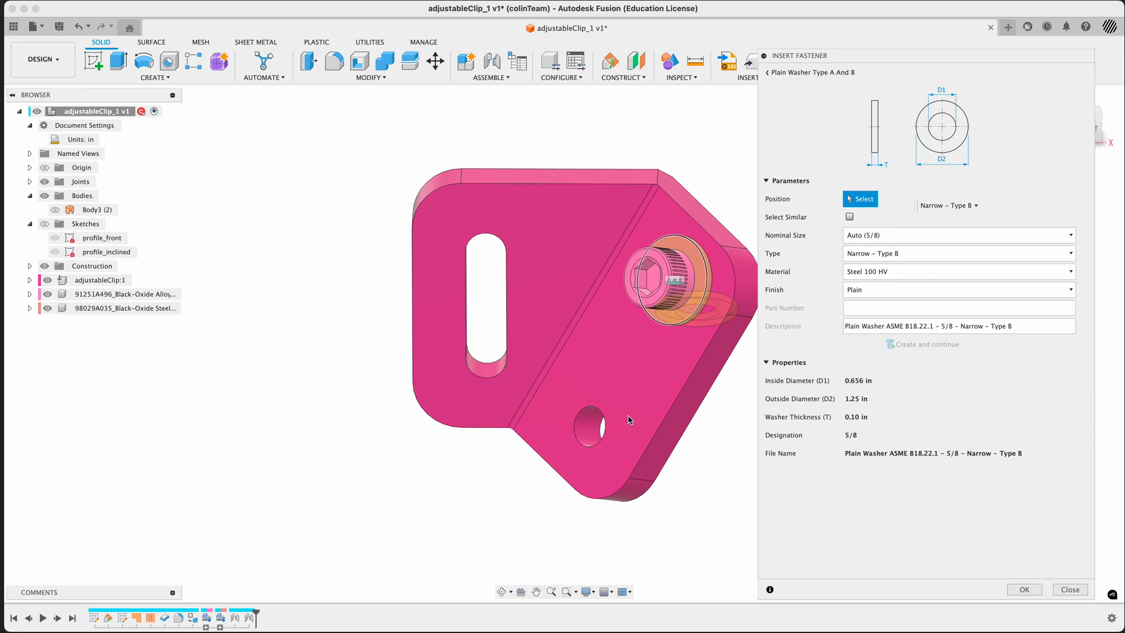
left_click(588, 446)
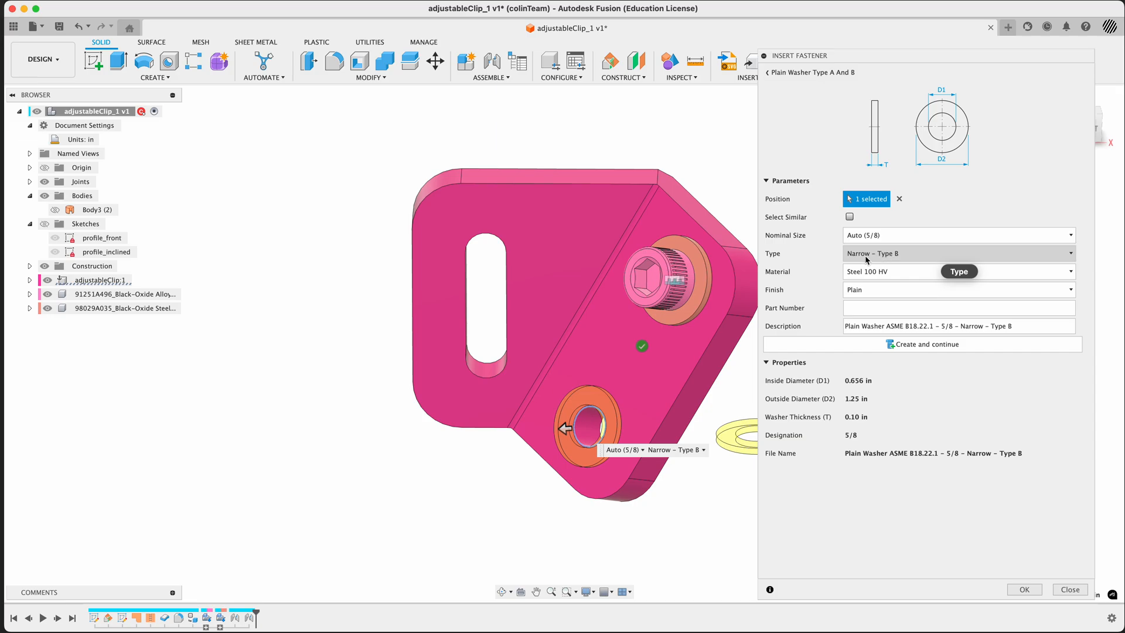
Compare the Narrow, Regular and Wide washer types A and B by previewing each one on the lower hole
left_click(883, 257)
left_click(883, 257)
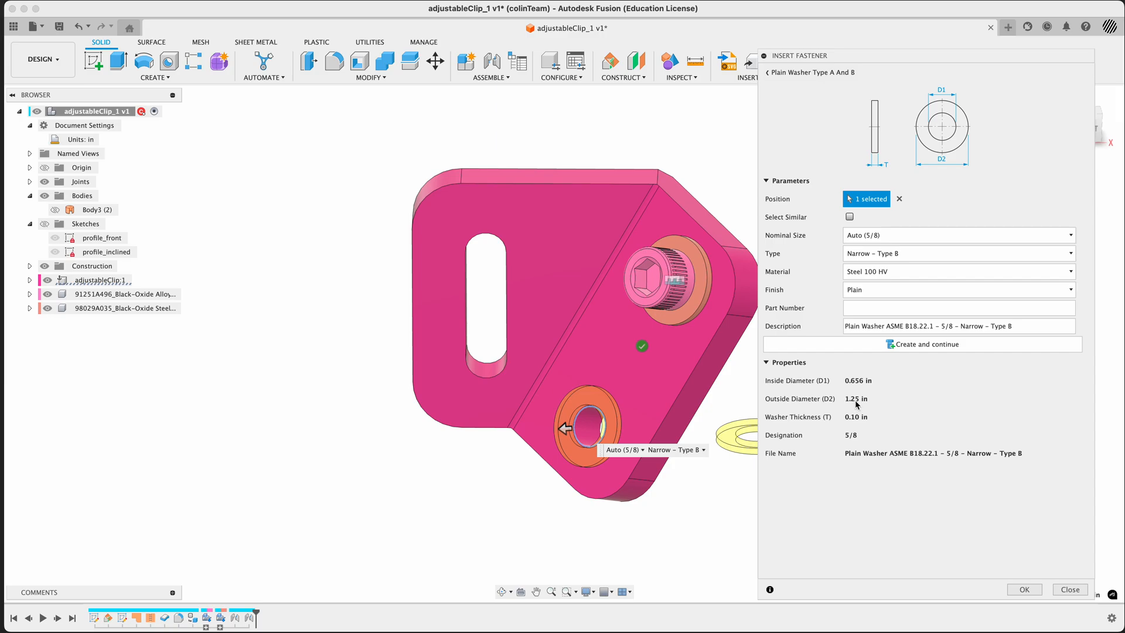
left_click(883, 257)
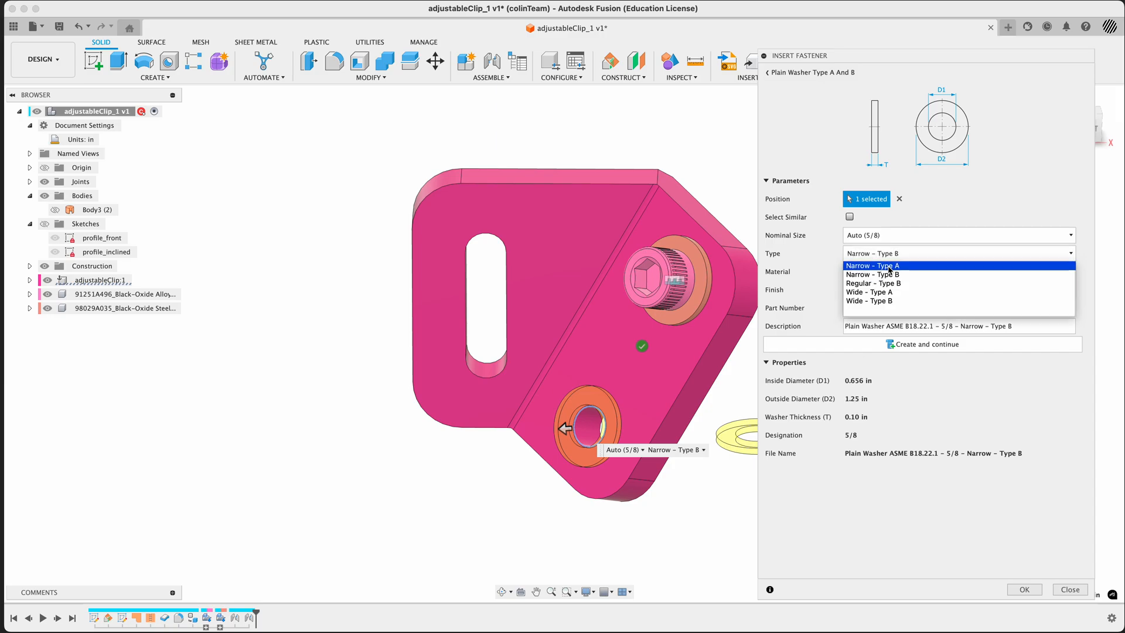
left_click(886, 266)
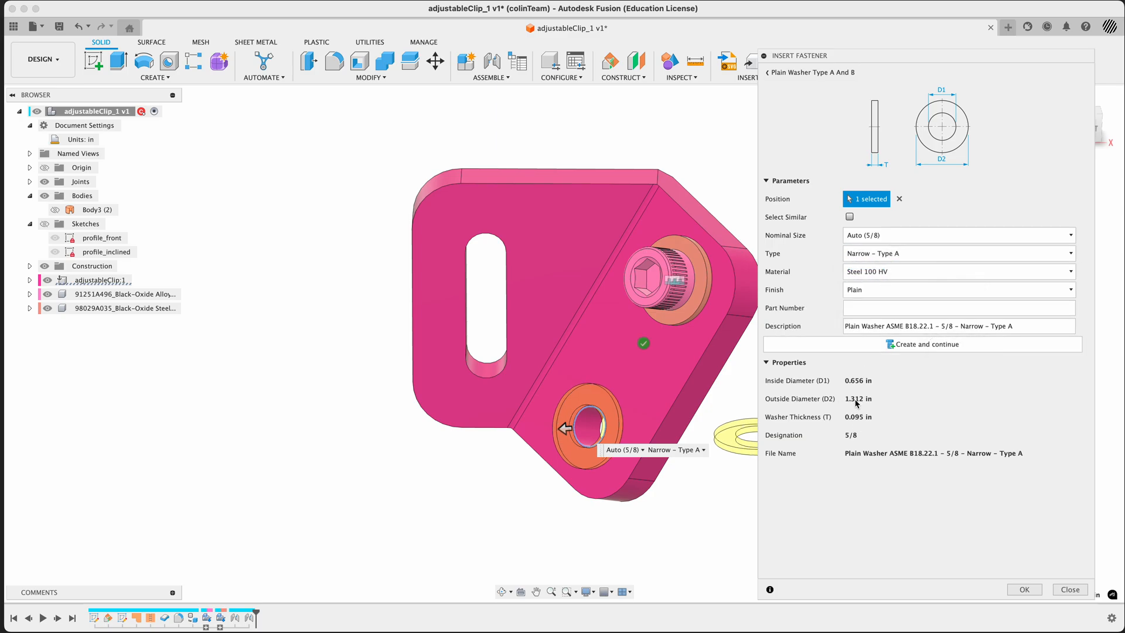
left_click(882, 254)
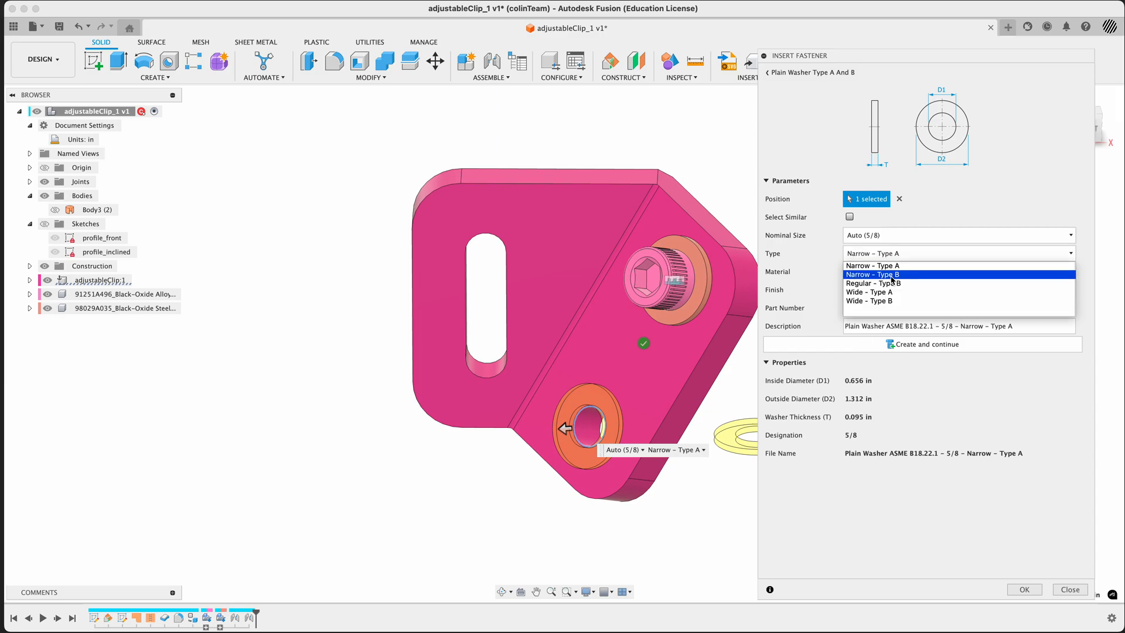
left_click(891, 276)
left_click(897, 255)
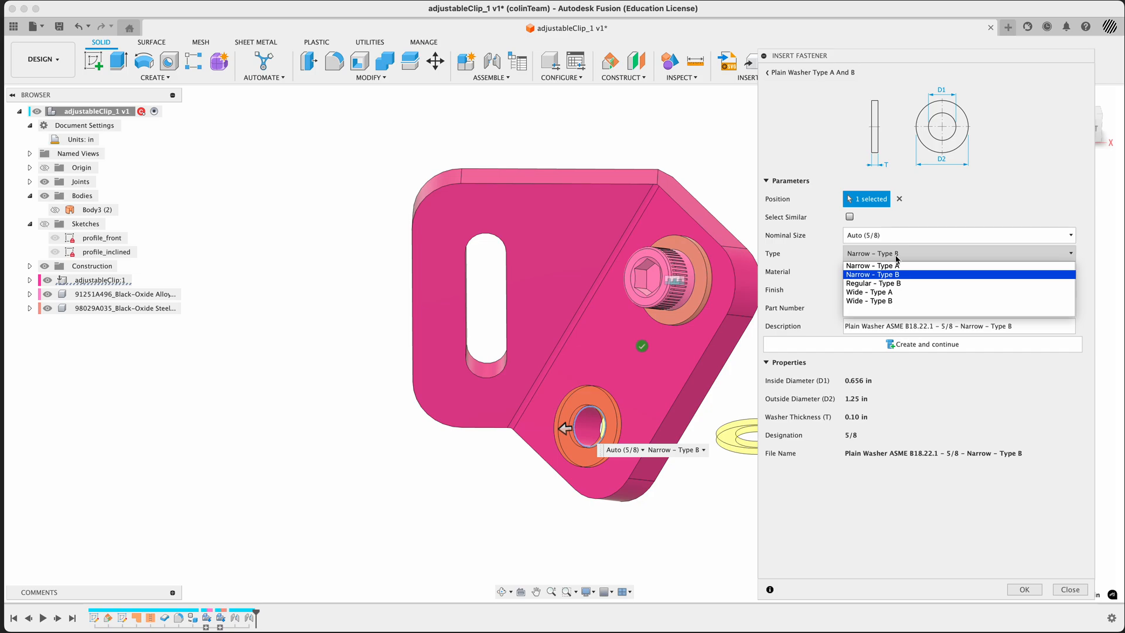
left_click(889, 284)
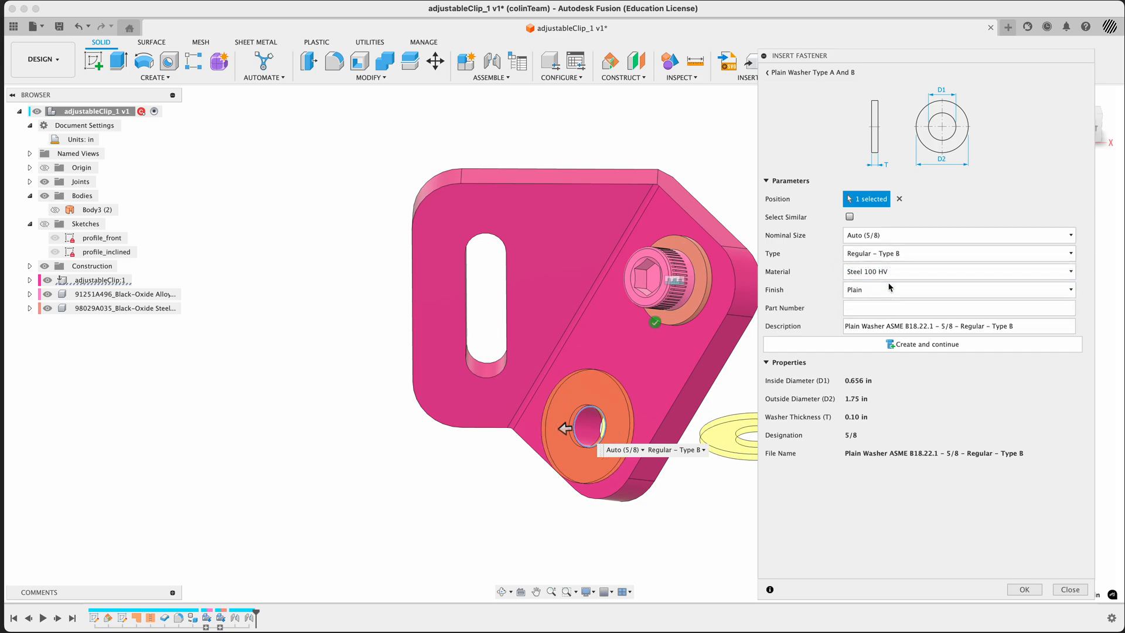
left_click(891, 256)
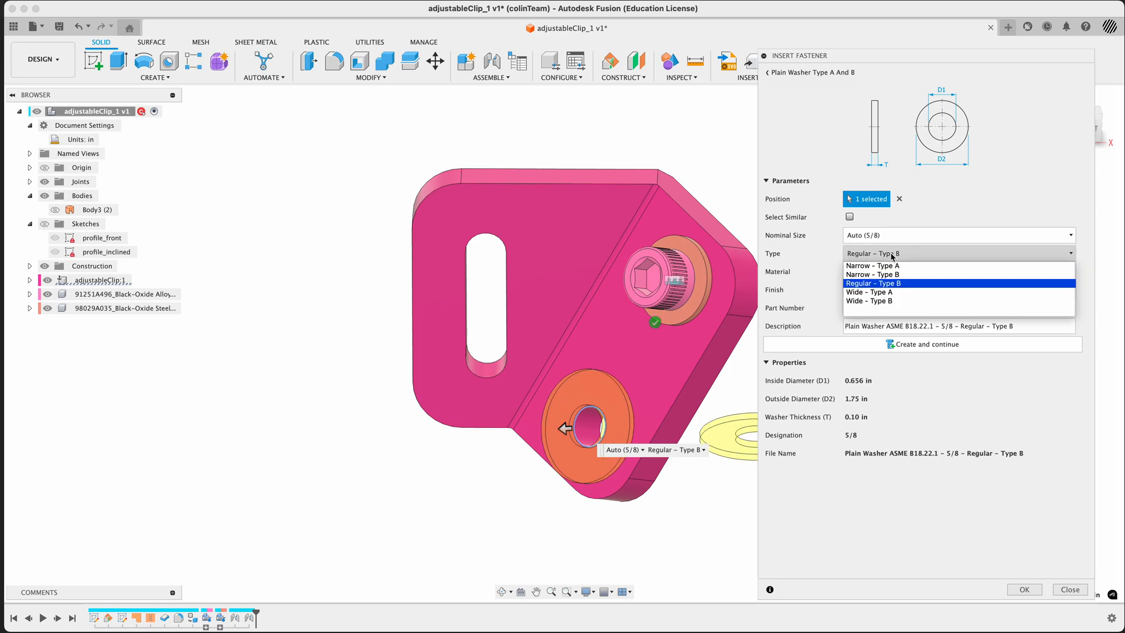
left_click(893, 293)
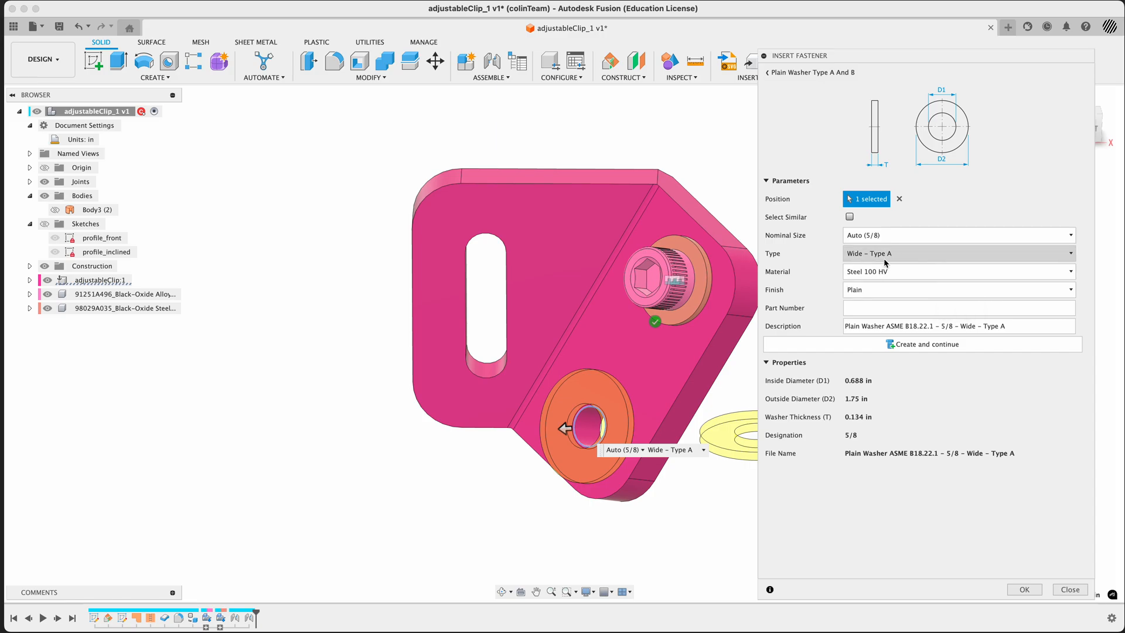
left_click(889, 255)
left_click(894, 301)
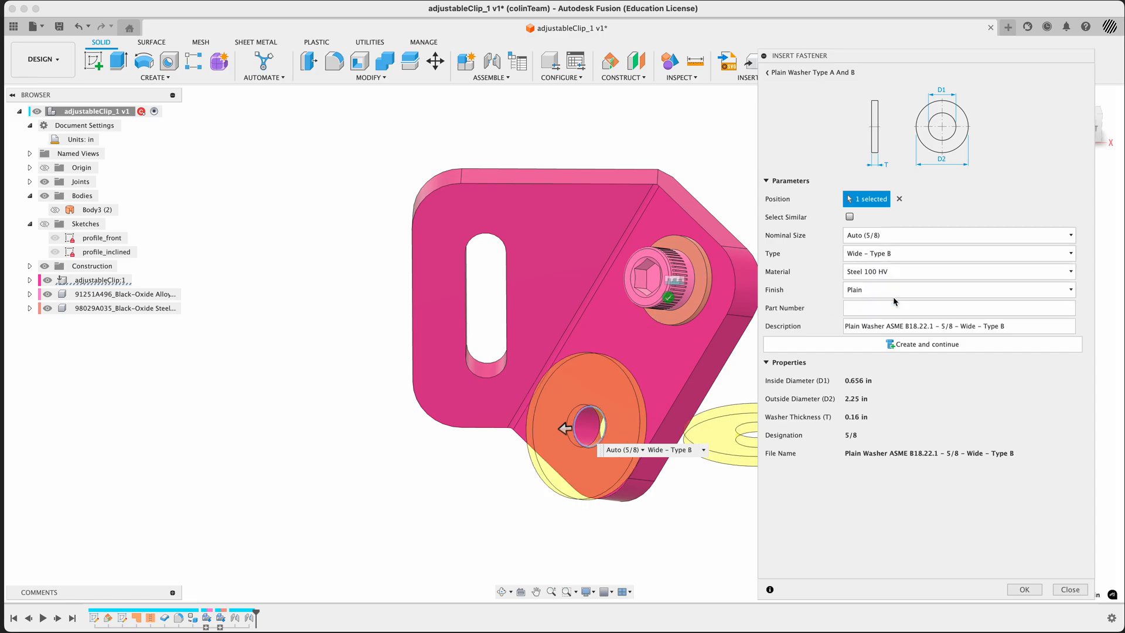
left_click(901, 255)
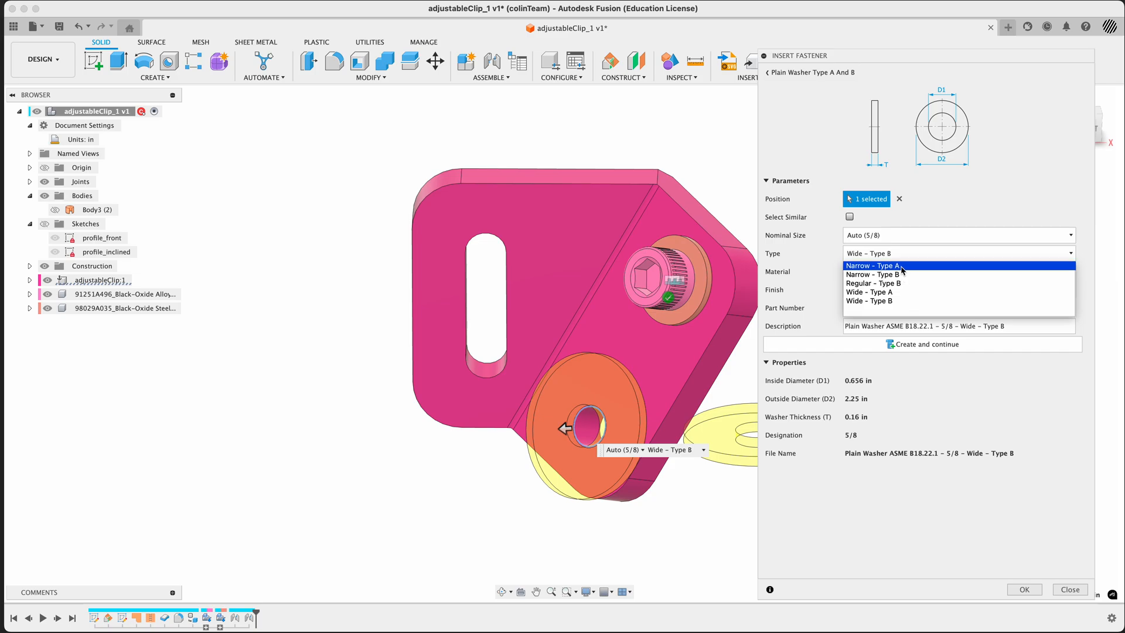
left_click(904, 269)
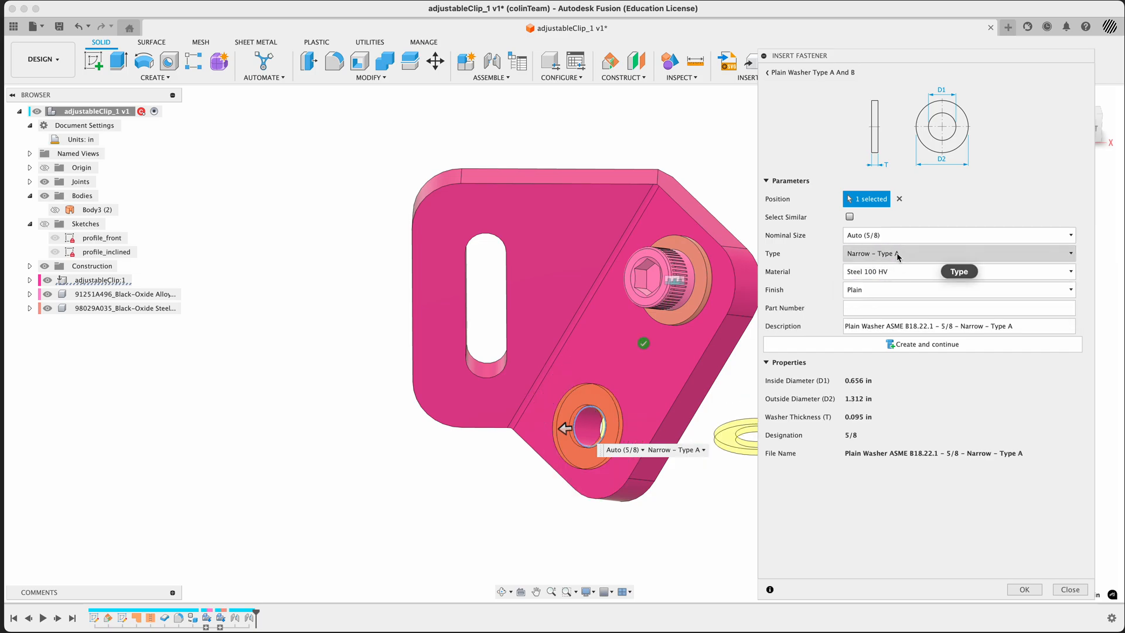
left_click(898, 256)
left_click(903, 275)
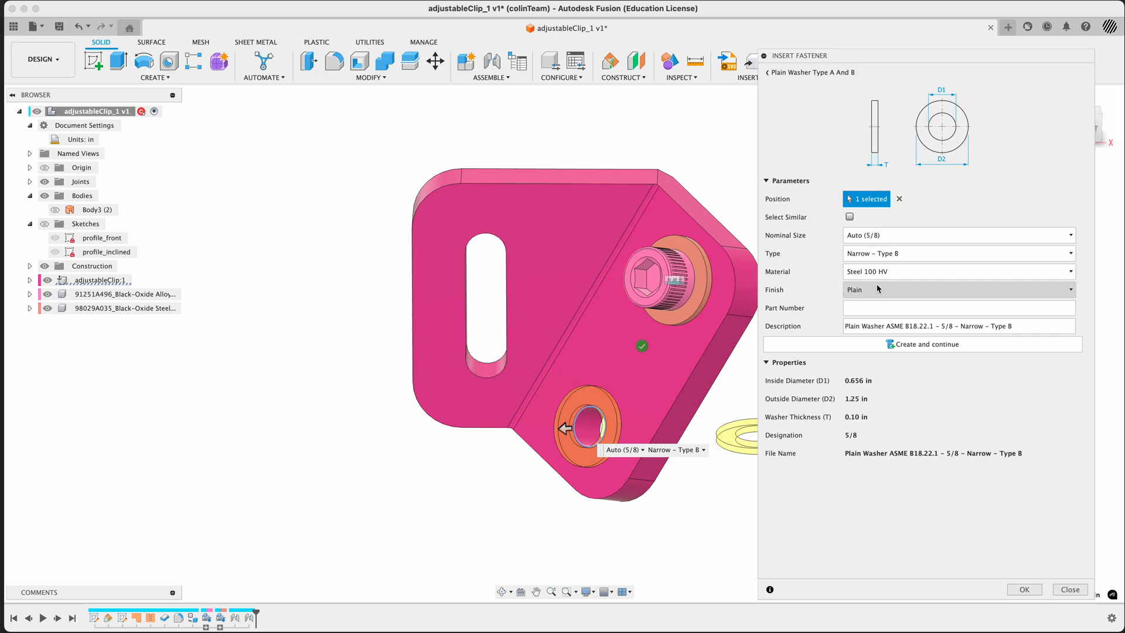
Set the washer type to Narrow - Type A and create it on the lower hole, keeping the Insert Fastener command active
left_click(902, 254)
left_click(903, 266)
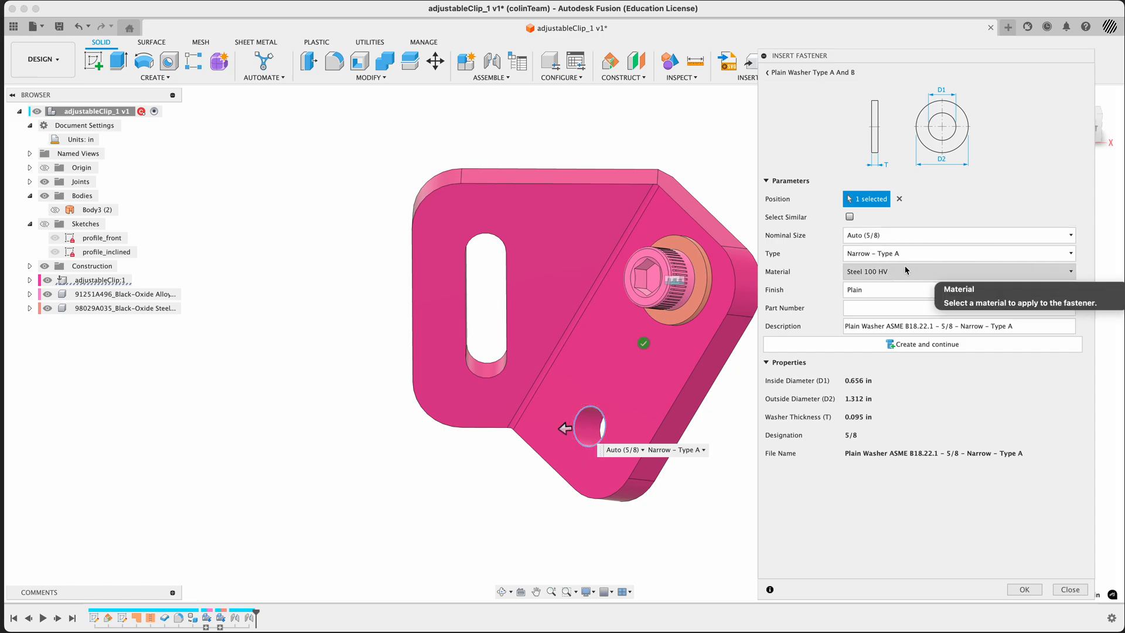
left_click_drag(751, 44, 1120, 617)
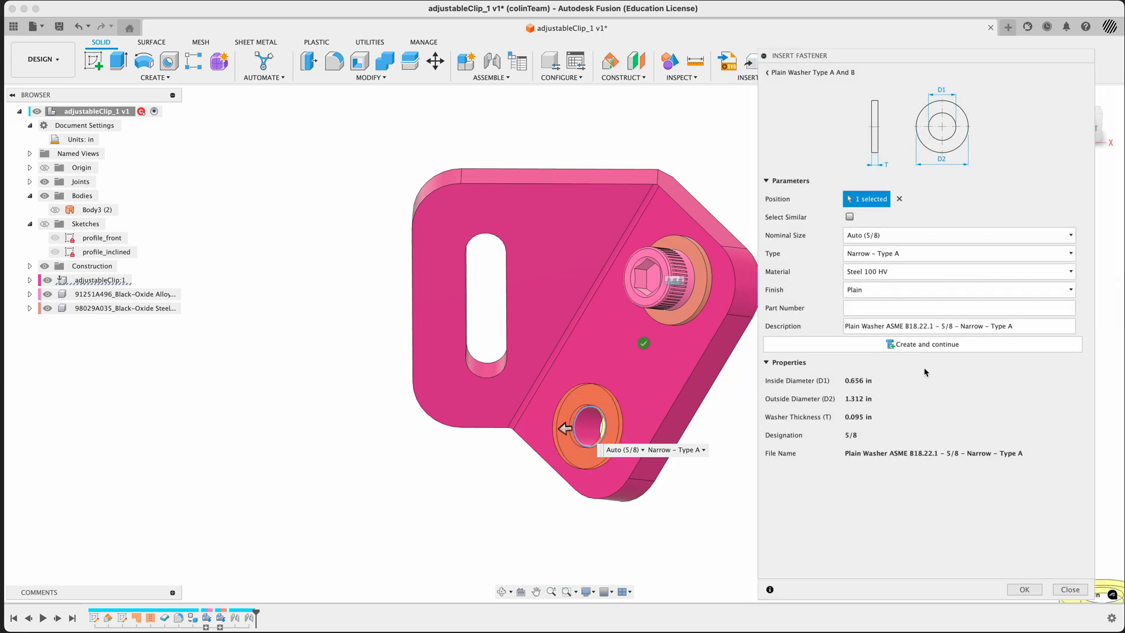
left_click(883, 348)
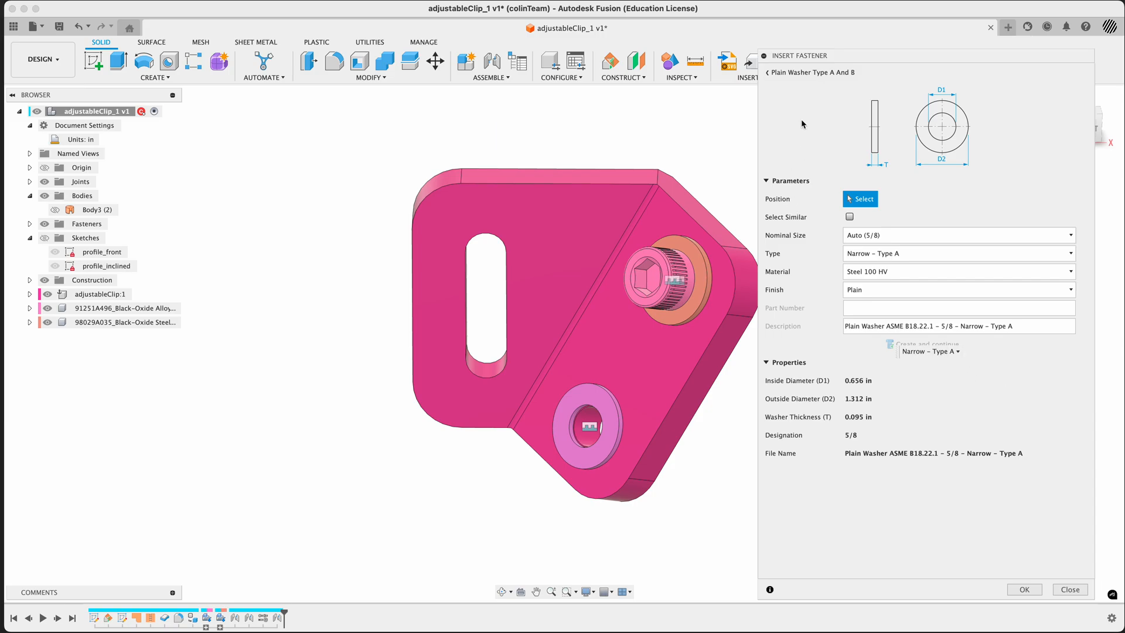
Choose the ASME Hex Socket Head Cap Screw from the socket head bolts and screws and look through its properties
left_click(774, 74)
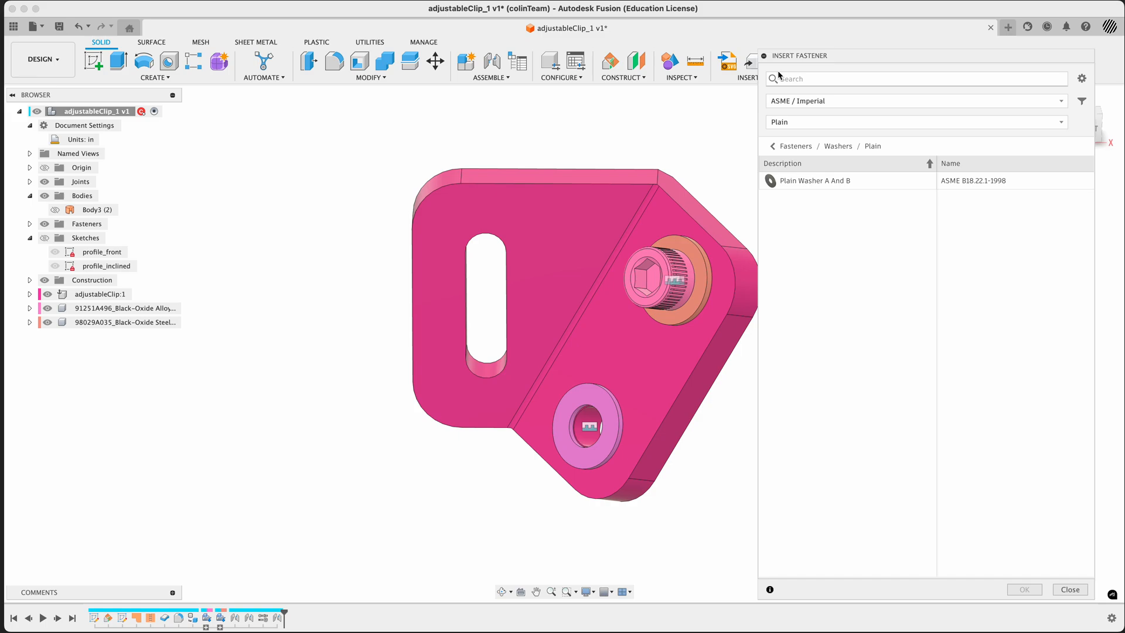
left_click(796, 147)
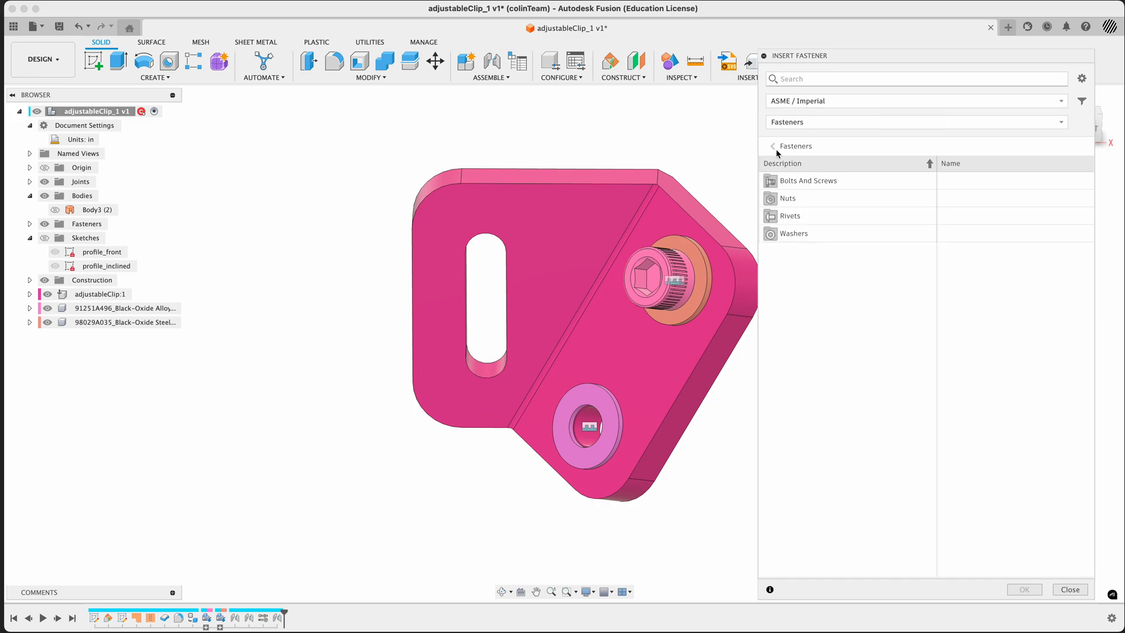
left_click(803, 181)
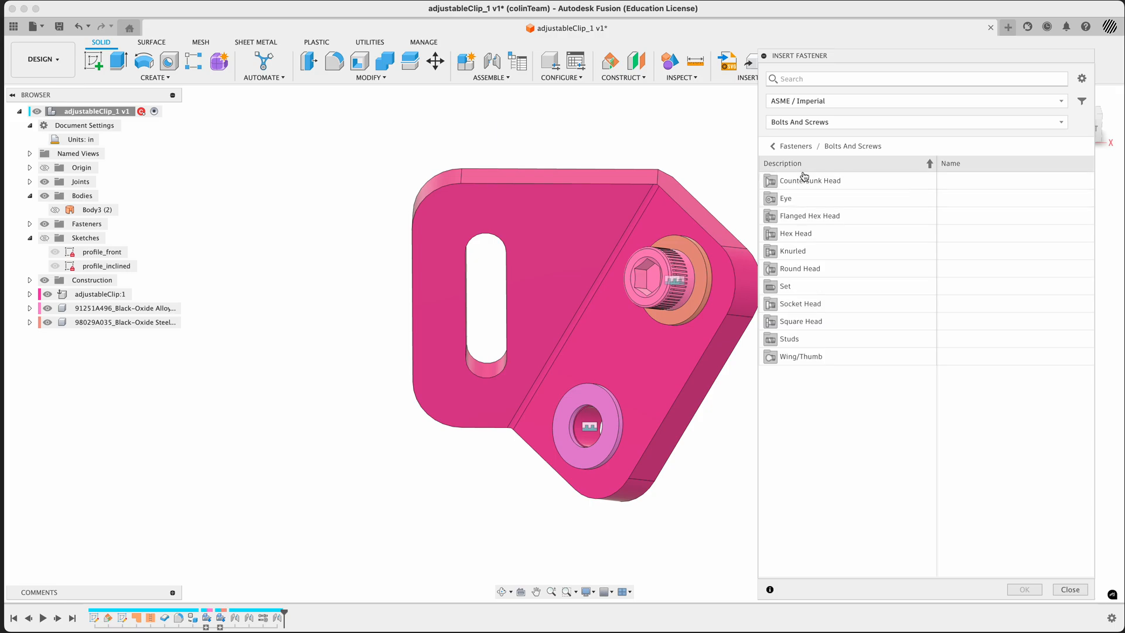
left_click(794, 304)
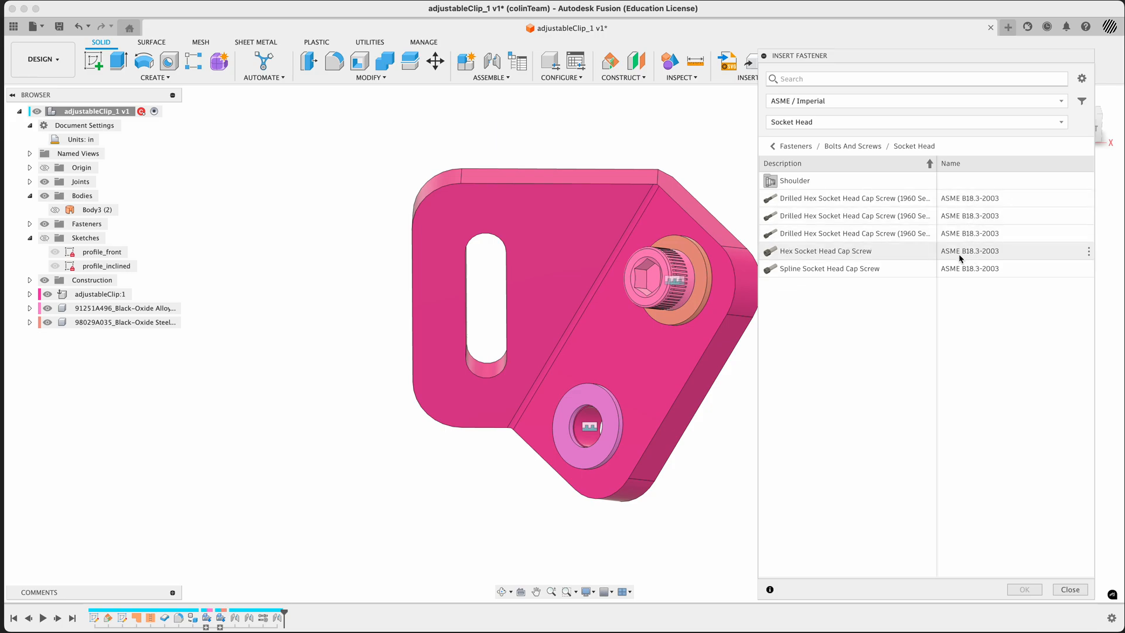
left_click(807, 252)
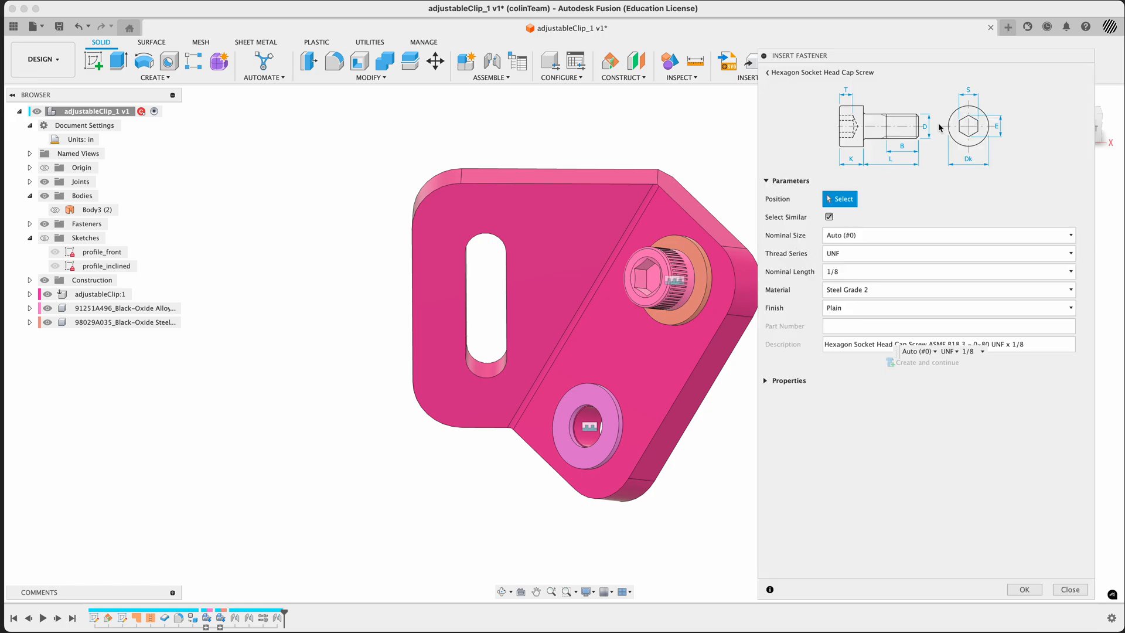
left_click(766, 381)
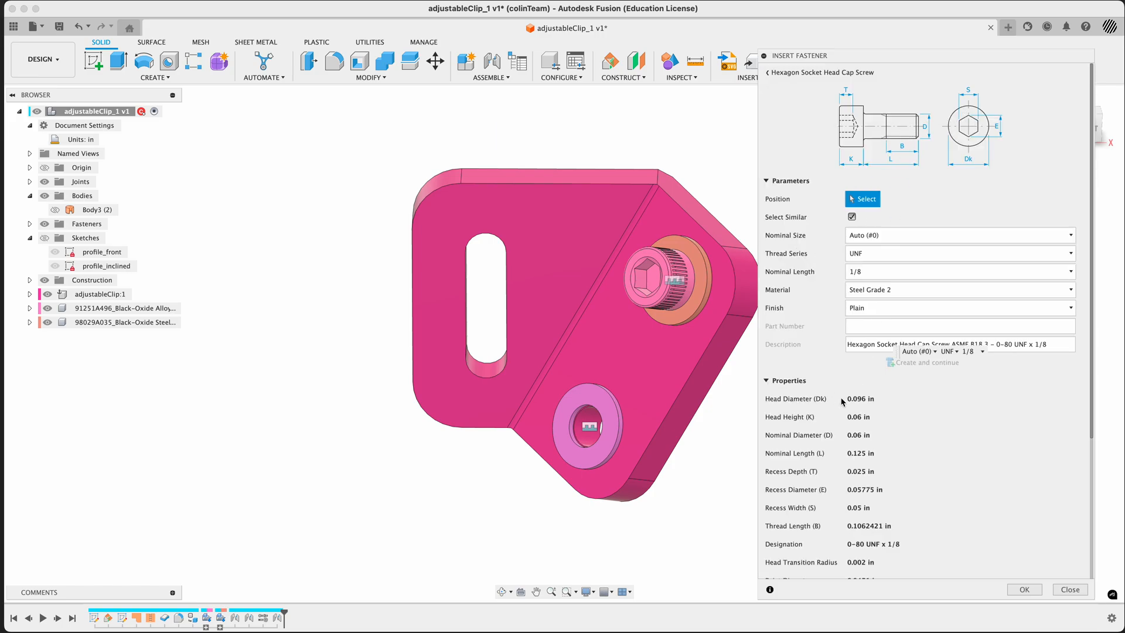
scroll(872, 463, "down", 5)
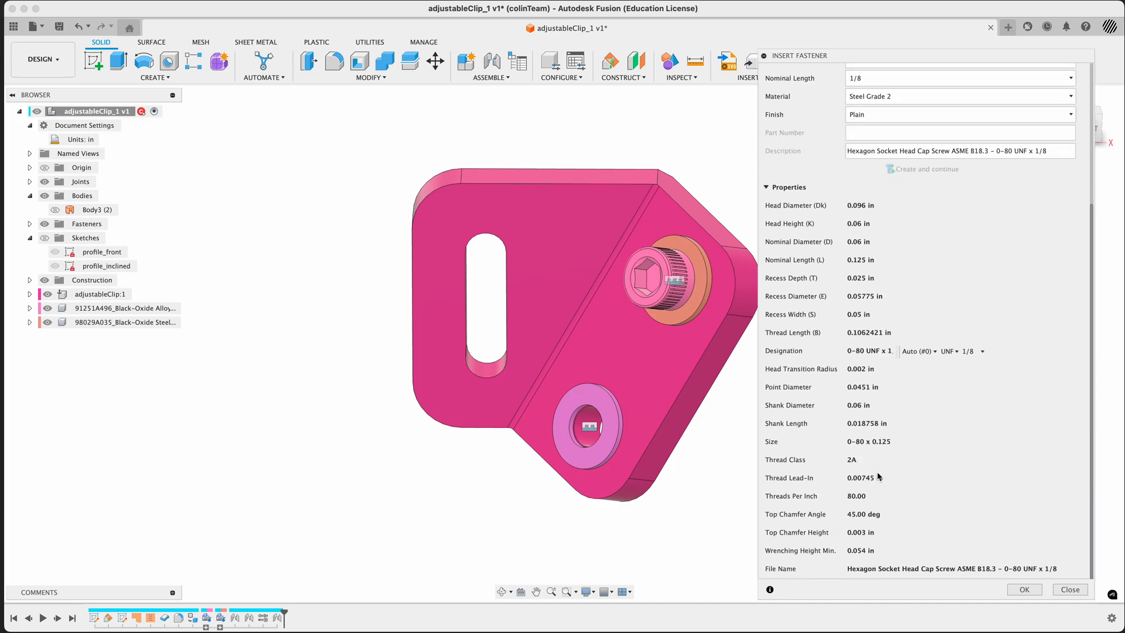
Position the hex socket head cap screw on the lower hole's washer and extend its nominal length to 1 1/4
scroll(878, 477, "up", 5)
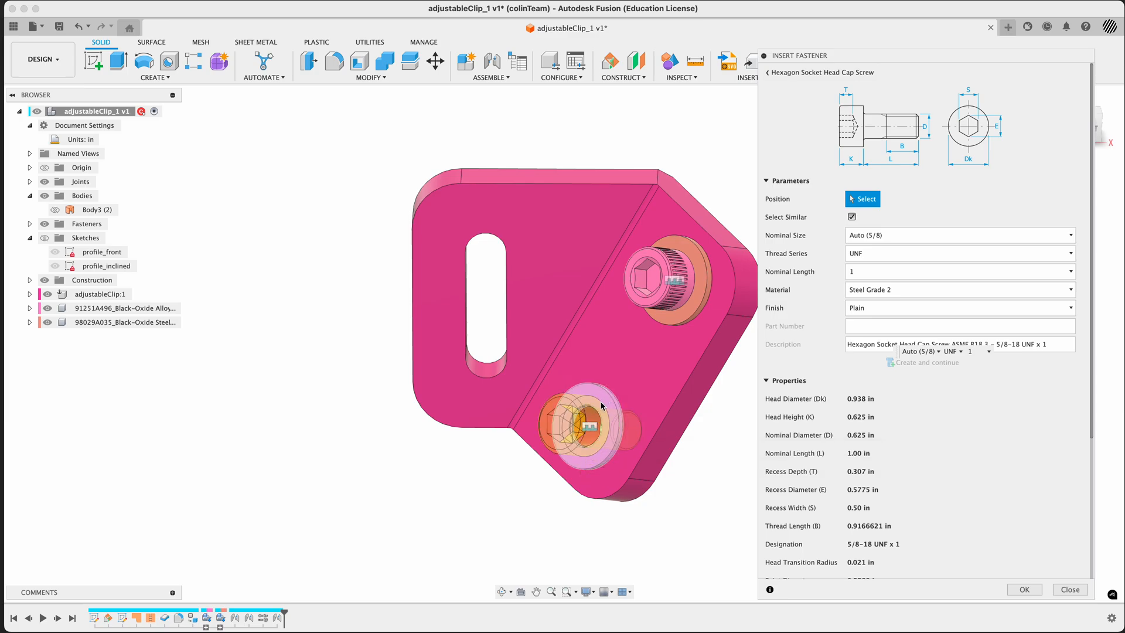
left_click(561, 423)
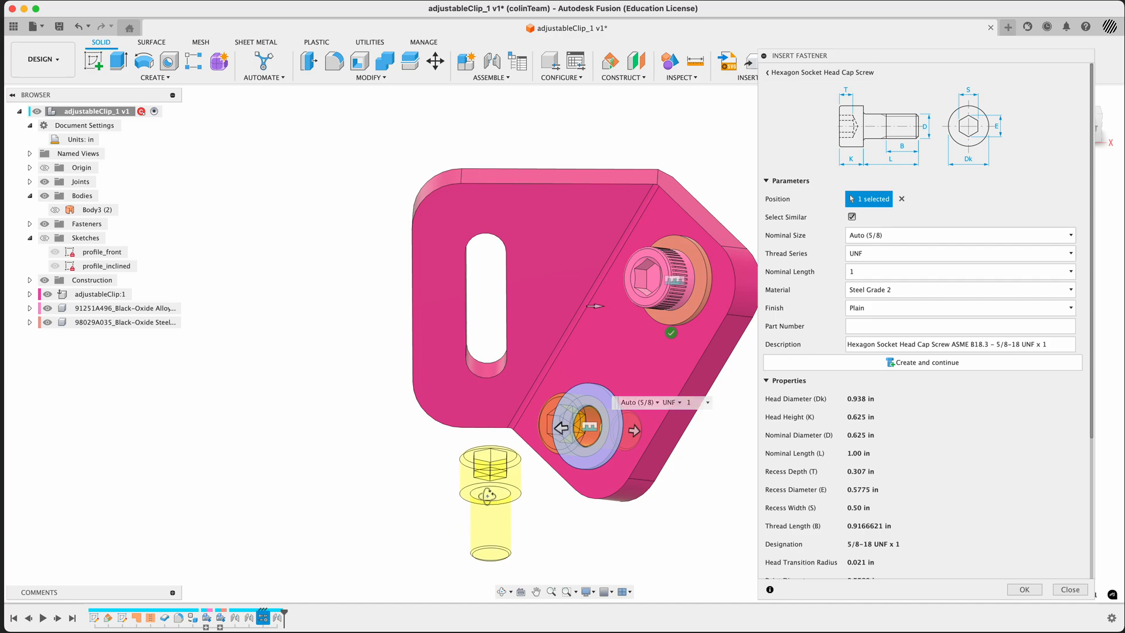
middle_click_drag(454, 475, 490, 469, "shift")
scroll(641, 450, "up", 5)
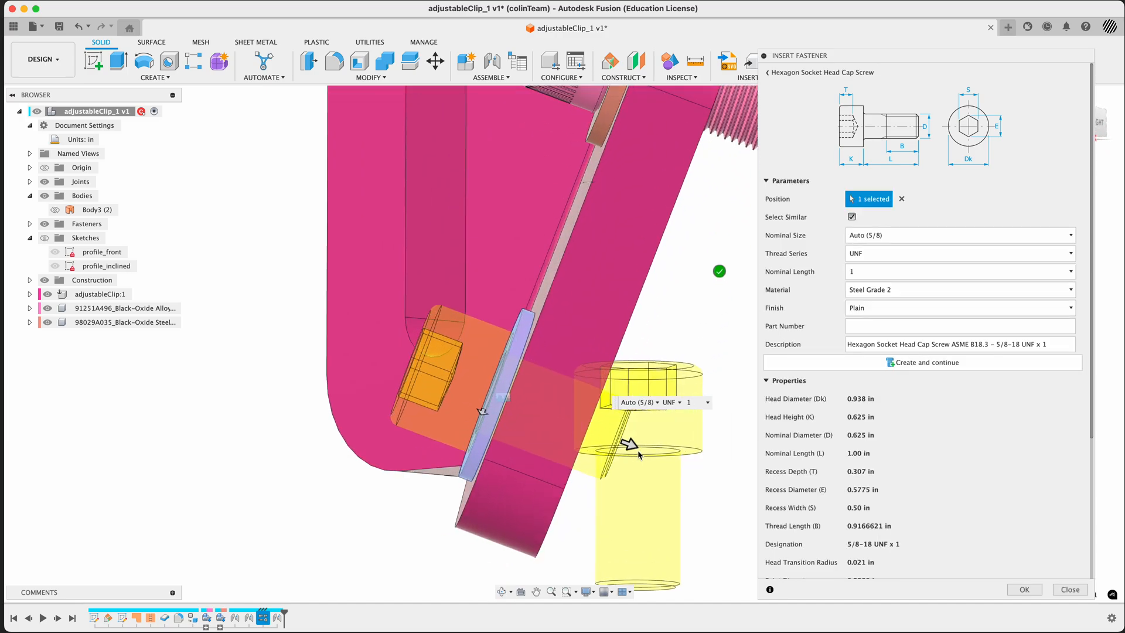
scroll(638, 456, "down", 4)
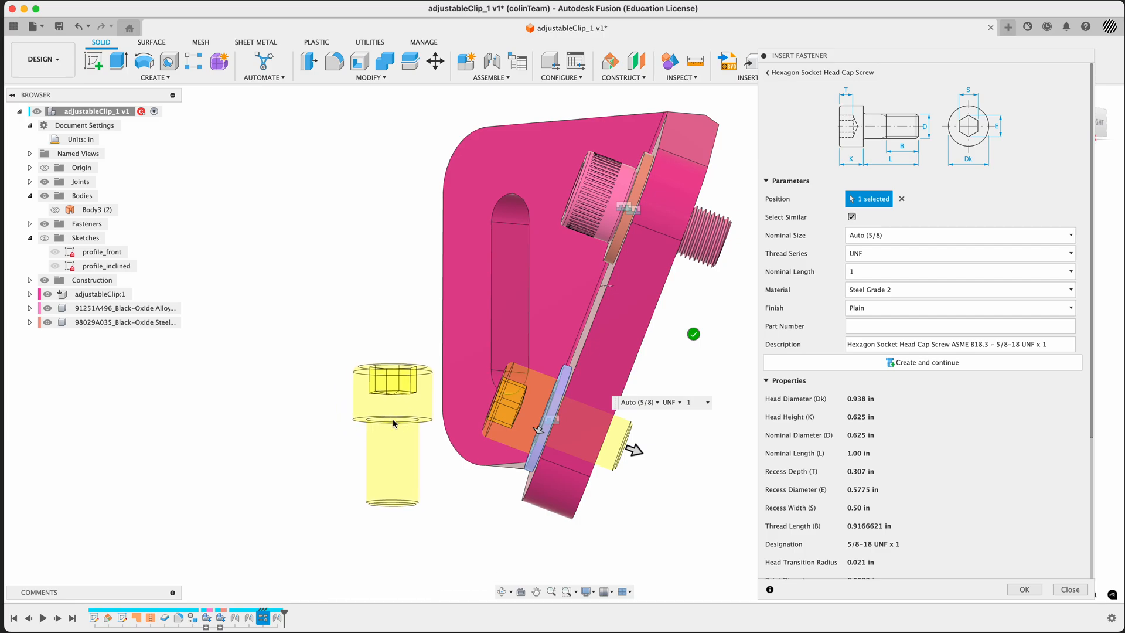
middle_click_drag(720, 382, 685, 444, "shift")
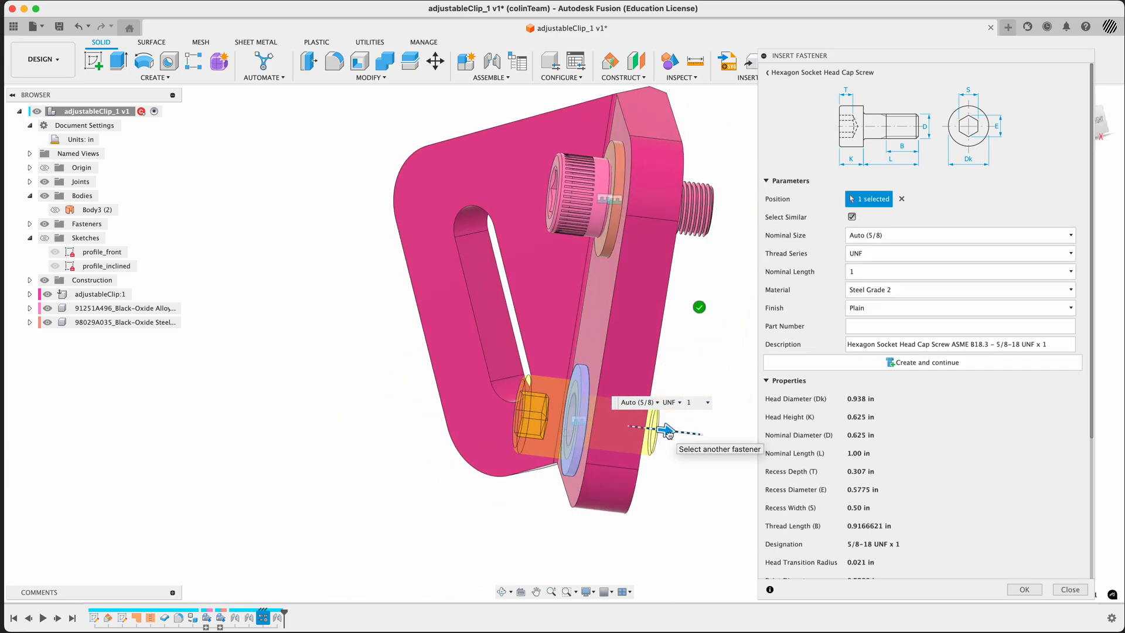
mouse_move(669, 432)
left_mouse_down()
mouse_move(712, 442)
mouse_move(687, 435)
left_mouse_up()
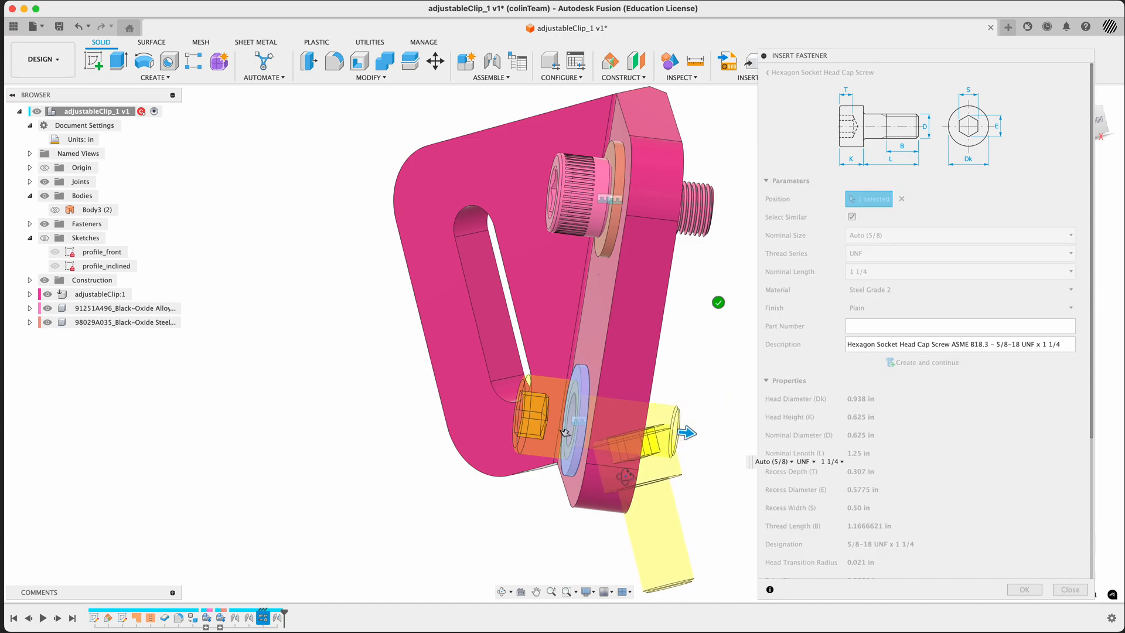
Try a nominal length of 1 1/2 for the screw, then return it to 1 1/4
middle_click_drag(647, 477, 646, 454, "shift")
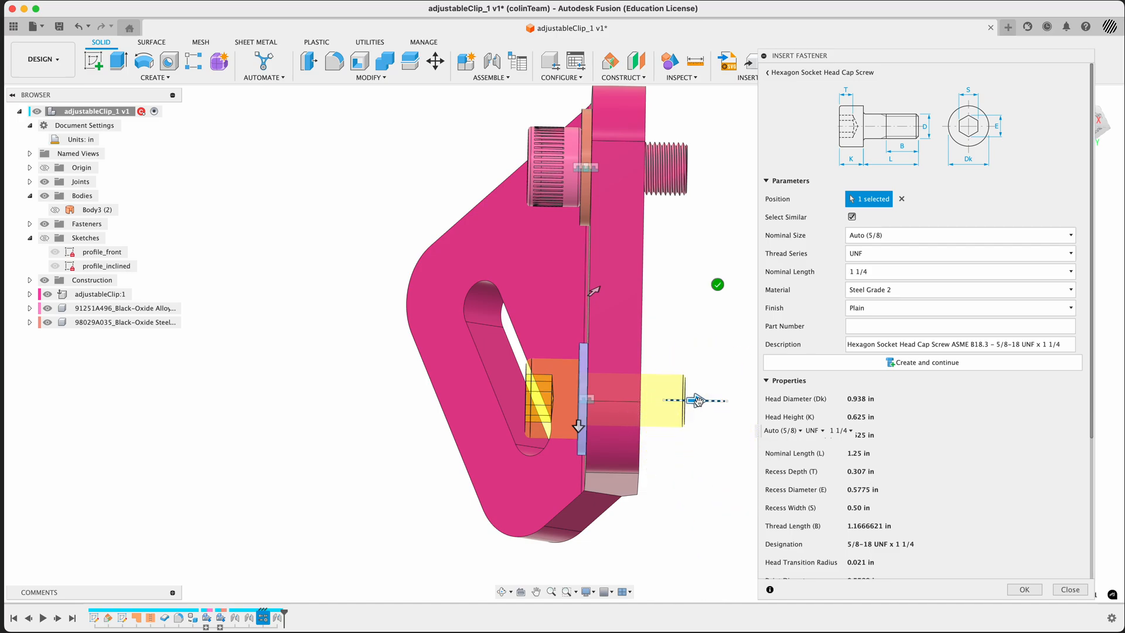
left_click_drag(696, 402, 716, 403)
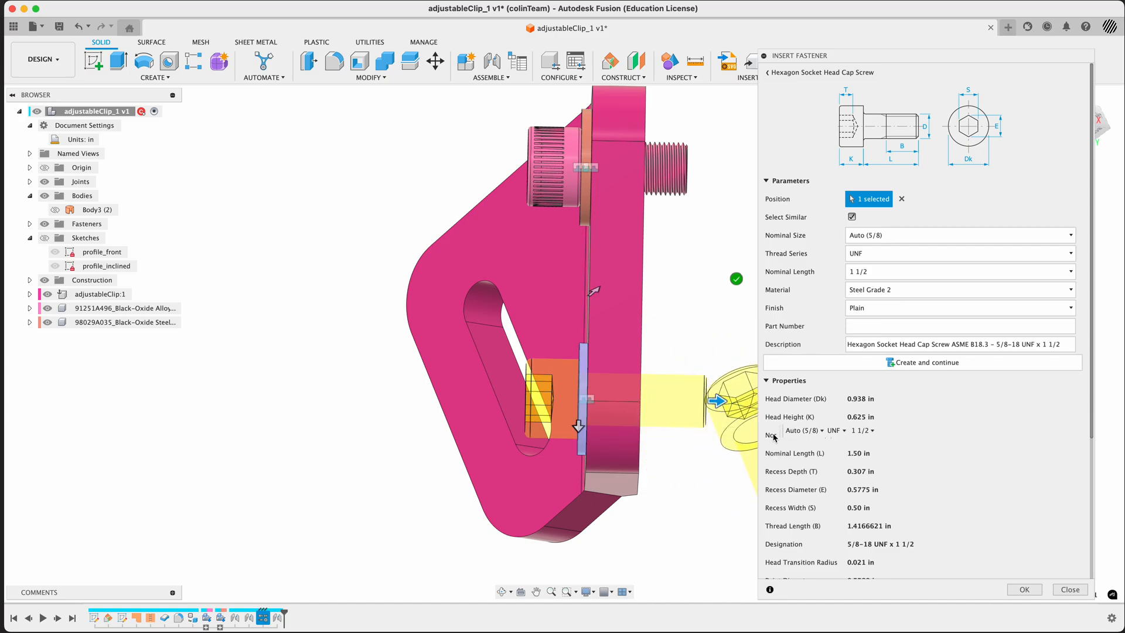
left_click_drag(783, 433, 284, 411)
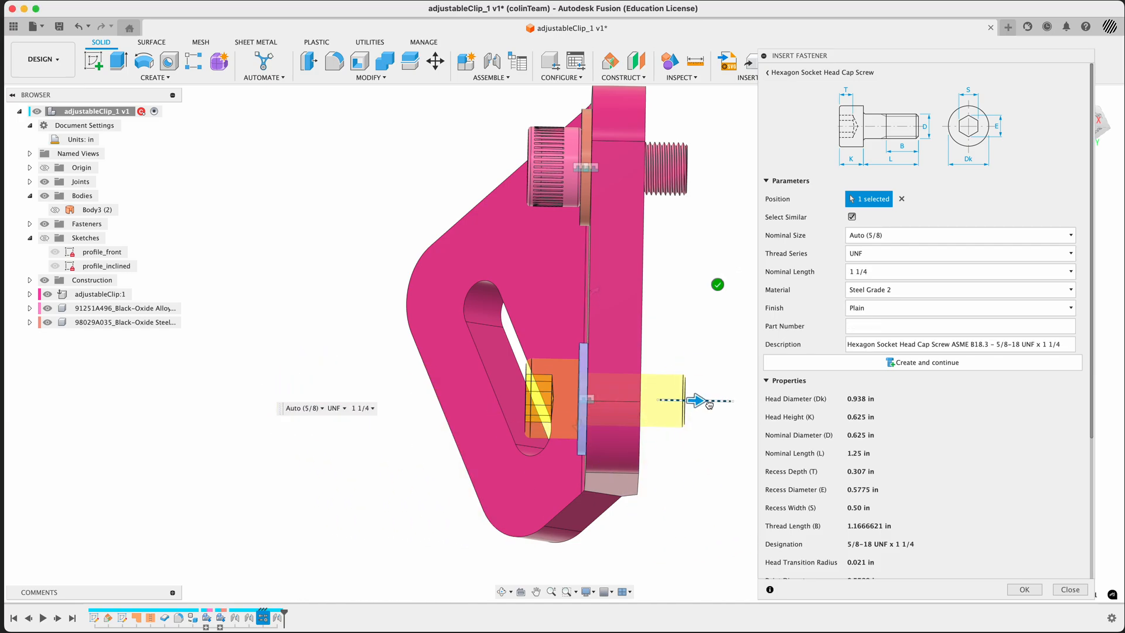
left_click_drag(716, 405, 704, 406)
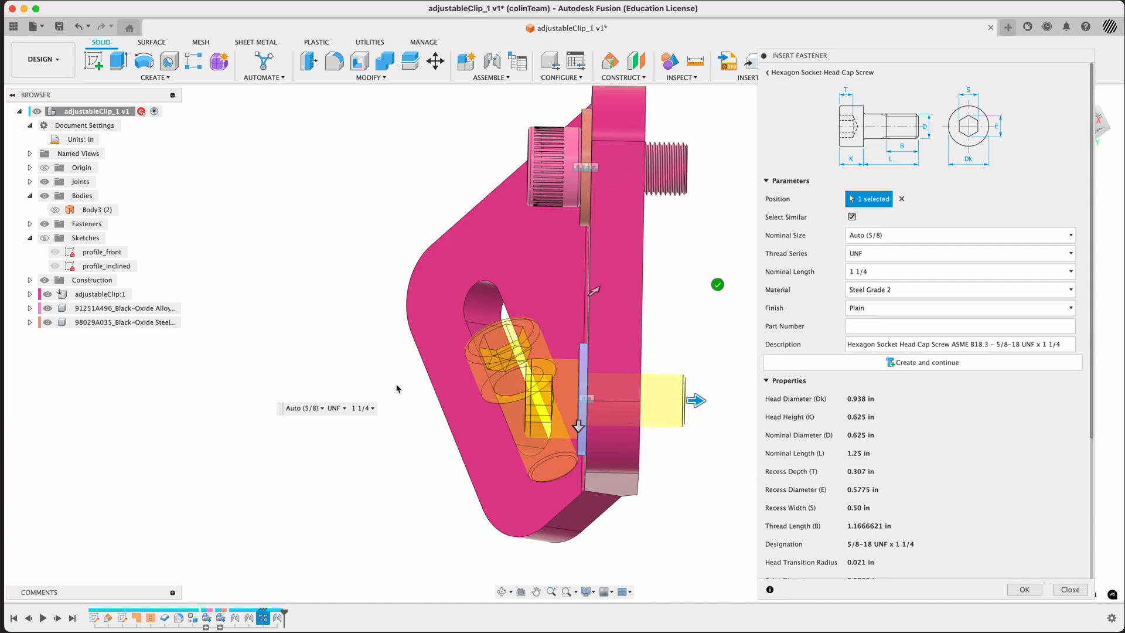
Switch the screw's thread series to UNC, then set it back to UNF
left_click(335, 408)
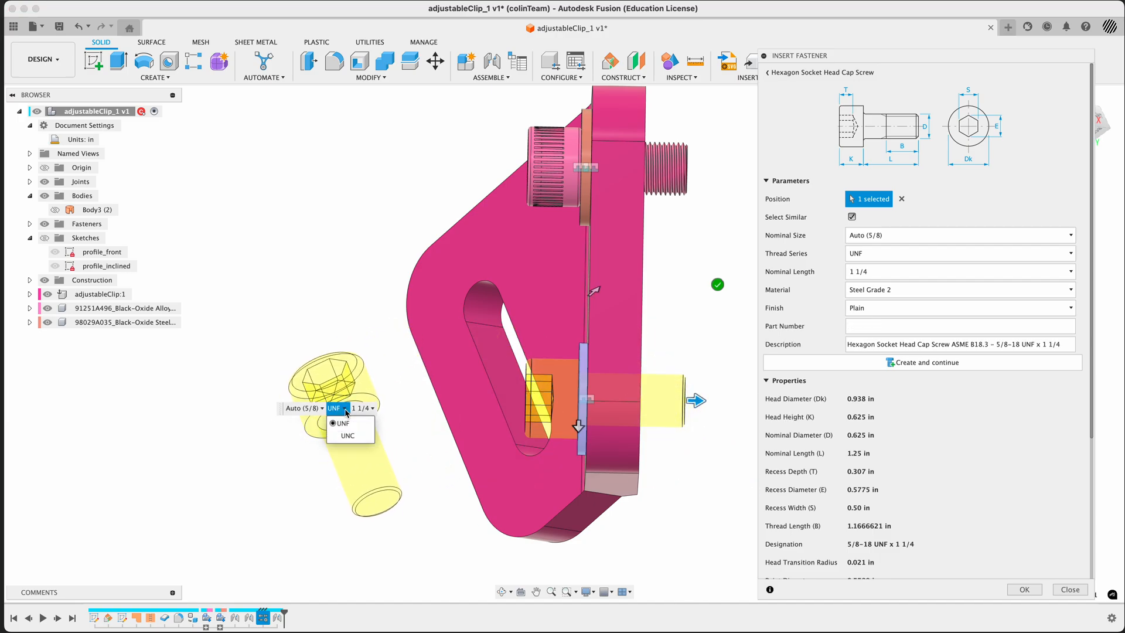
left_click(348, 437)
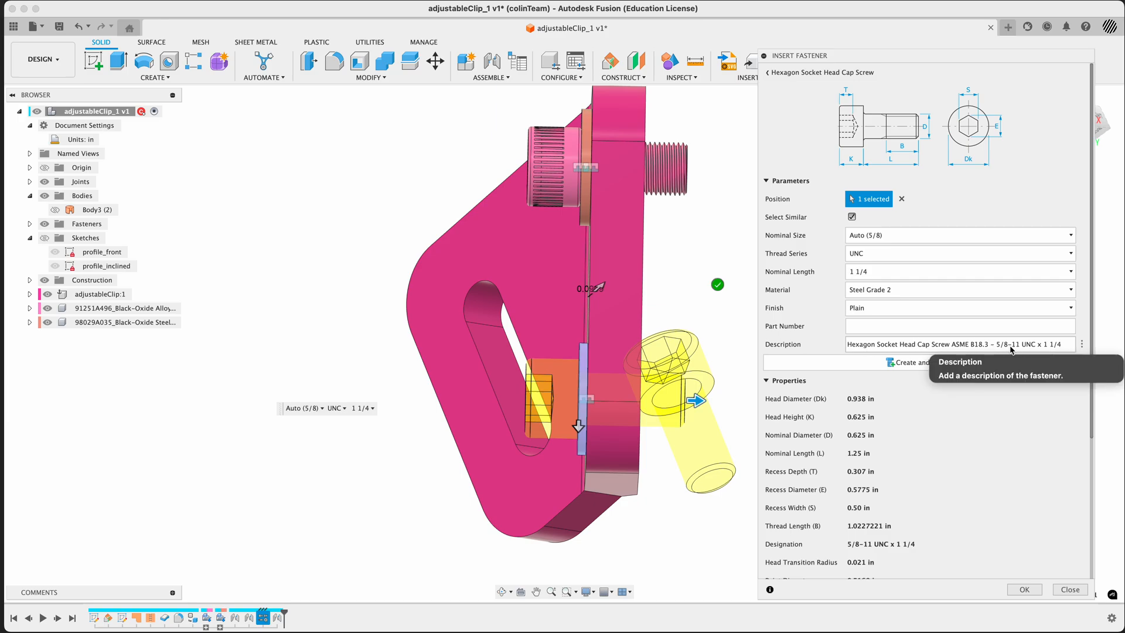
left_click(336, 407)
left_click(347, 423)
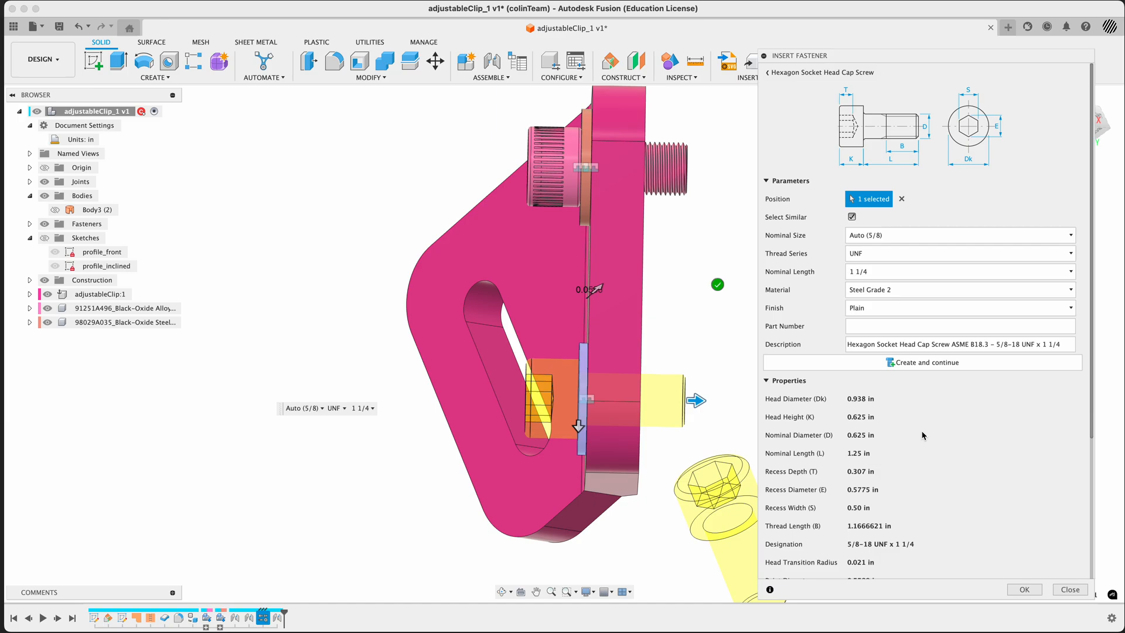
Create the 5/8 UNF x 1 1/4 cap screw on the lower washer and accept an unpositioned second copy at its initial position
middle_click_drag(364, 375, 423, 365, "shift")
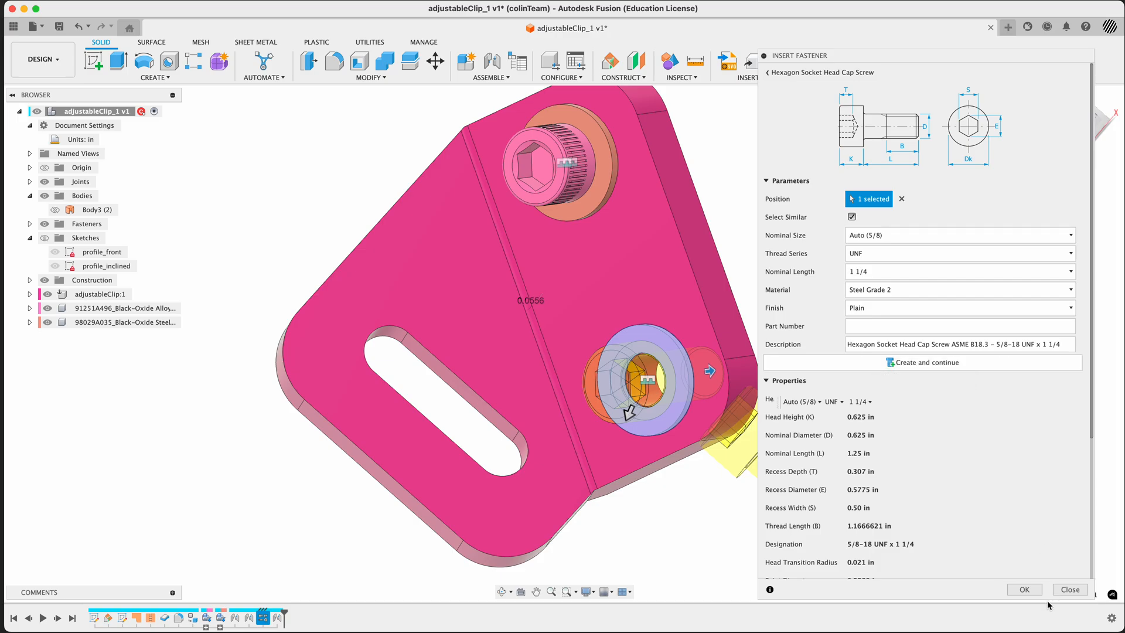
left_click(1027, 592)
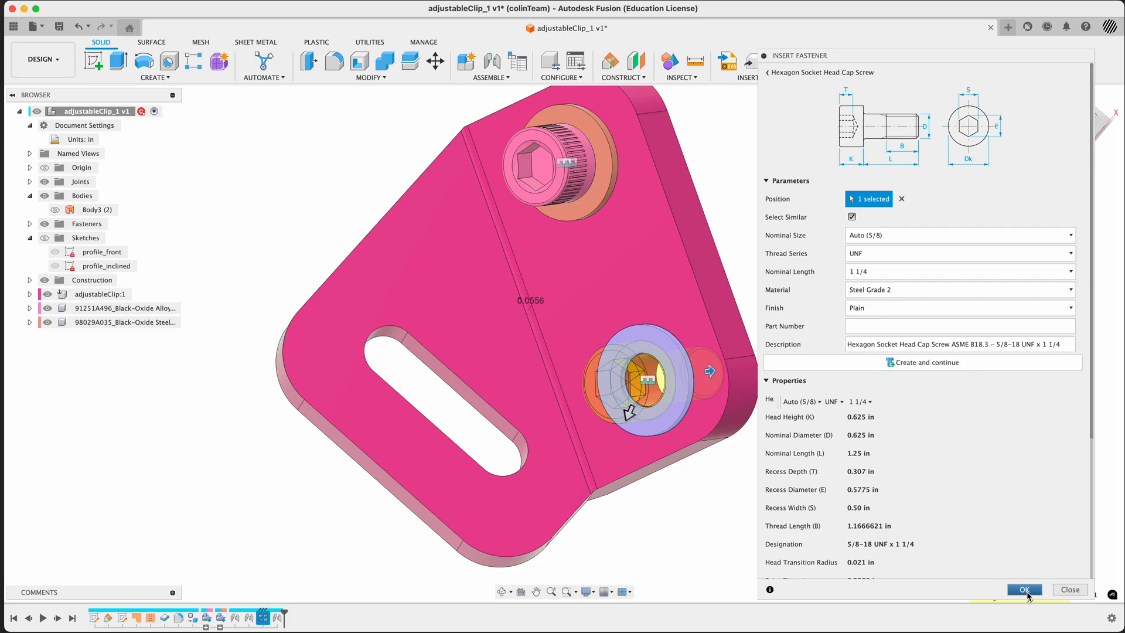
left_click(890, 364)
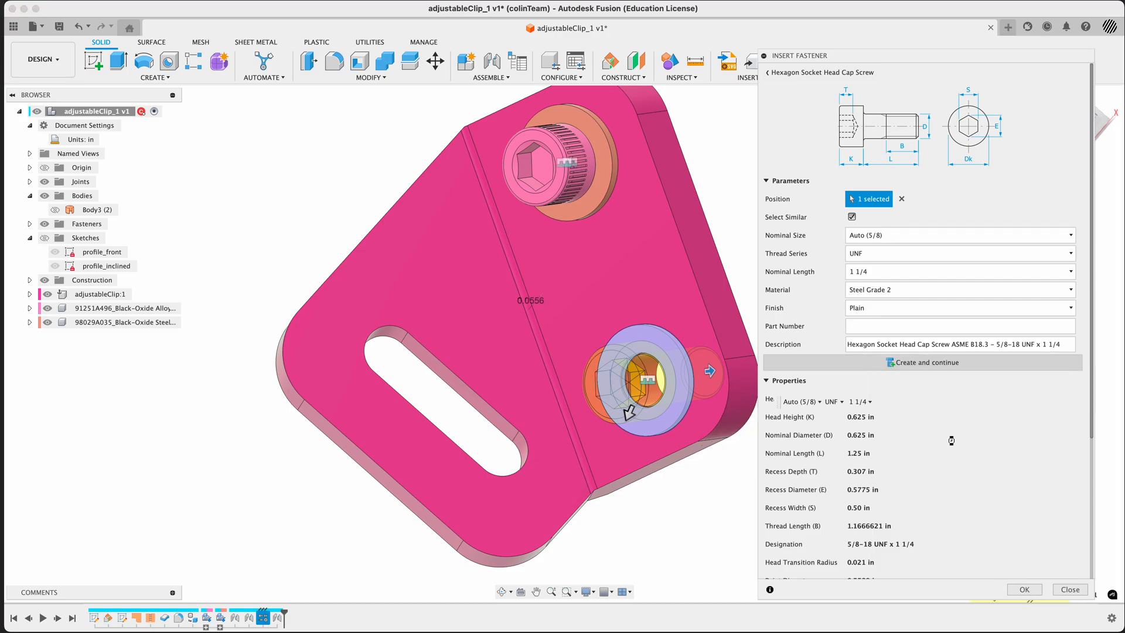
middle_click_drag(711, 465, 690, 509, "shift")
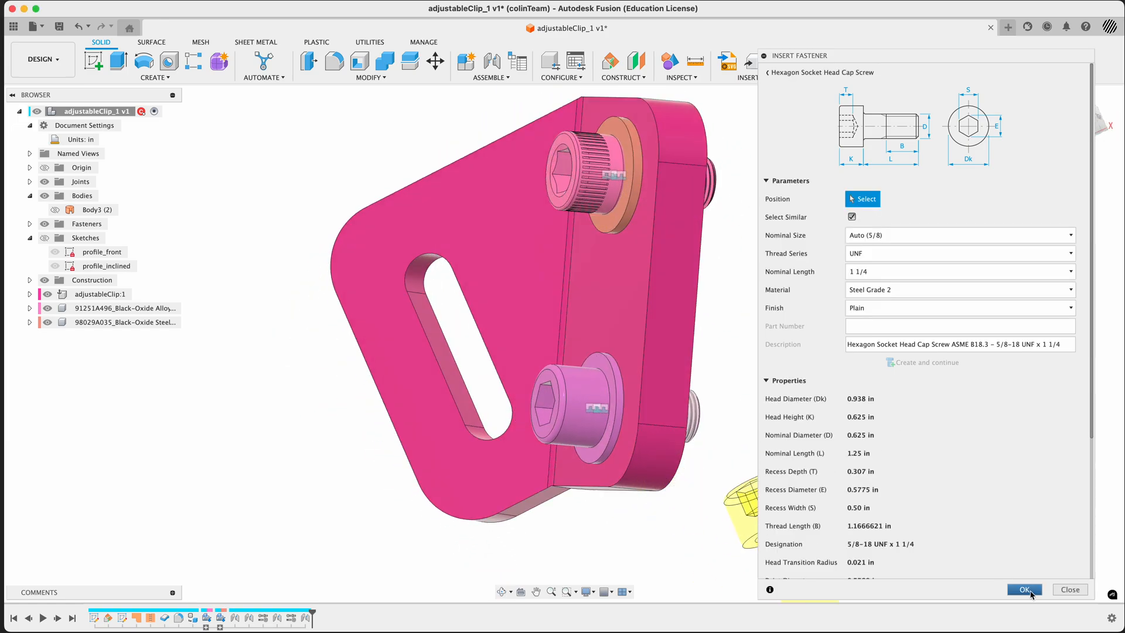
left_click(1032, 592)
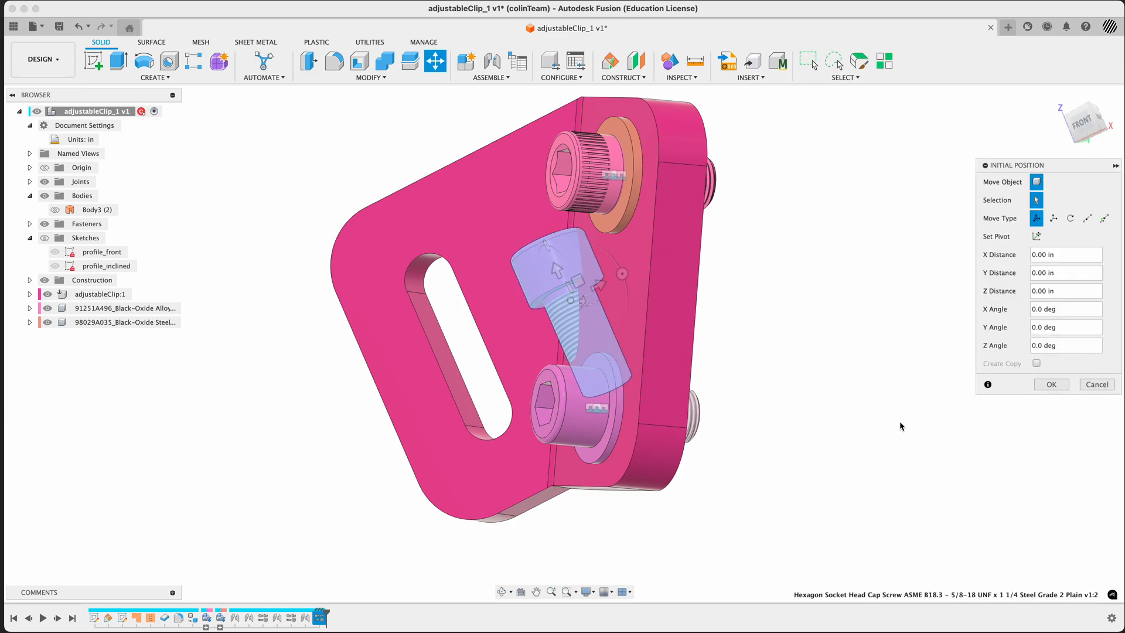
key("Return")
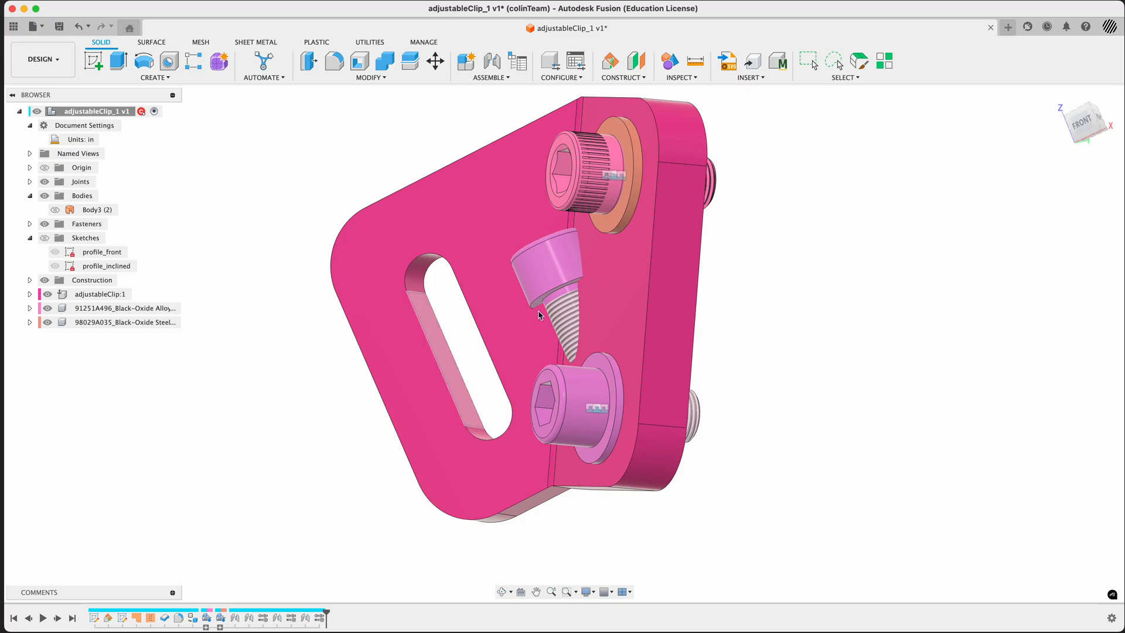
Delete the two newly inserted ASME cap screws
left_click(319, 620)
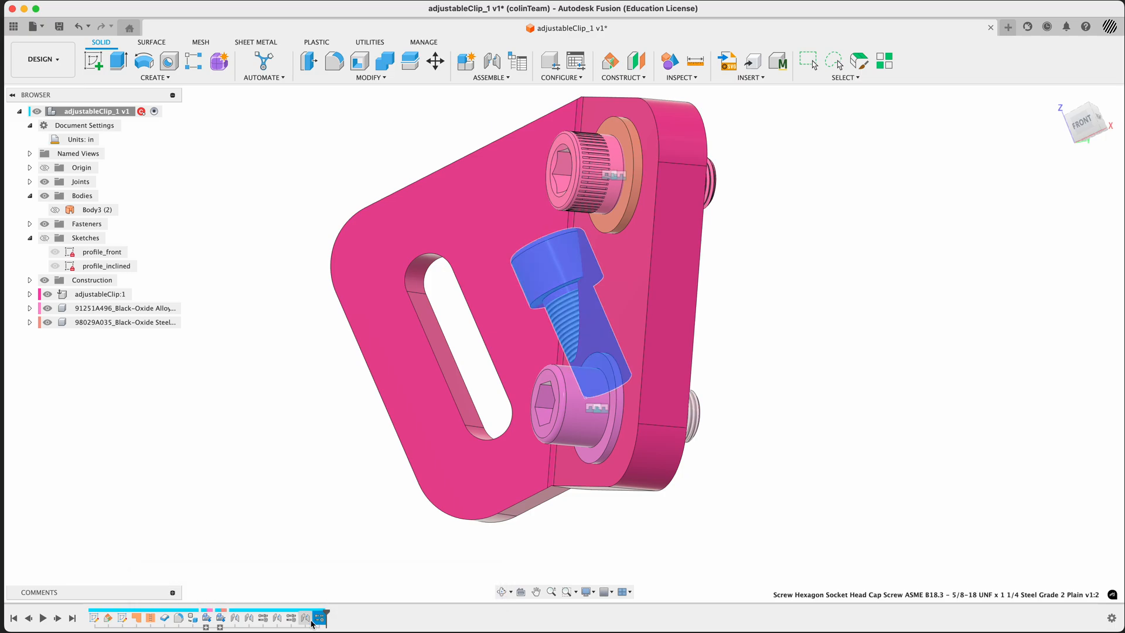
key("Delete")
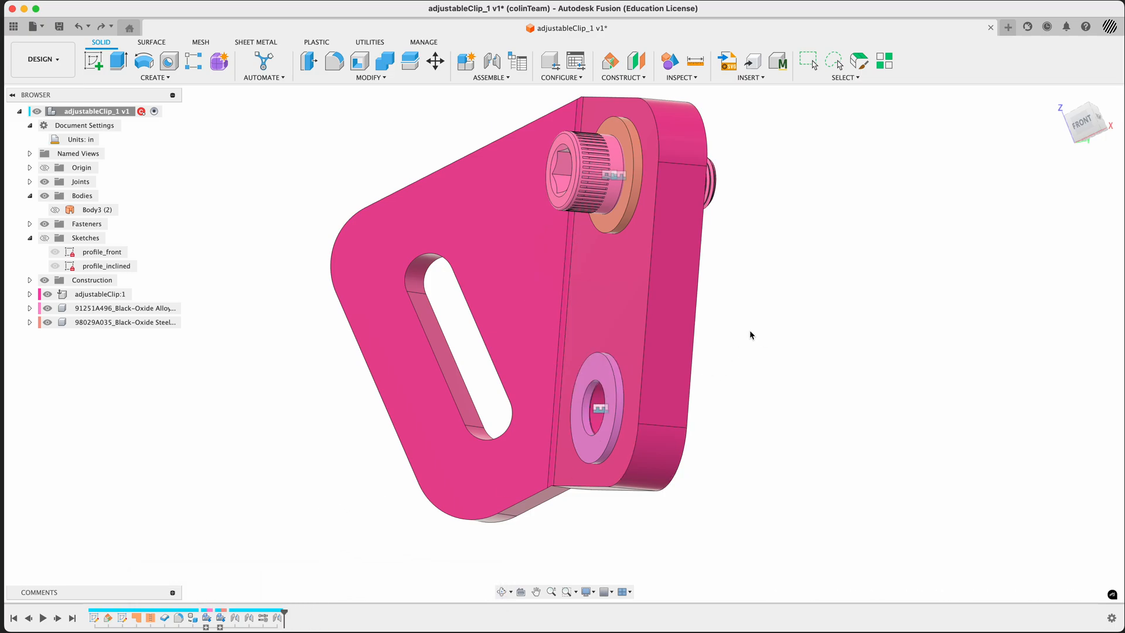
Restart Insert Fastener and choose the ASME Hex Socket Head Cap Screw from the socket head bolts and screws
middle_click_drag(750, 335, 779, 329, "shift")
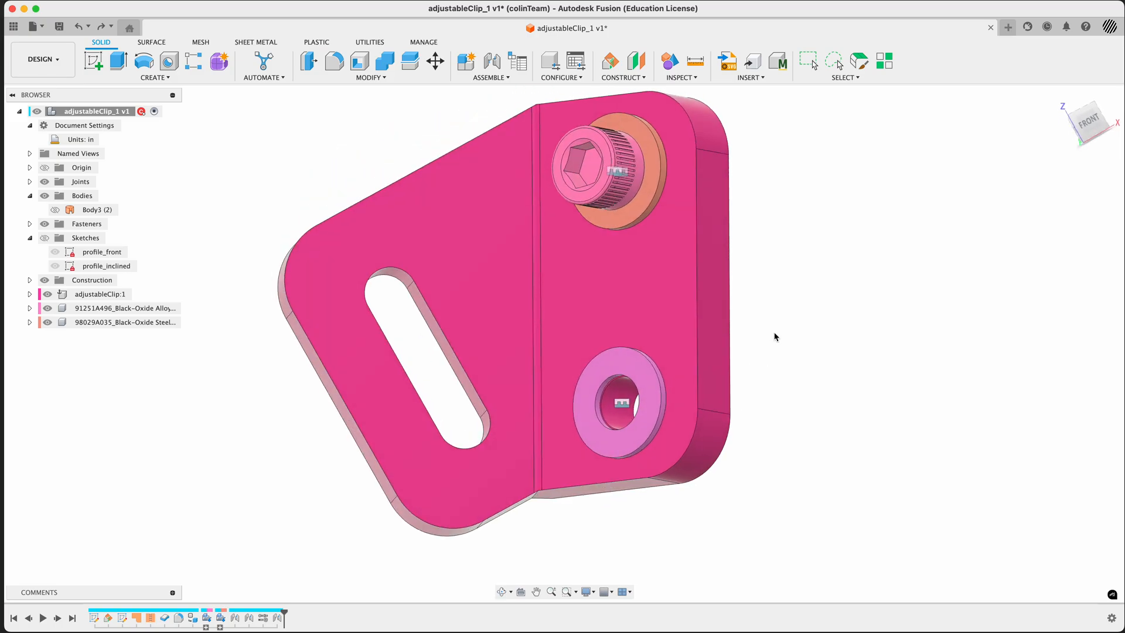
type("s")
type("fast")
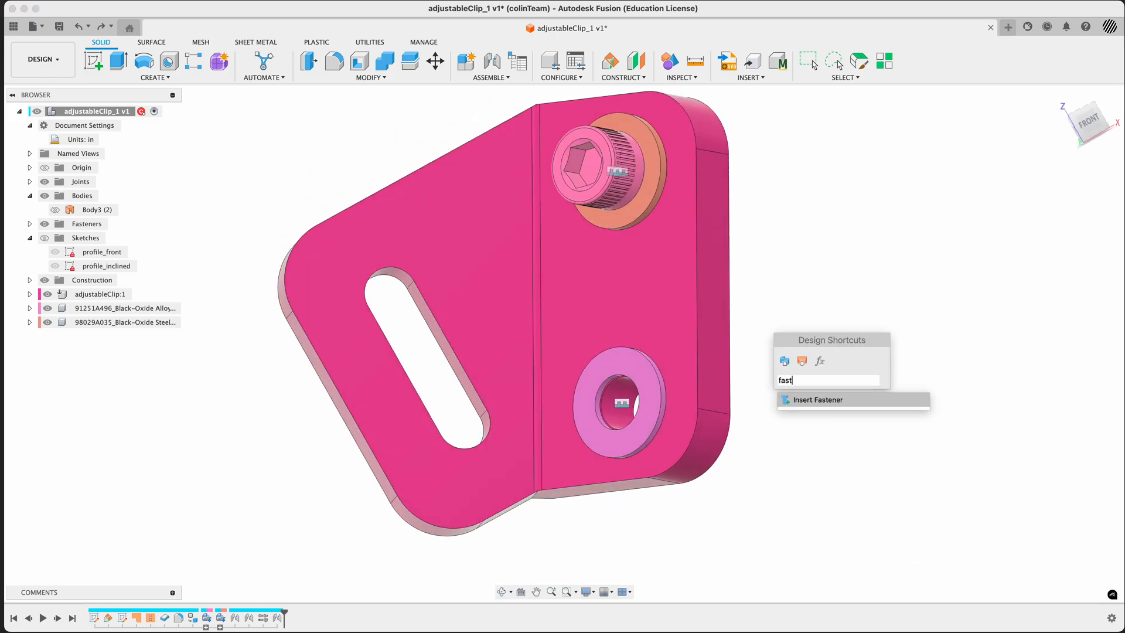
left_click(811, 400)
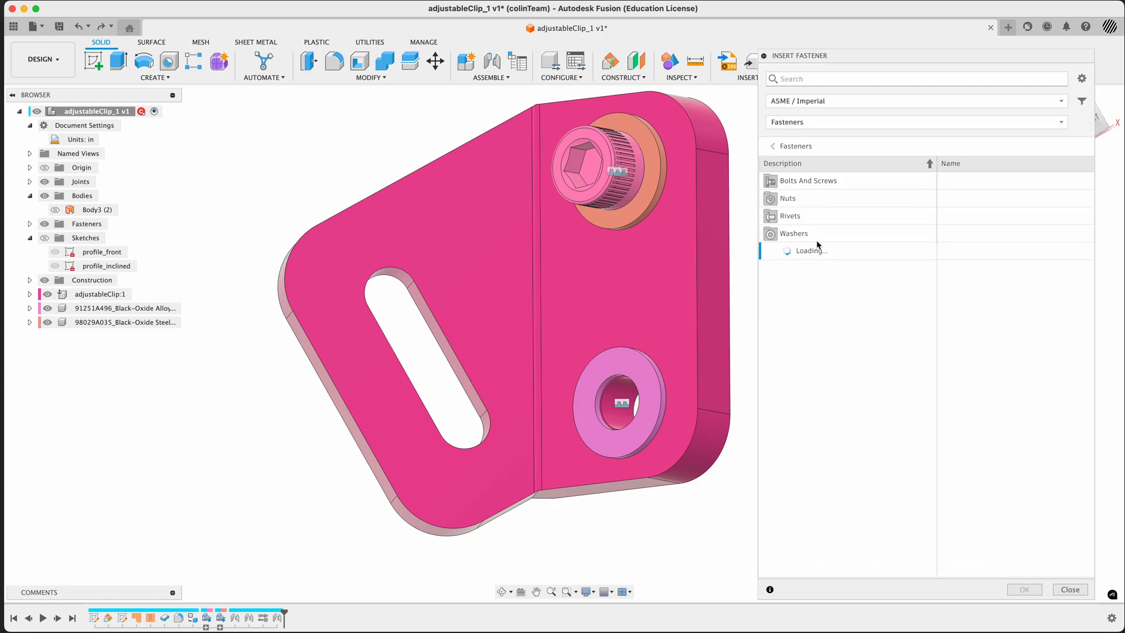
left_click(803, 181)
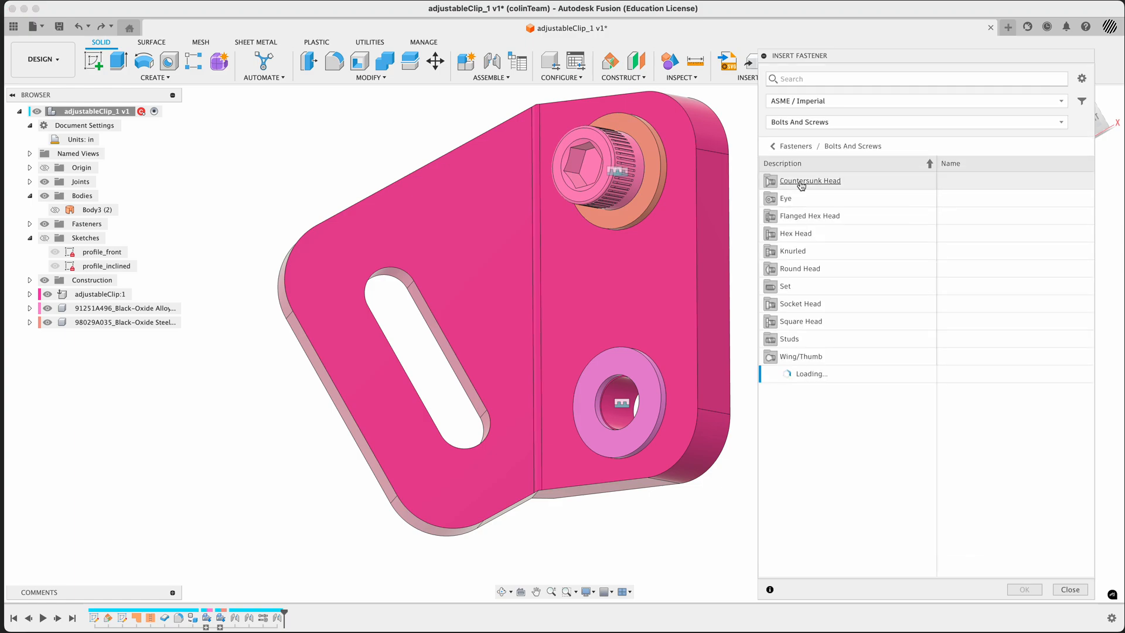
left_click(801, 305)
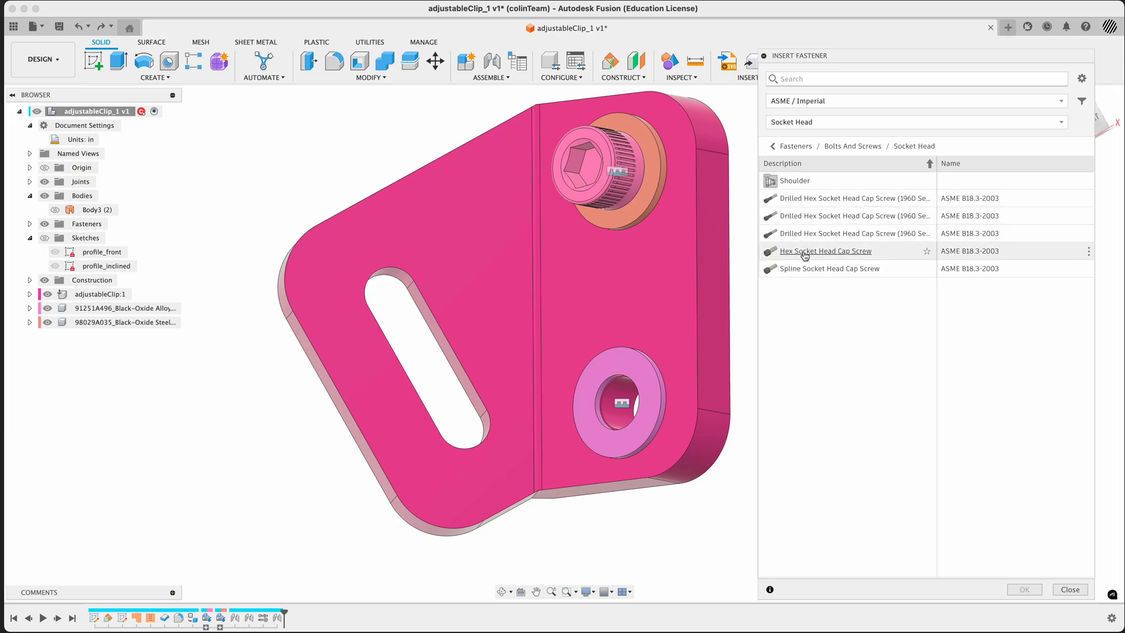
left_click(805, 253)
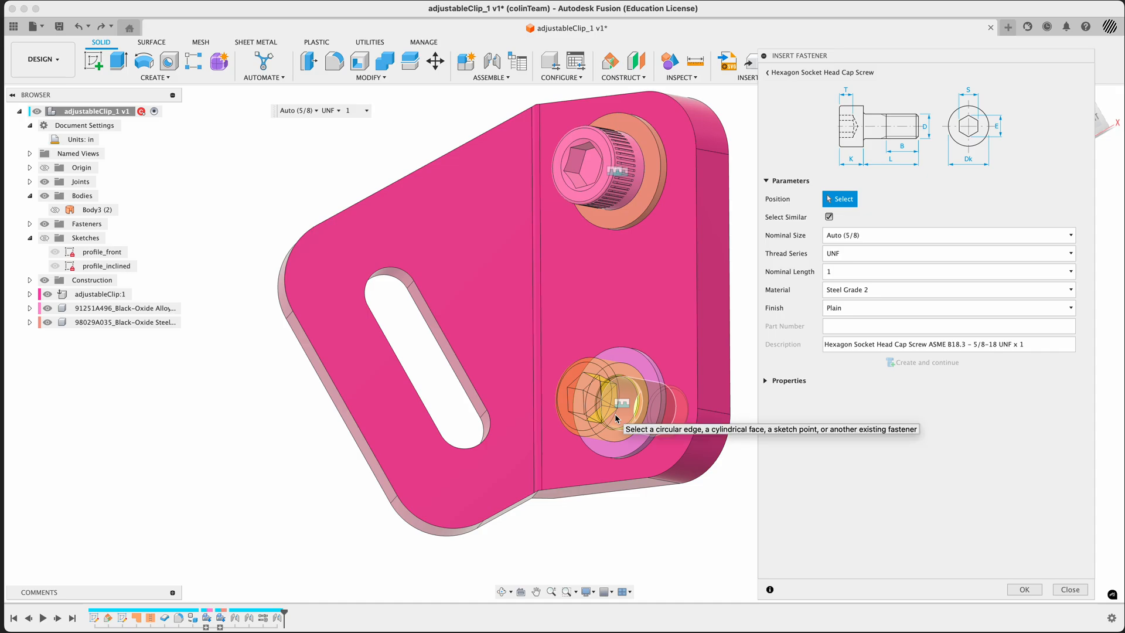
Position the cap screw on the lower washer, extend its nominal length to 1 1/4, and create it as a single fastener
left_click(631, 375)
mouse_move(691, 469)
middle_mouse_down("shift")
mouse_move(683, 484)
mouse_move(639, 464)
mouse_move(657, 445)
mouse_move(679, 463)
middle_mouse_up("shift")
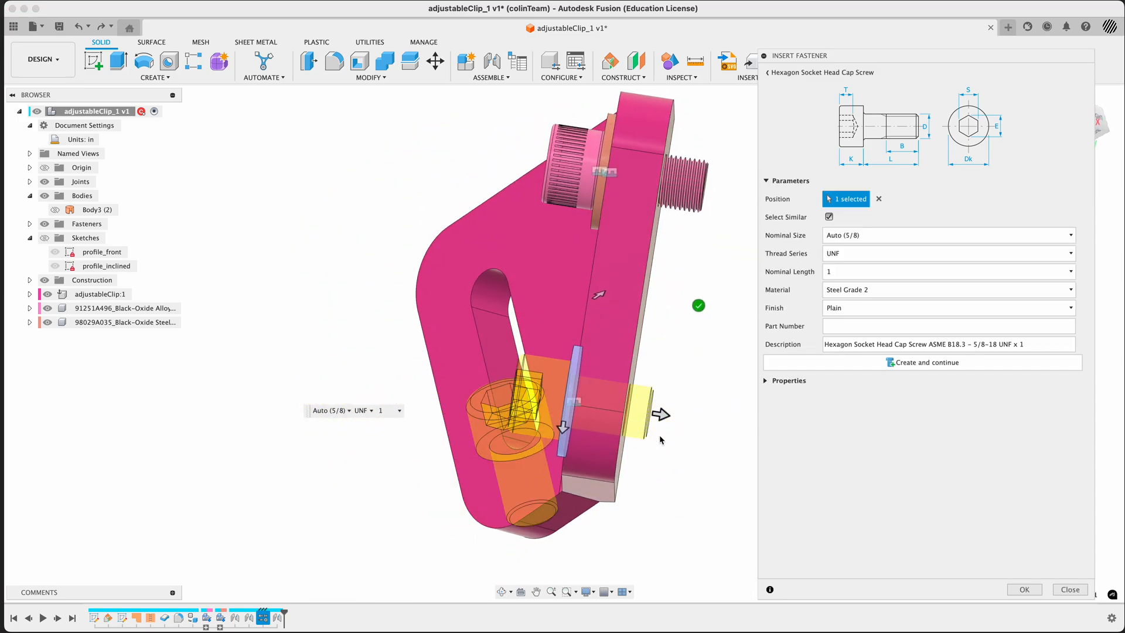
left_click_drag(661, 415, 680, 417)
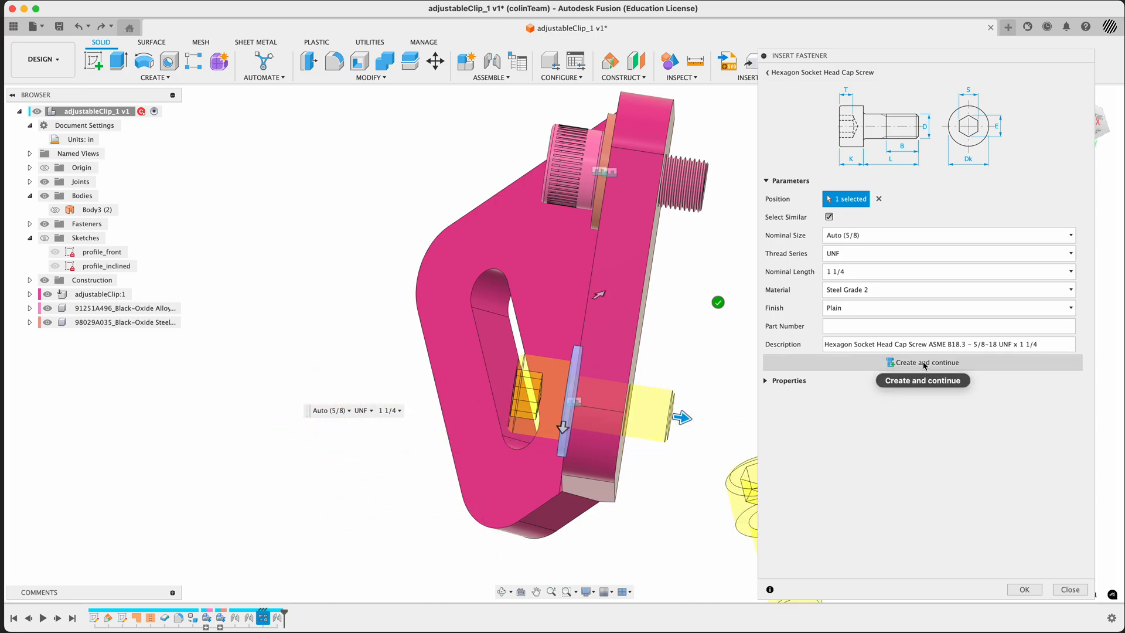
left_click(1024, 591)
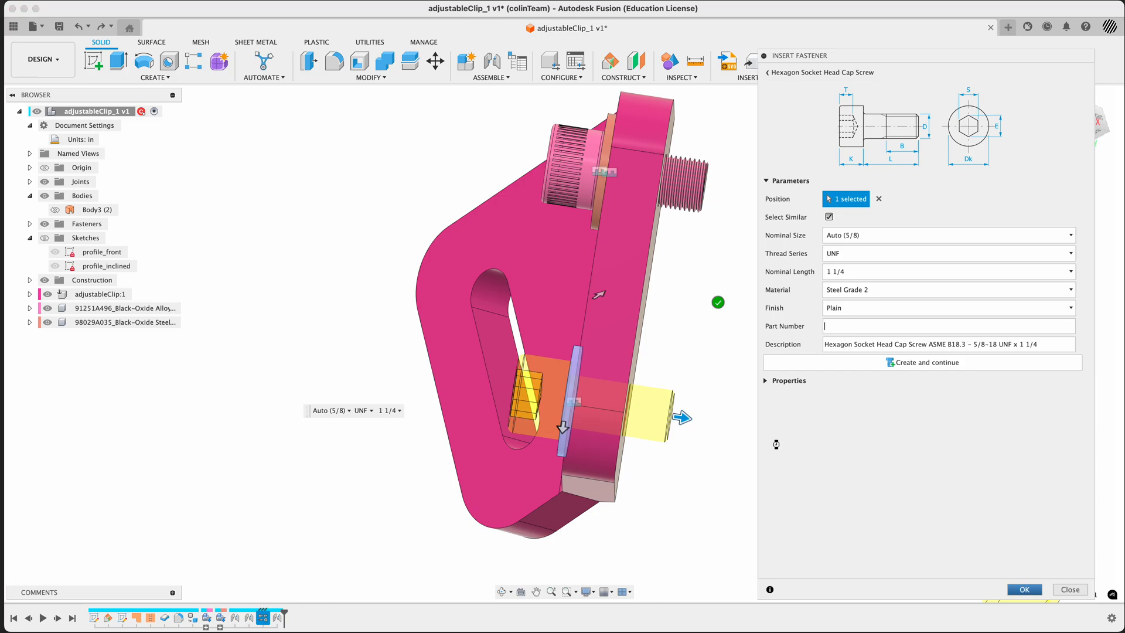
middle_click_drag(725, 458, 687, 463, "shift")
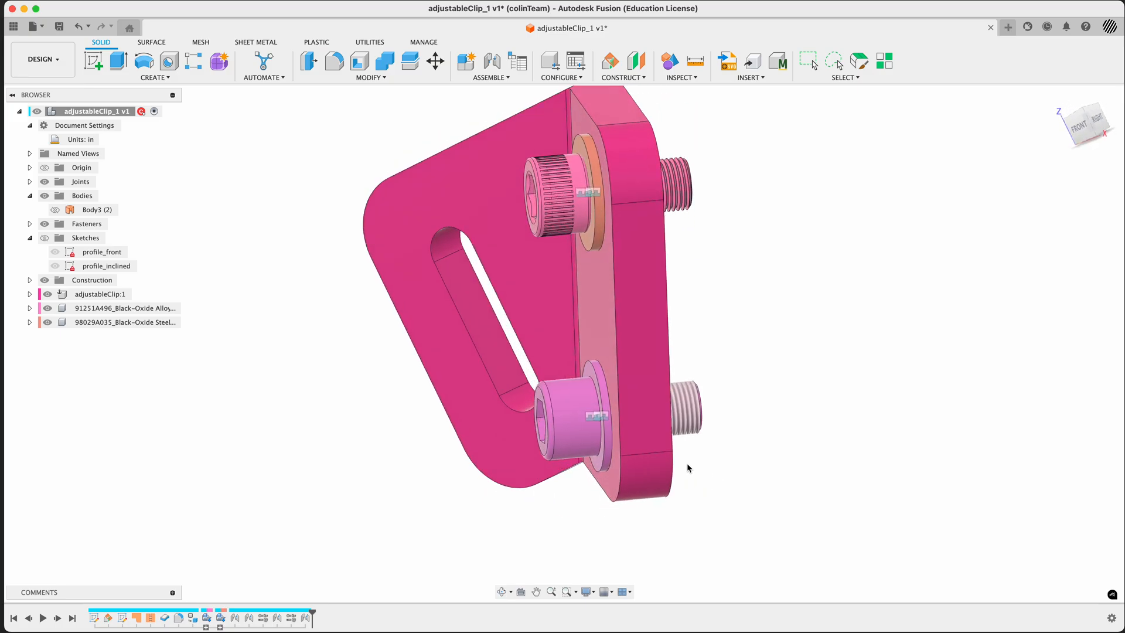
Expand the Fasteners folder and open the ASME plain washer for editing in place, dismissing the non-associative notice
left_click(29, 224)
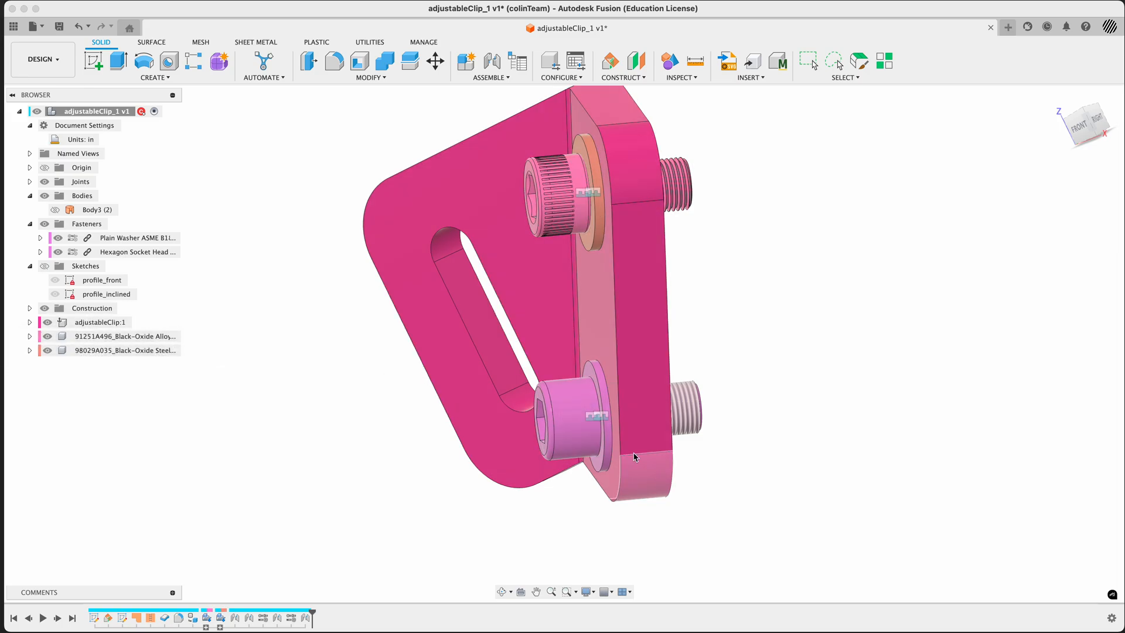
left_click(164, 239)
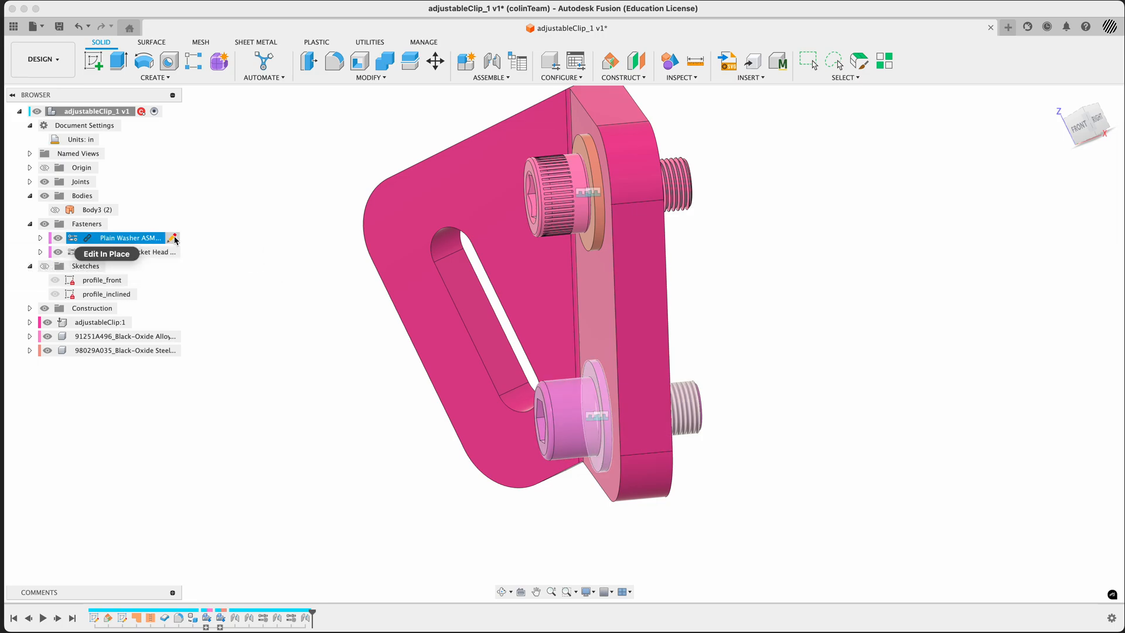
left_click(175, 239)
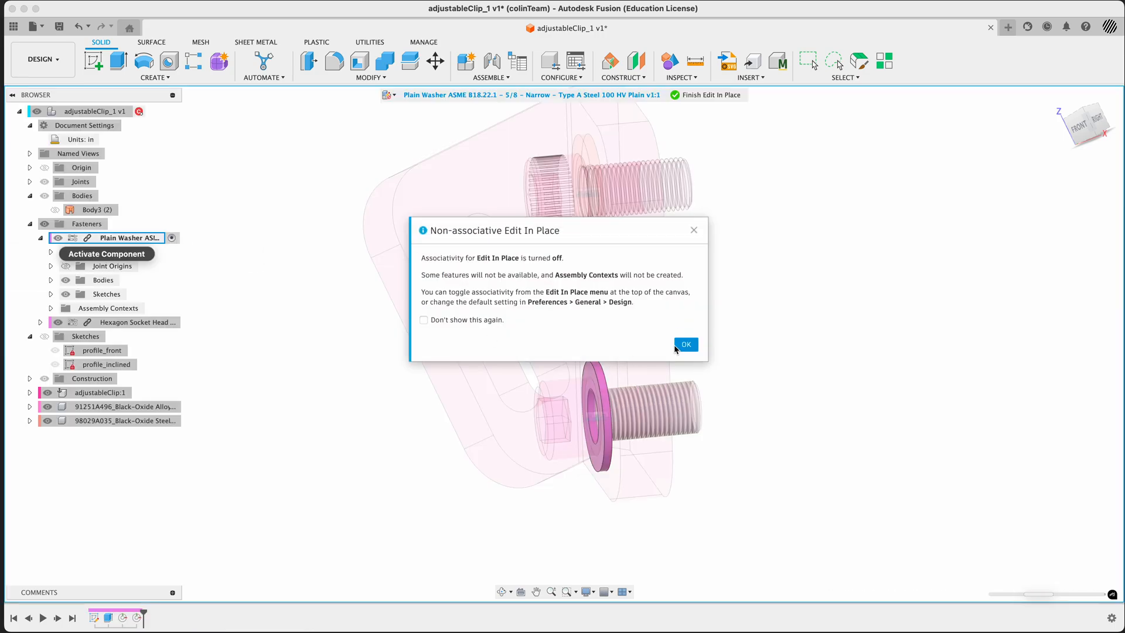
left_click(679, 347)
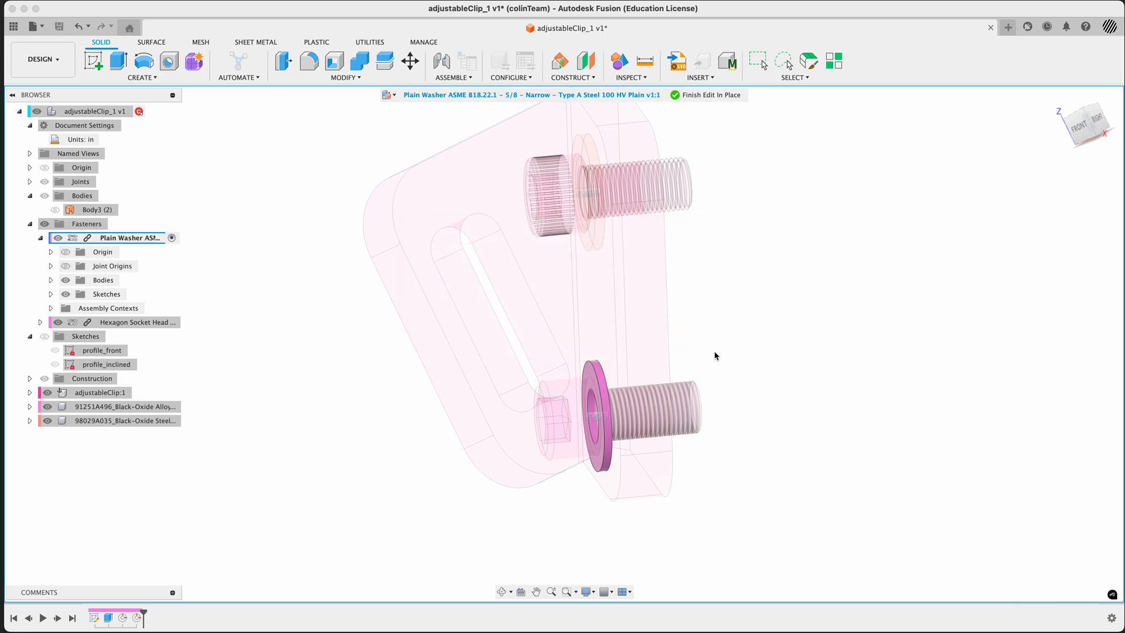
Finish editing the washer in place and review the design-history features from the ASME plain washer through the hex socket screw
left_click(711, 99)
middle_click_drag(234, 389, 276, 400, "shift")
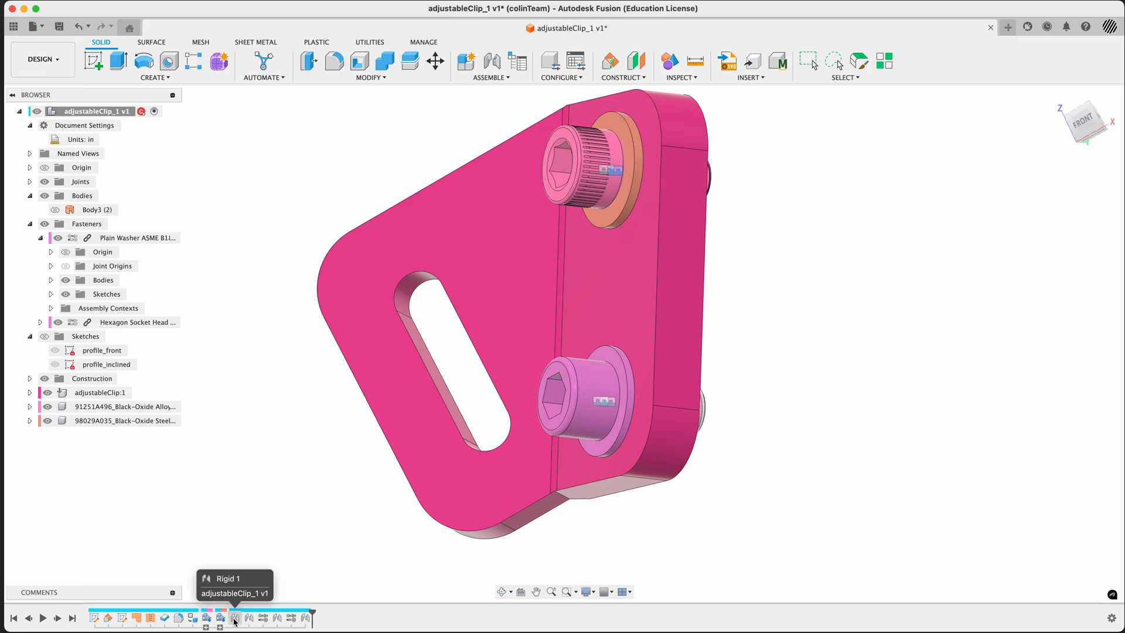
left_click(264, 619)
left_click(305, 619, "shift")
right_click(306, 618)
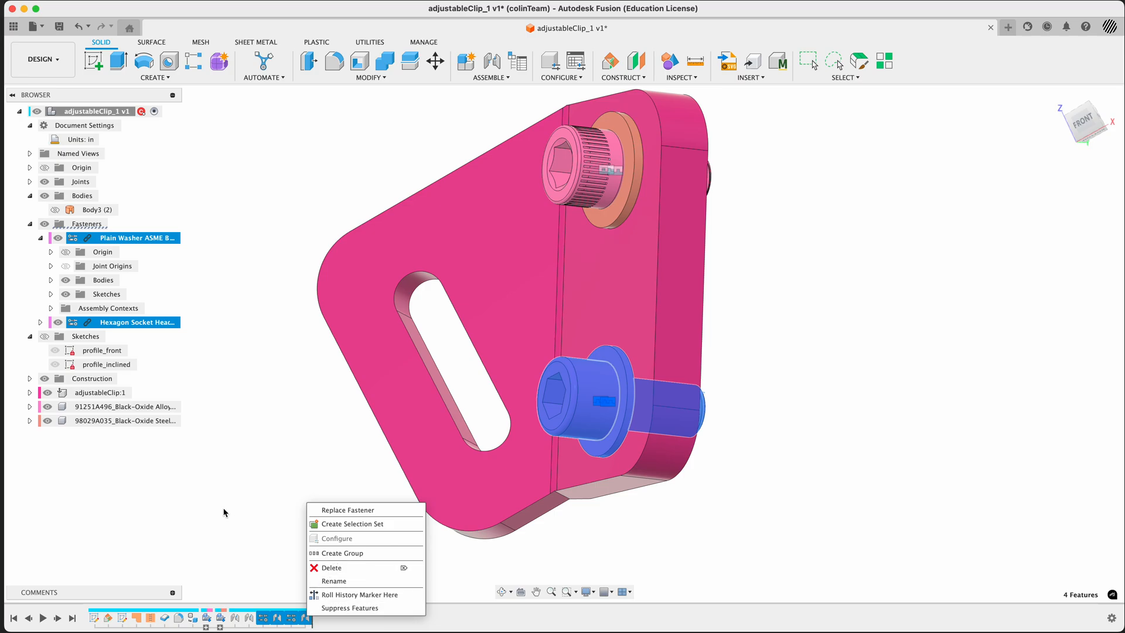
left_click(250, 484)
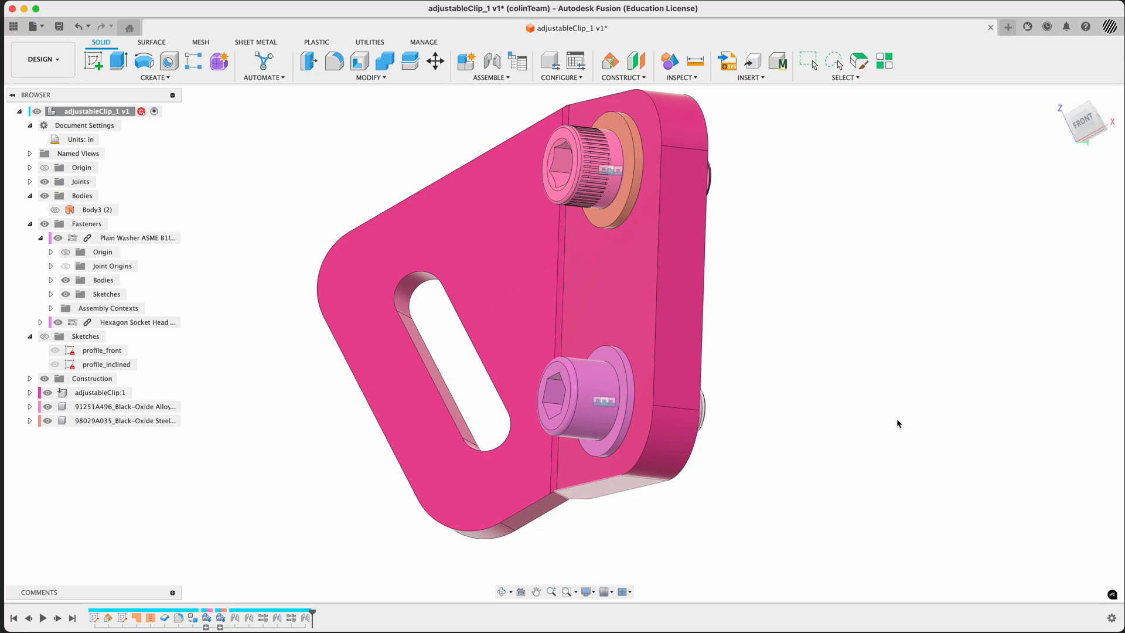
Show the properties of the top-level adjustableClip_1 component in the home view and collapse the Manage section
scroll(925, 408, "down", 3)
middle_click_drag(854, 354, 839, 408, "shift")
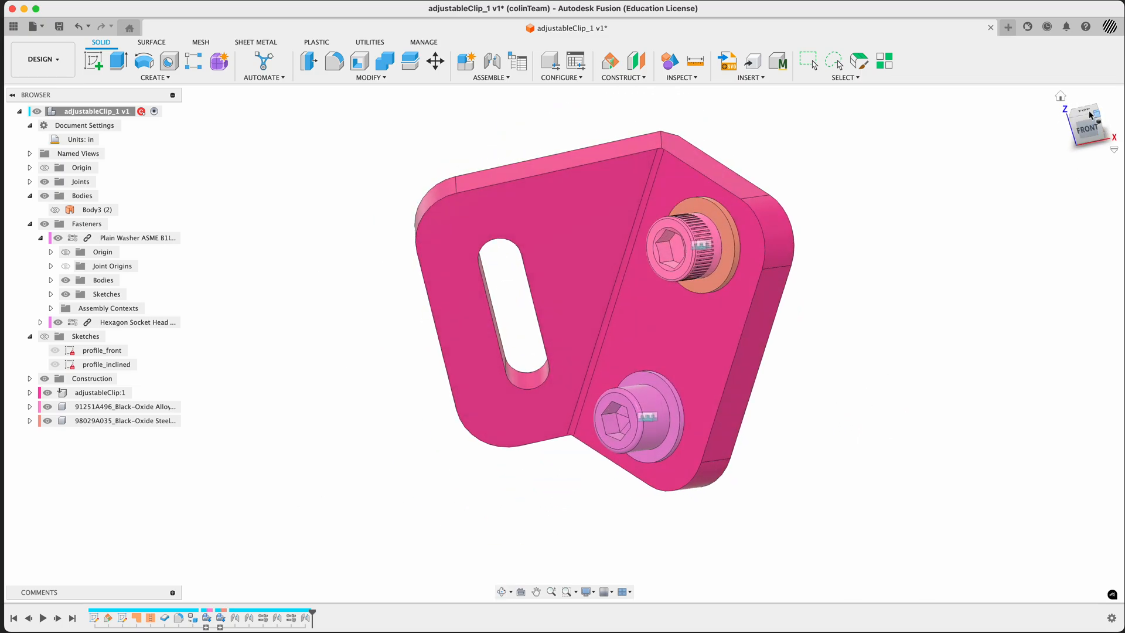
left_click(1060, 98)
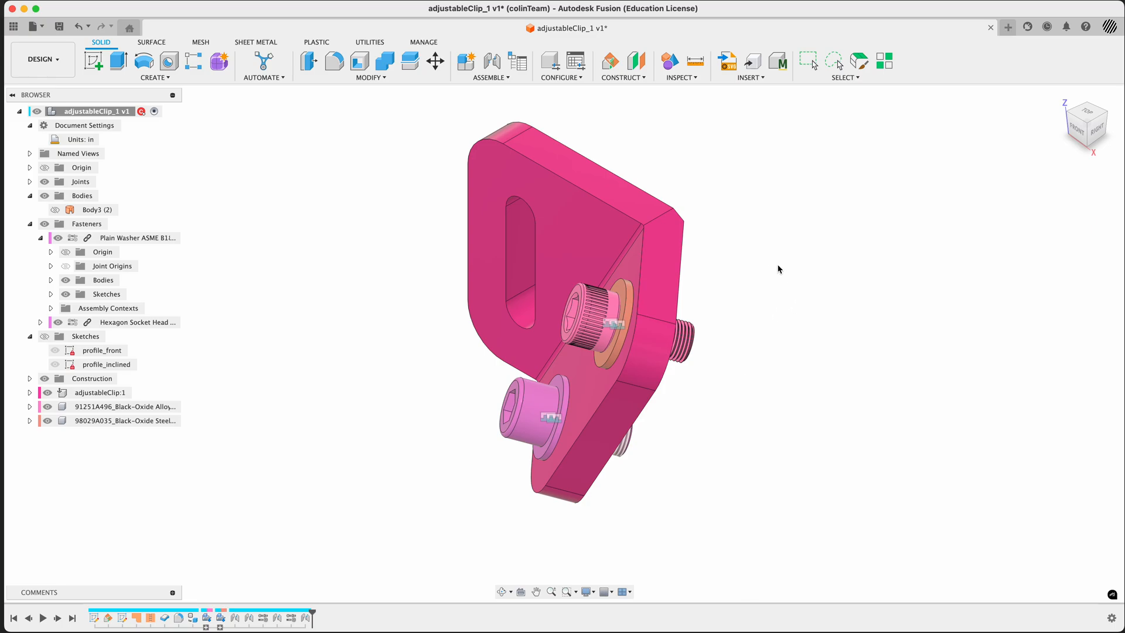
right_click(106, 111)
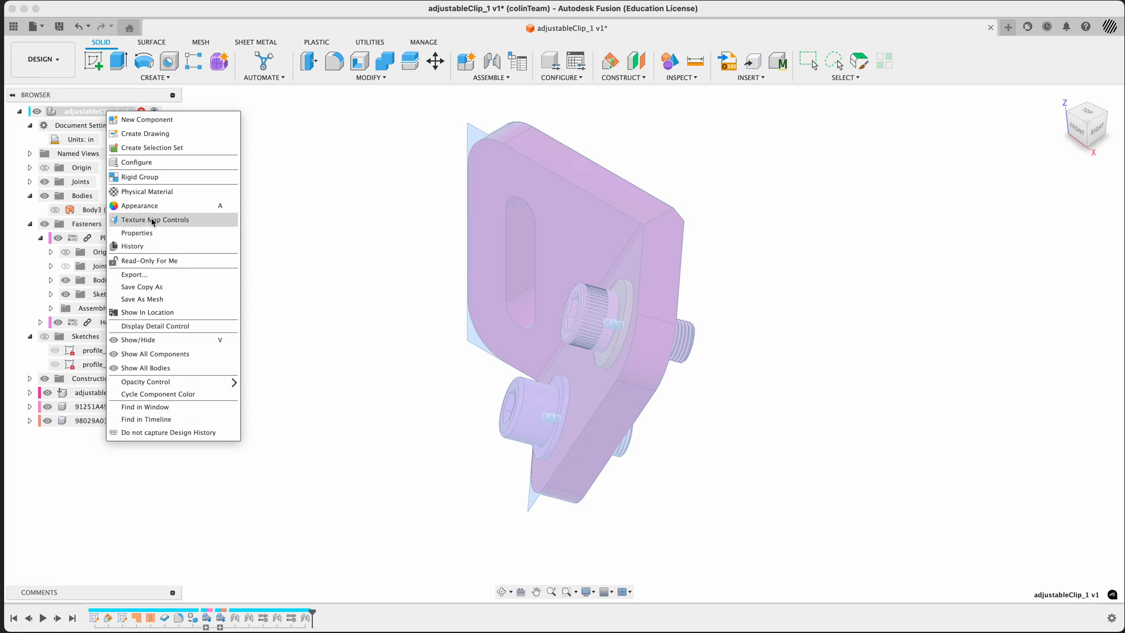
left_click(141, 233)
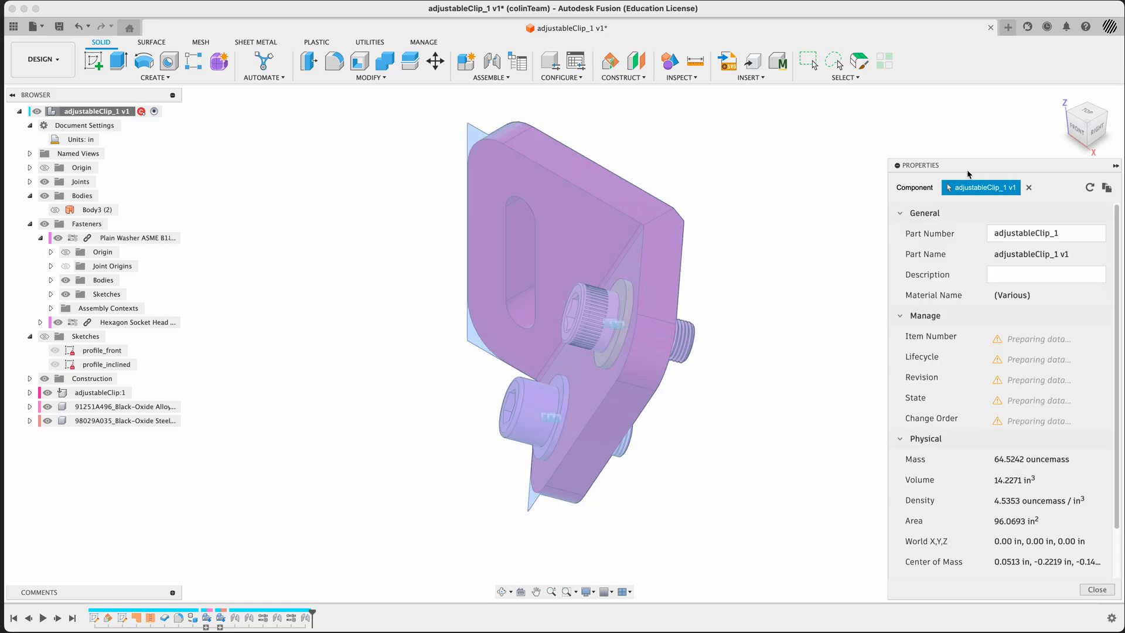
left_click_drag(964, 152, 830, 115)
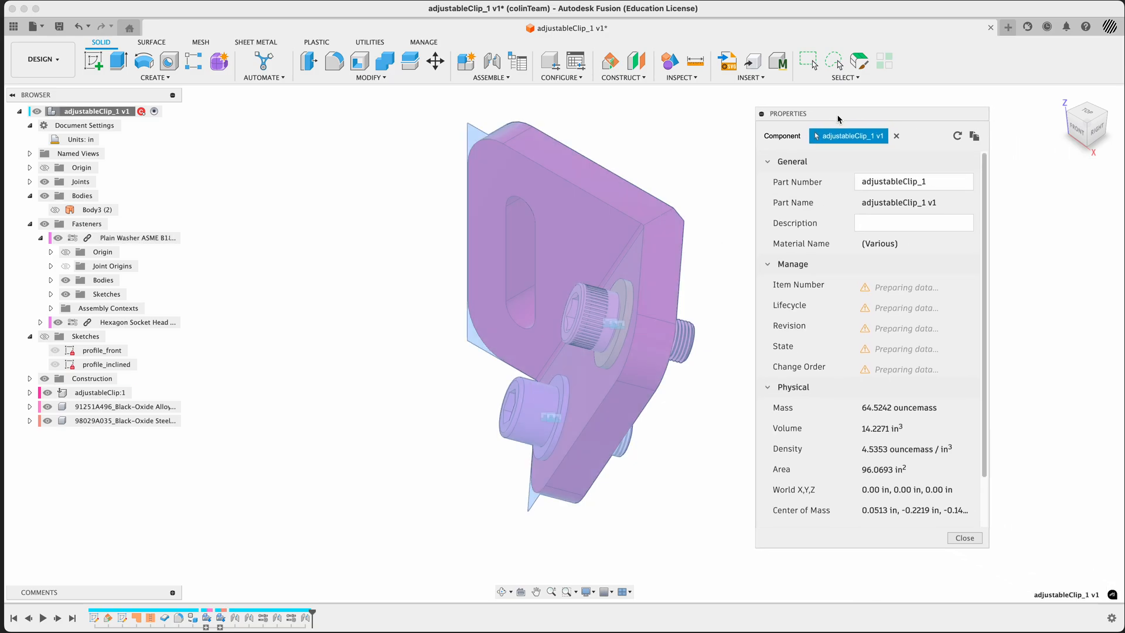
left_click(767, 265)
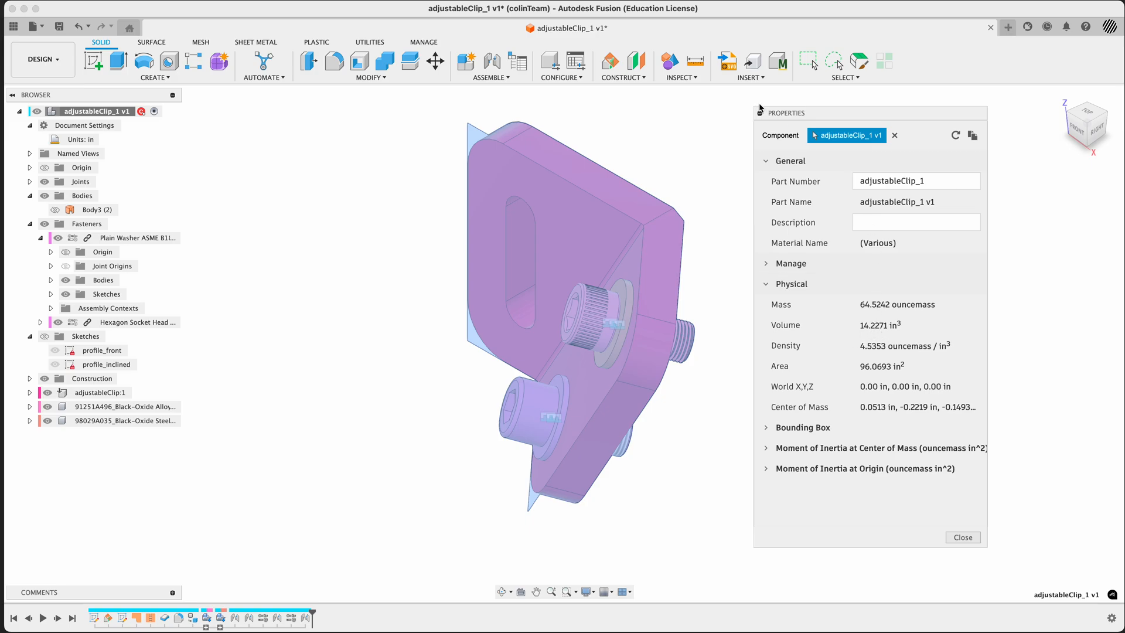
Capture a screenshot of the component's Properties dialog and close it
key("super+shift+4")
left_click_drag(752, 102, 993, 557)
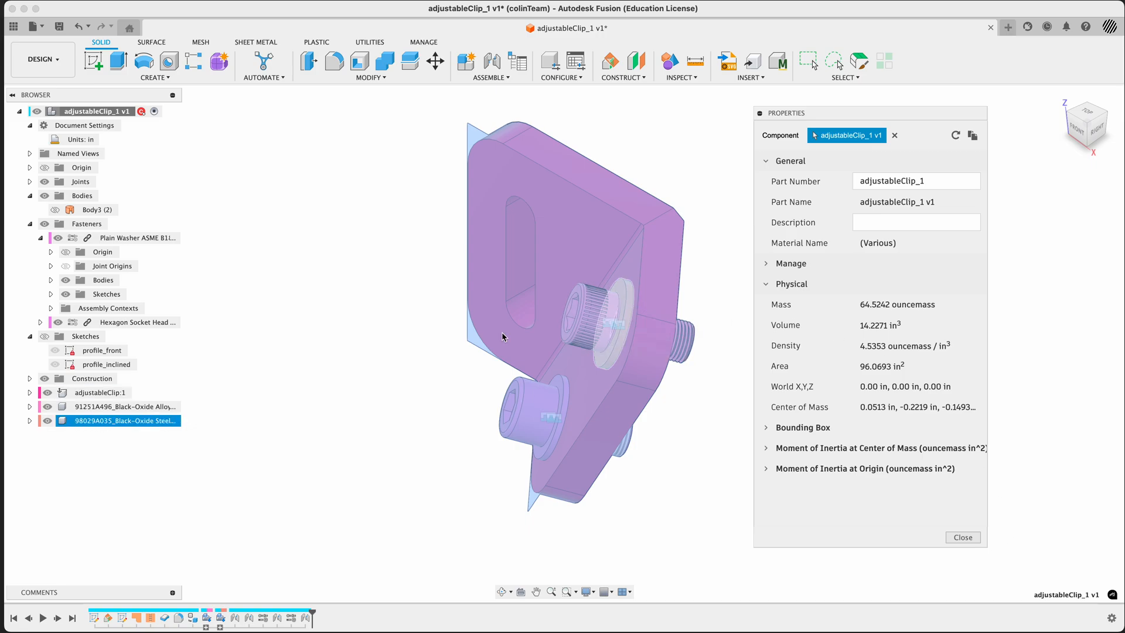
left_click(959, 538)
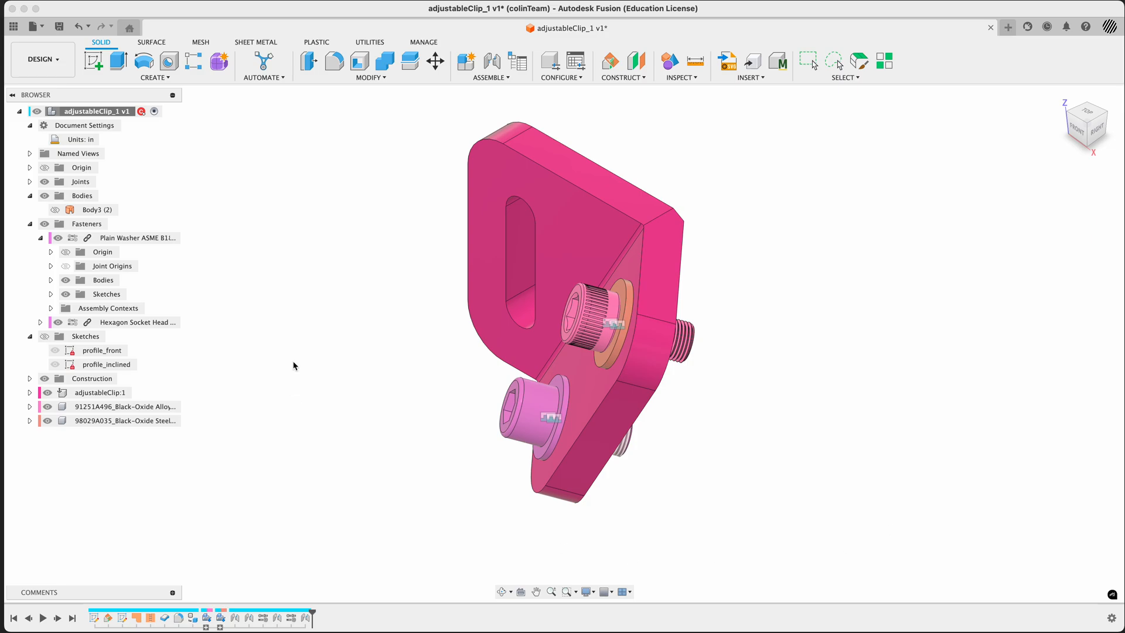
Switch to the Simulation workspace and create a Static Stress study
left_click(42, 58)
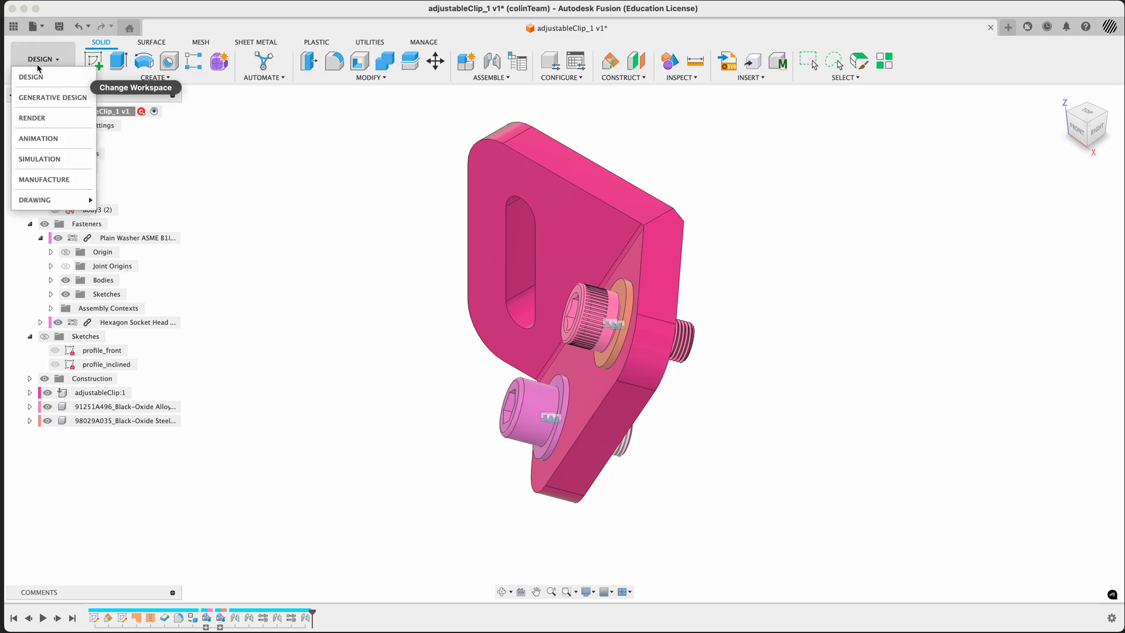
left_click(41, 159)
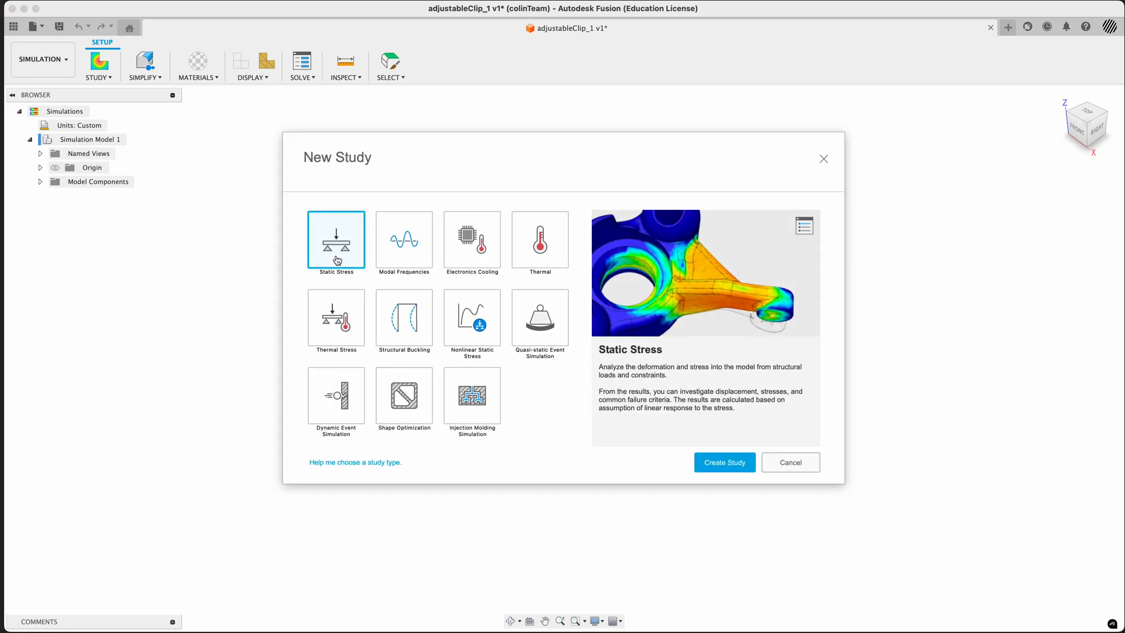
left_click(725, 463)
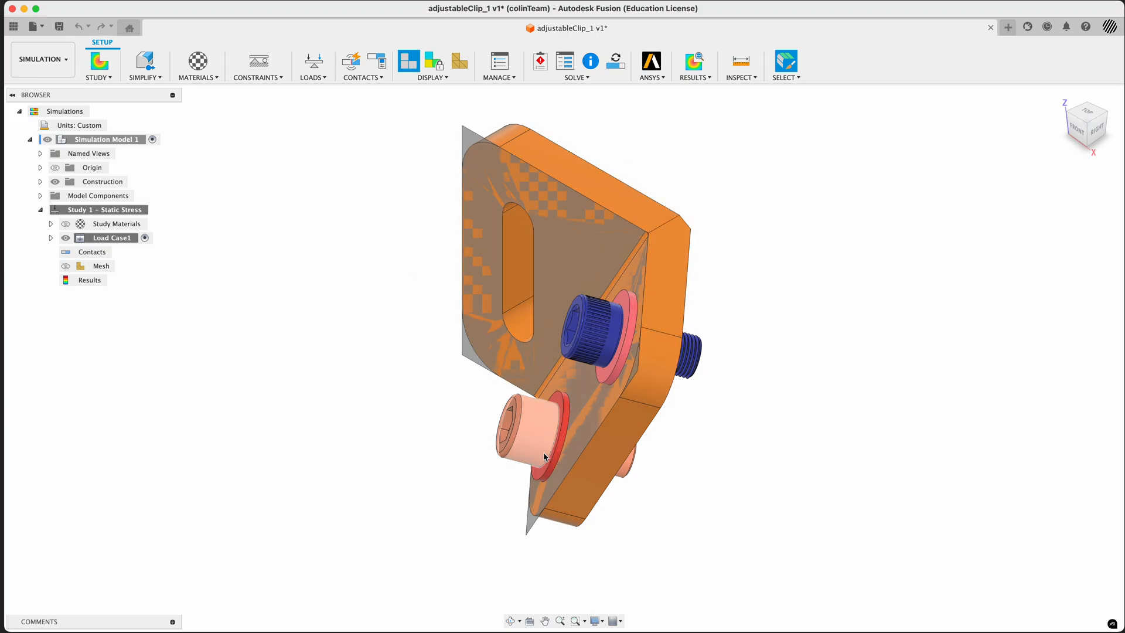
Simplify the simulation model by removing everything except the adjustable clip
left_click(146, 62)
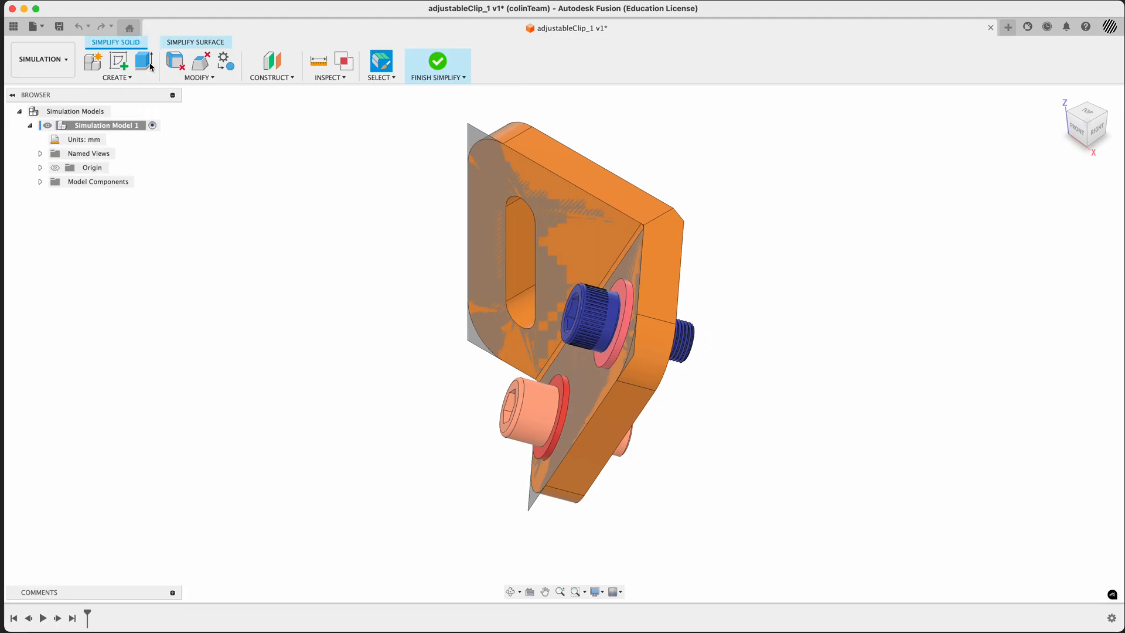
right_click(603, 186)
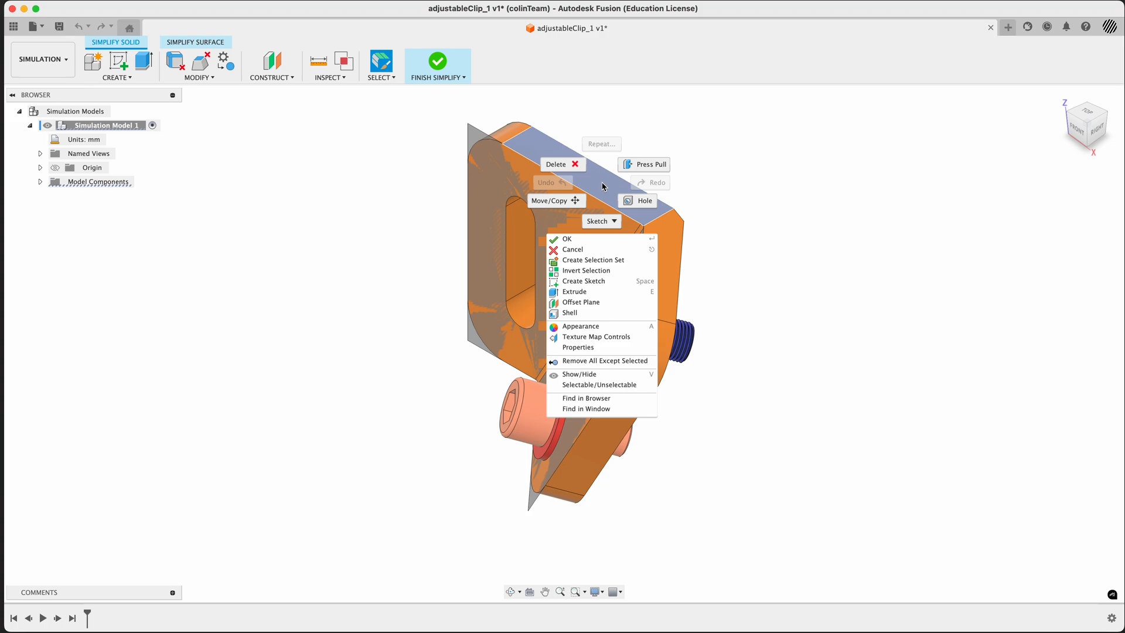
left_click(645, 361)
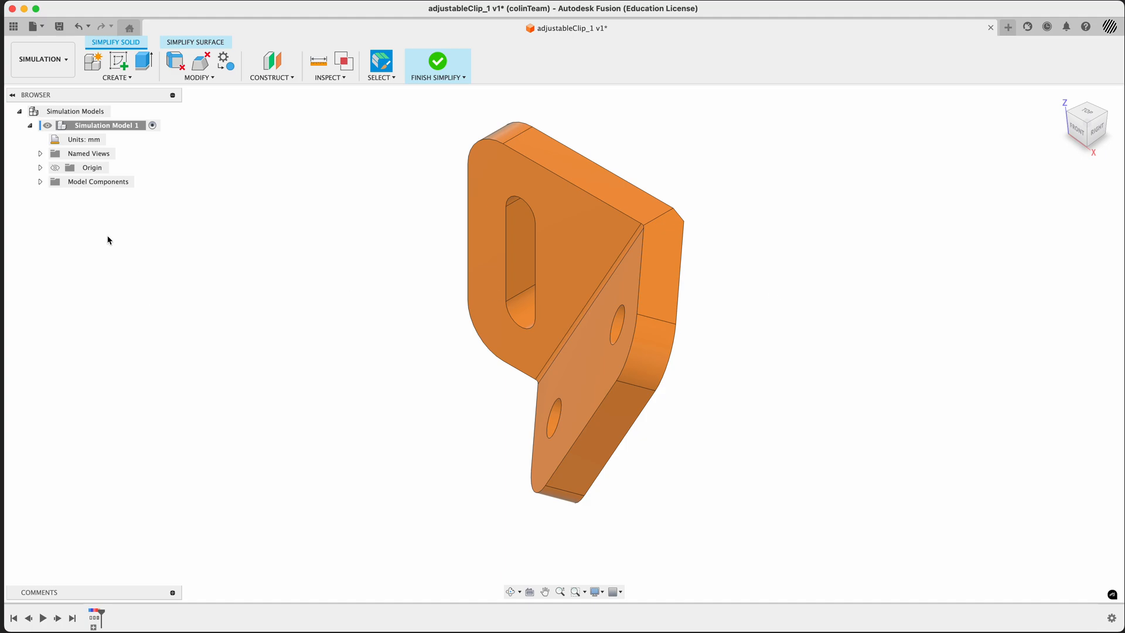
Check the adjustableClip component's bodies in the simplified model and finish Simplify
left_click(40, 181)
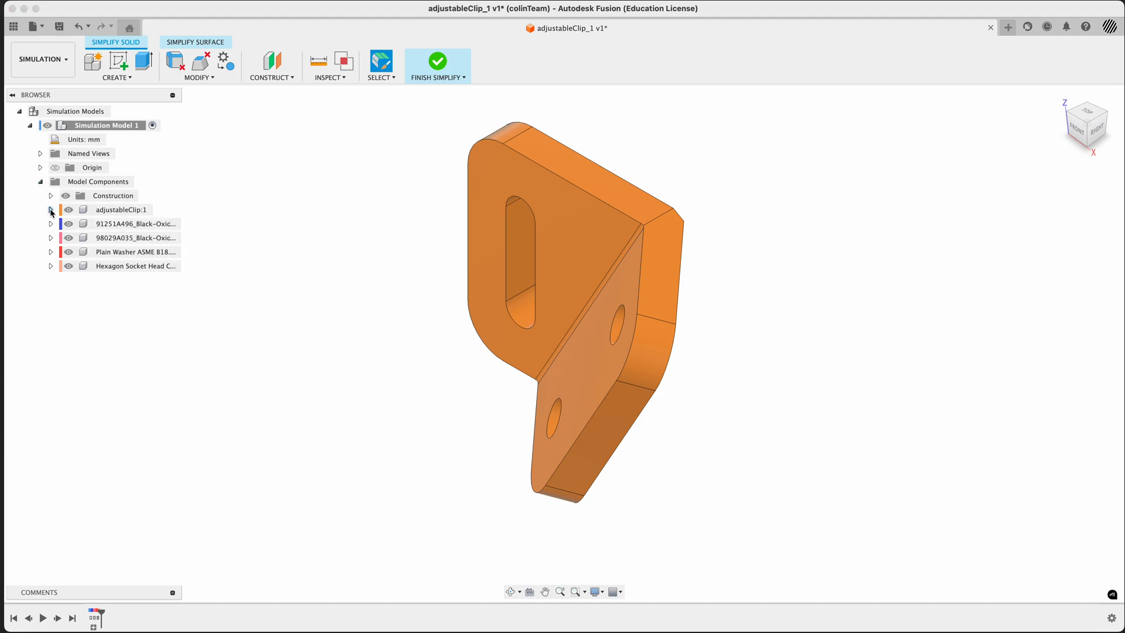
left_click(51, 210)
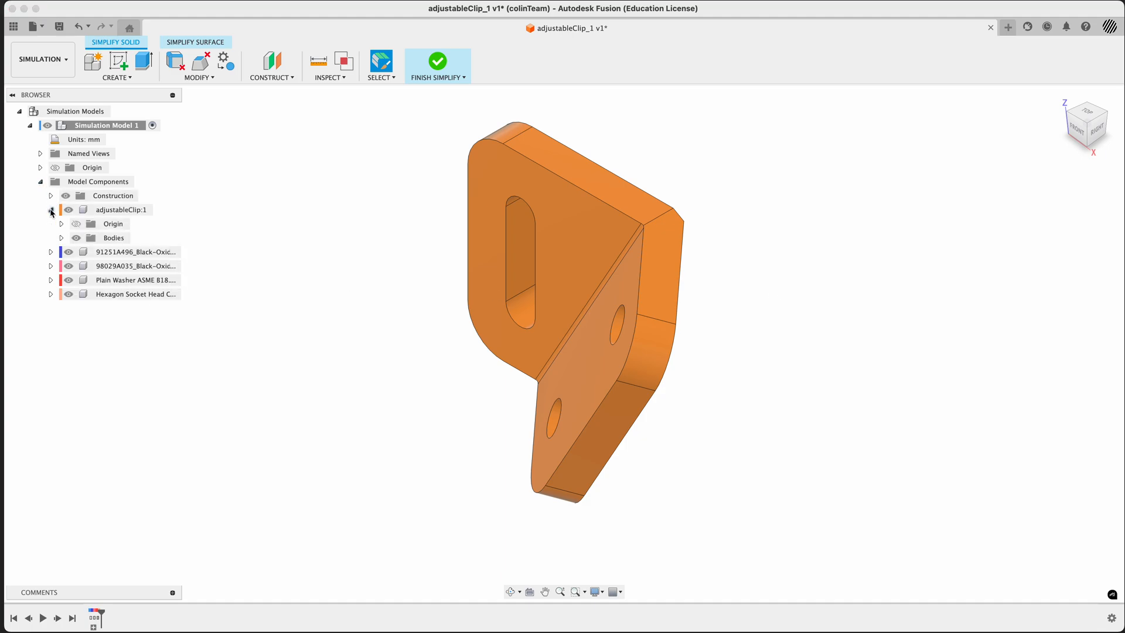
left_click(61, 238)
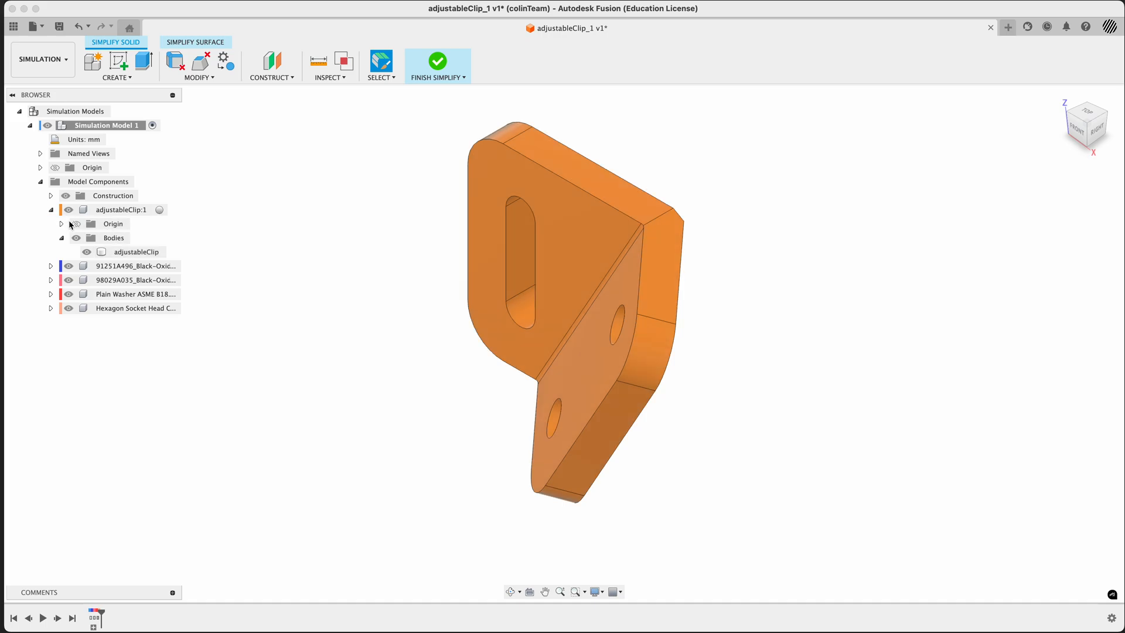
left_click(51, 210)
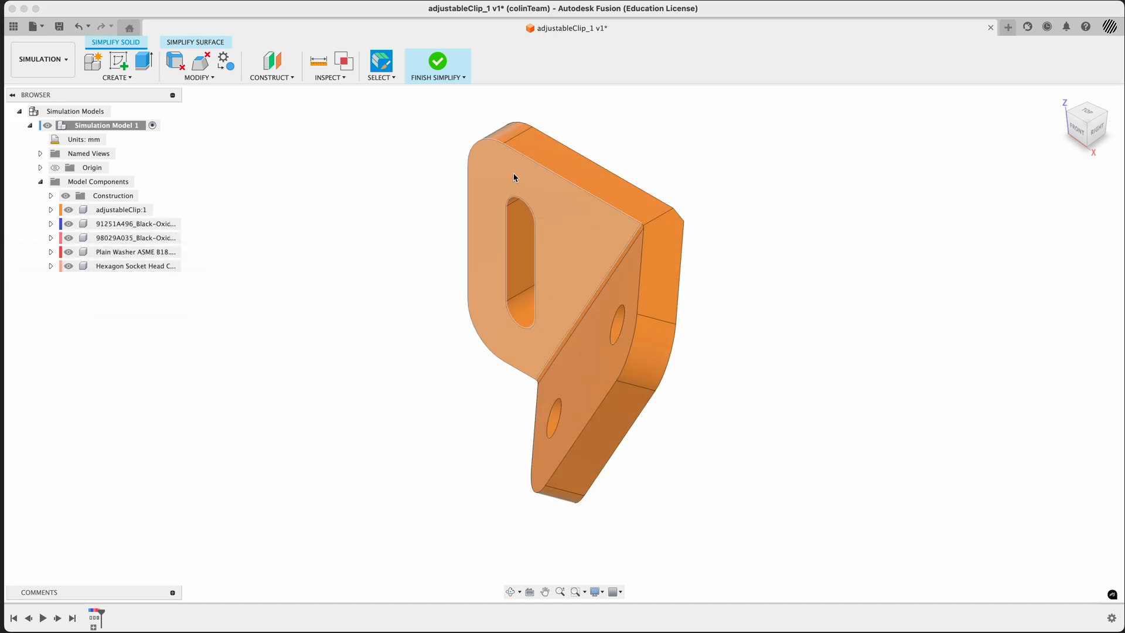
left_click(437, 62)
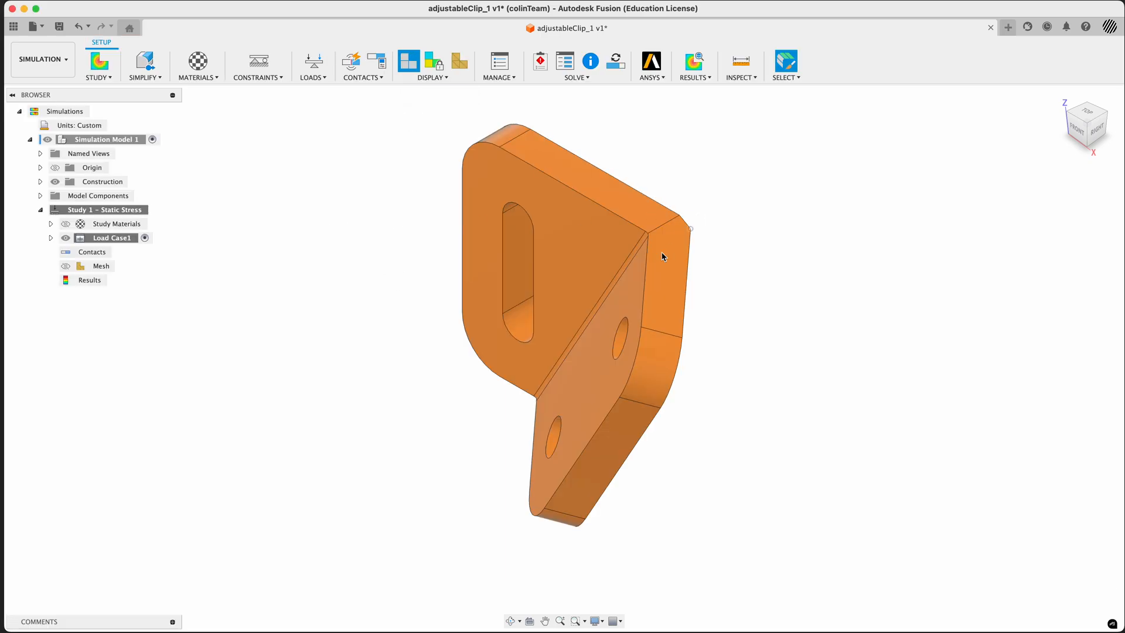
Switch to the Design workspace to compare the full assembly, and return to Simulation
left_click(53, 69)
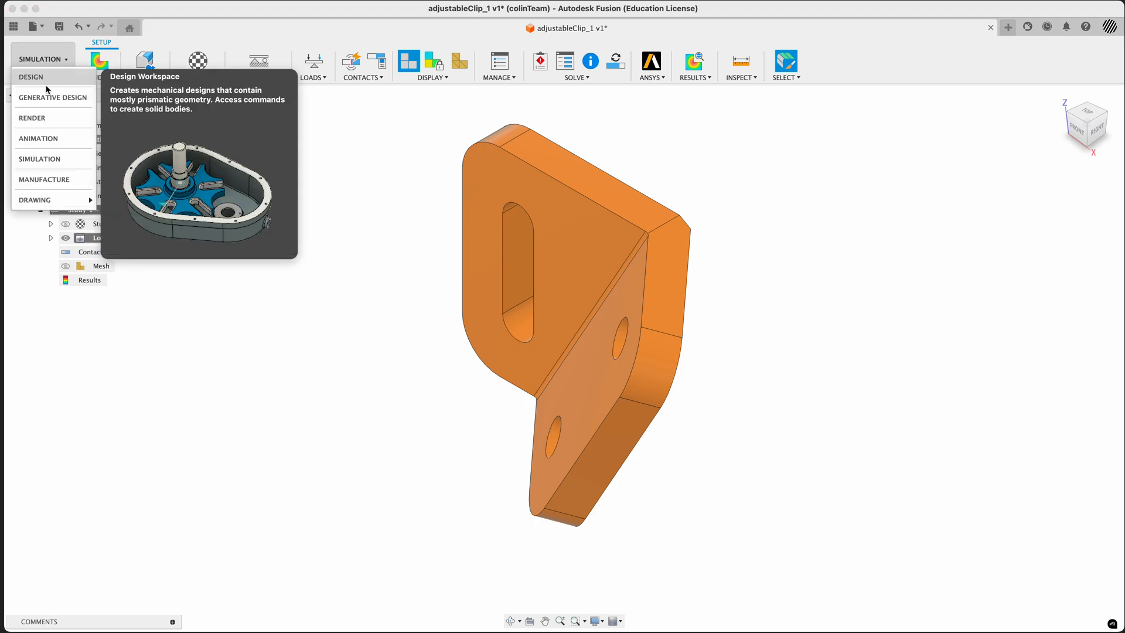
left_click(46, 85)
left_click(49, 68)
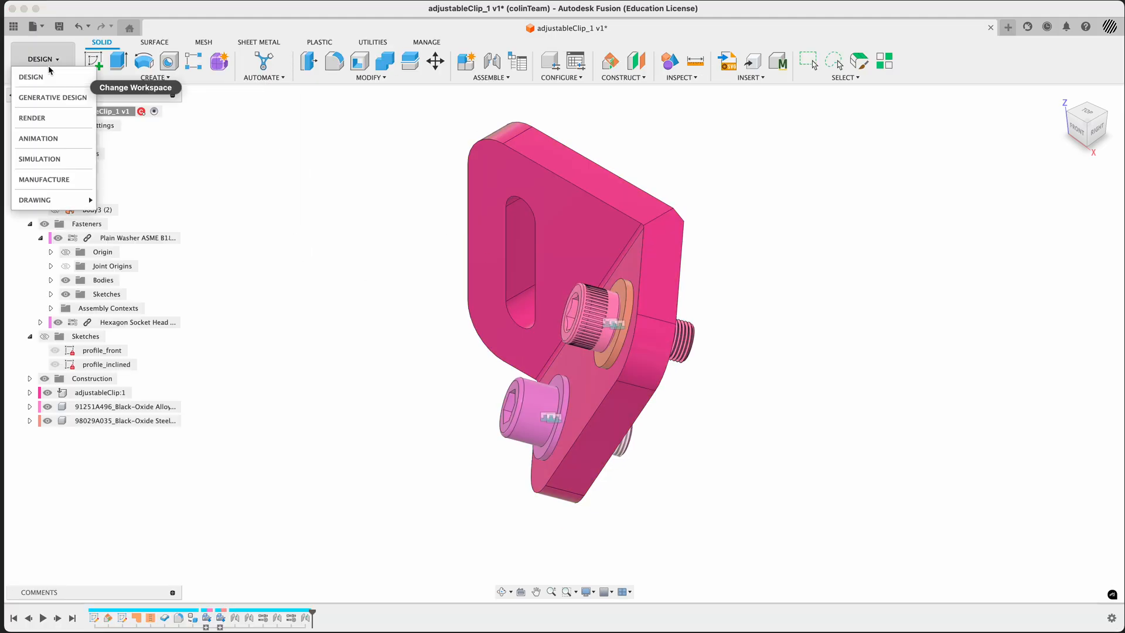
left_click(39, 159)
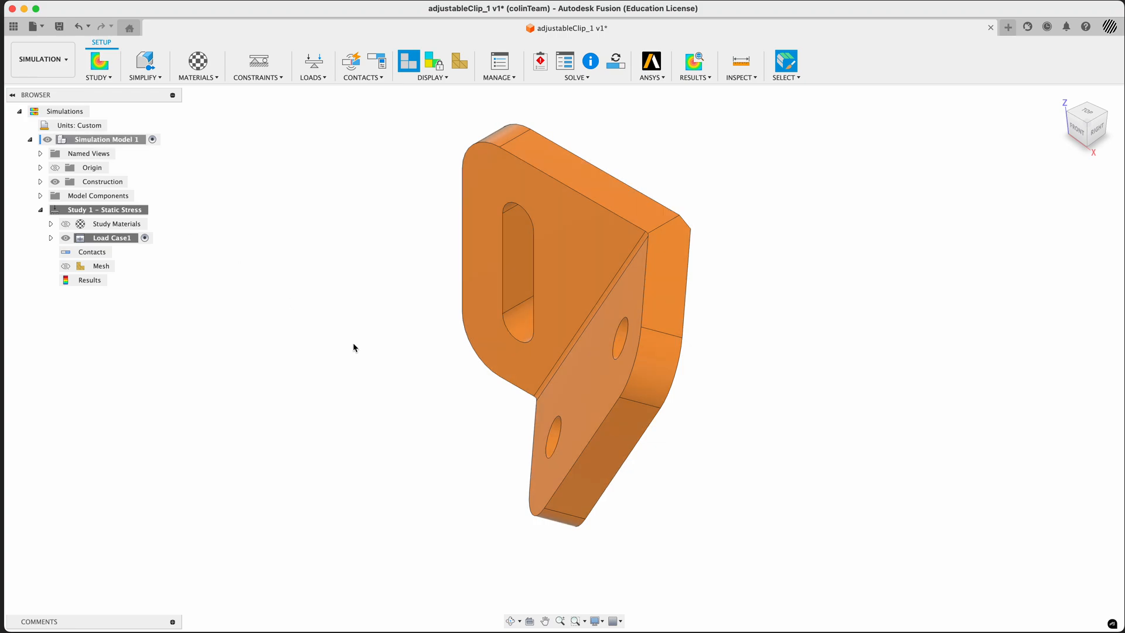
Compute the static stress mesh on the clip and examine its elements along the bend and around the holes
left_click(460, 60)
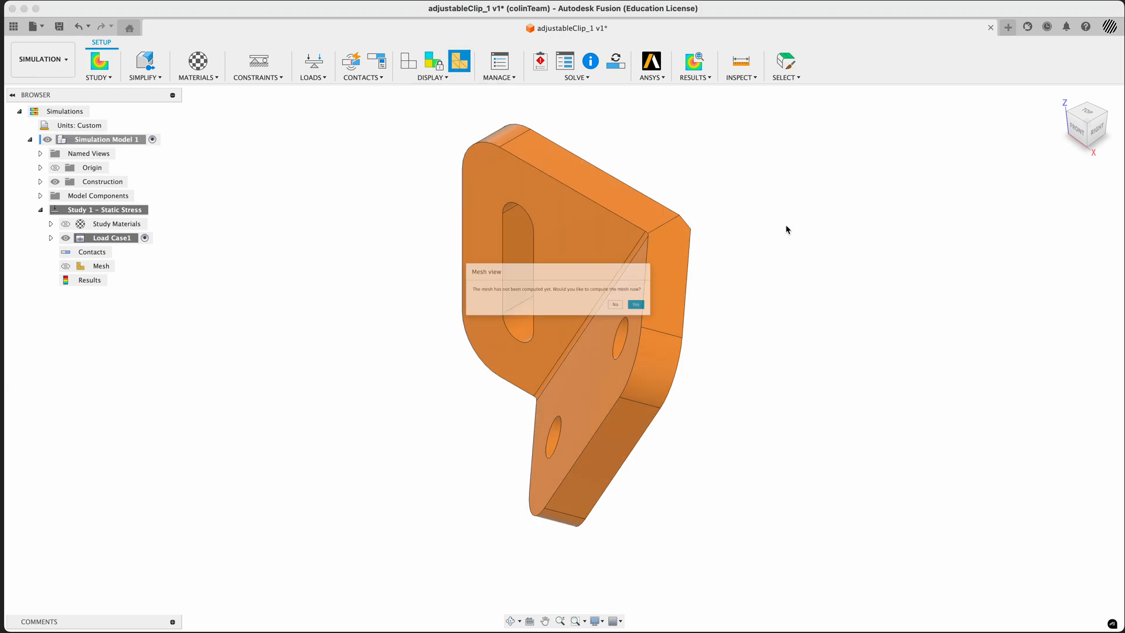
left_click(675, 313)
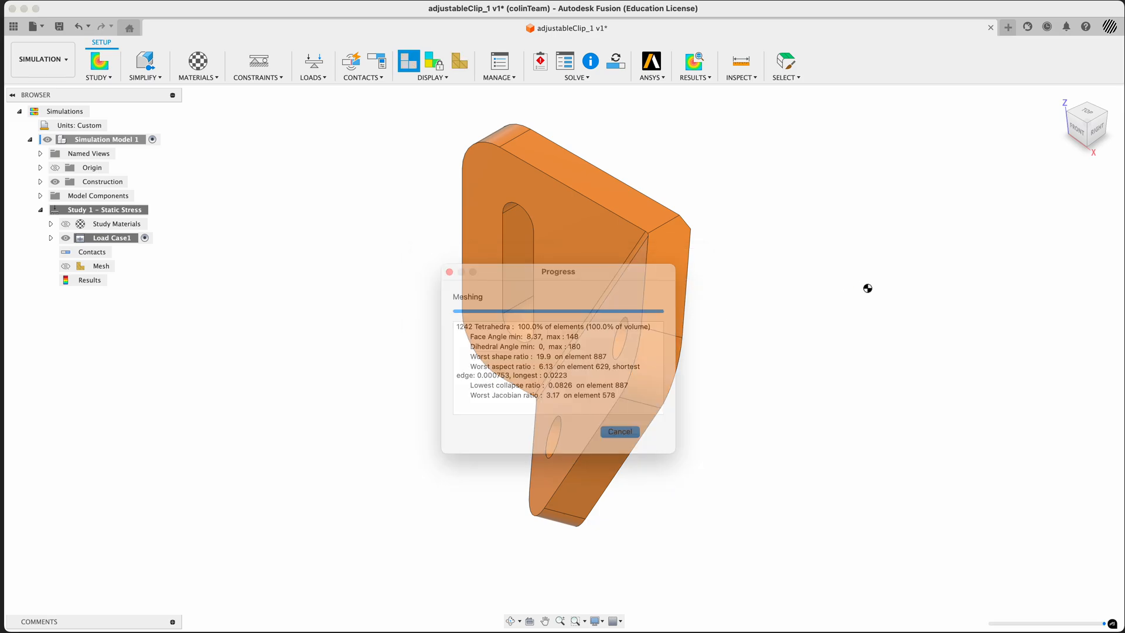
middle_click_drag(758, 369, 802, 370, "shift")
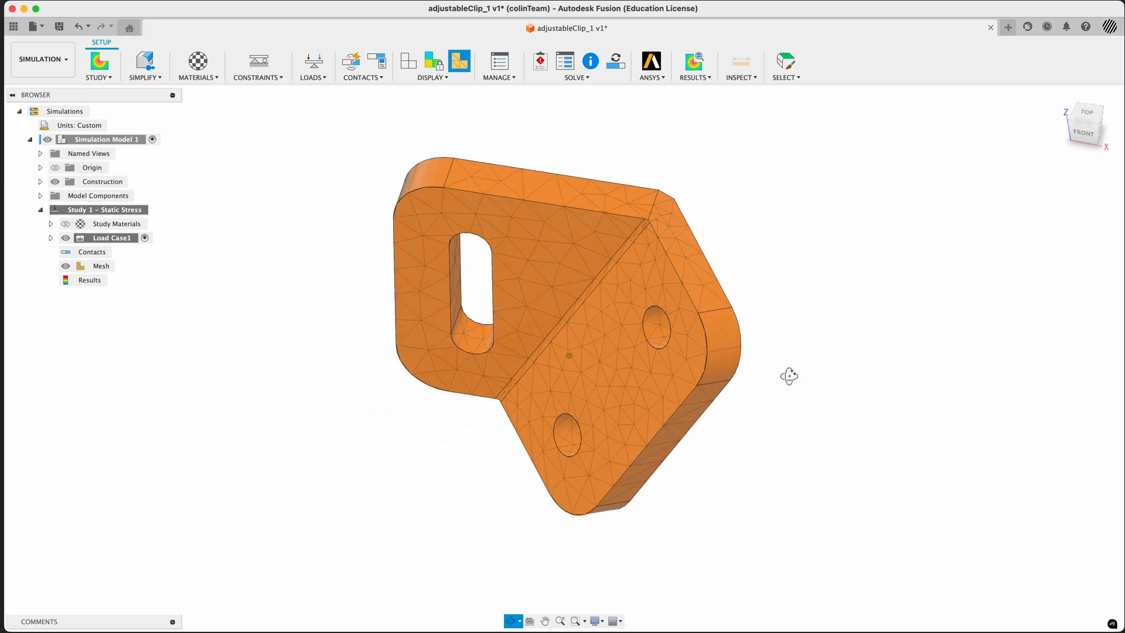
key("Escape")
scroll(610, 239, "up", 5)
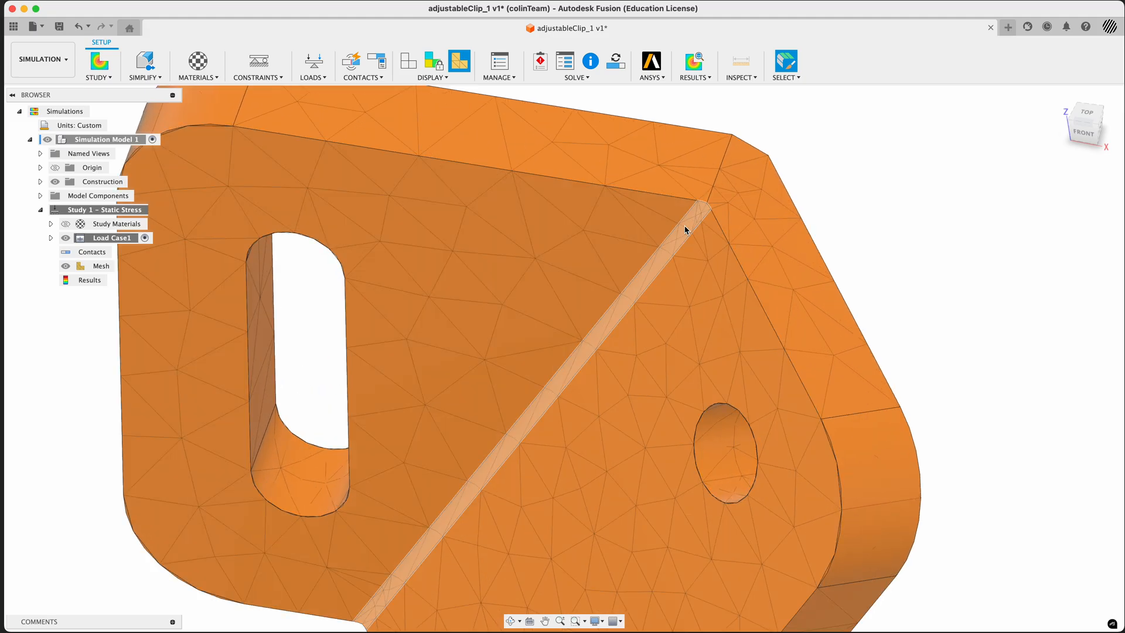
scroll(685, 232, "down", 4)
mouse_move(831, 248)
middle_mouse_down("shift")
mouse_move(813, 244)
mouse_move(826, 229)
middle_mouse_up("shift")
left_click(1062, 101)
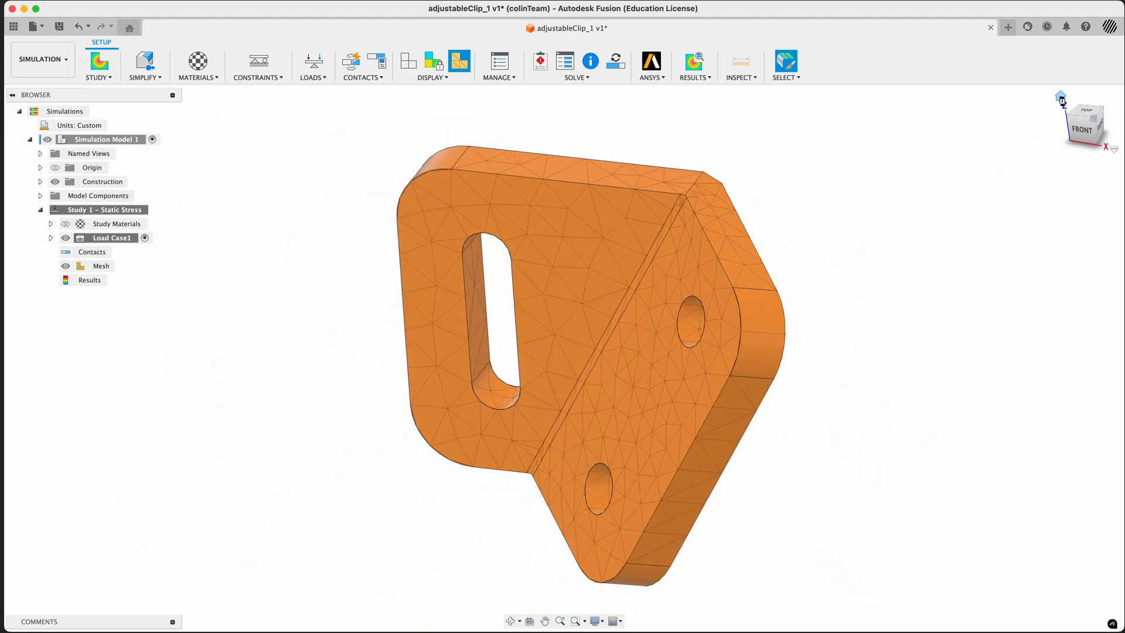
key("F4")
left_click_drag(726, 351, 746, 349)
key("Escape")
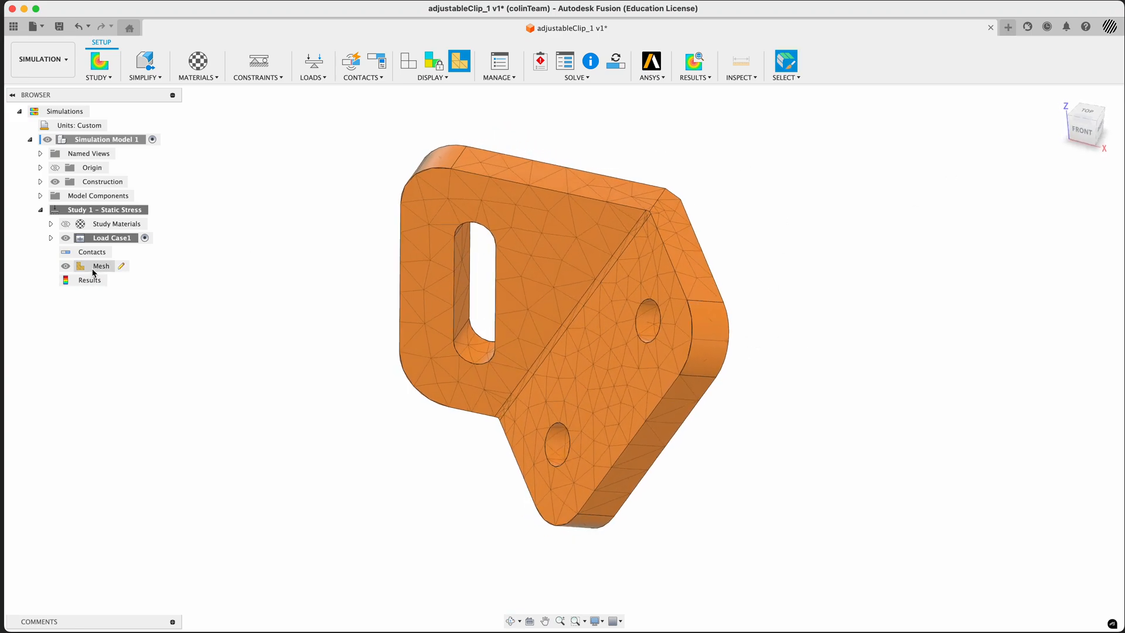
Edit the mesh settings and reduce the model-based average element size to roughly halfway between 1% and 10%
left_click(126, 267)
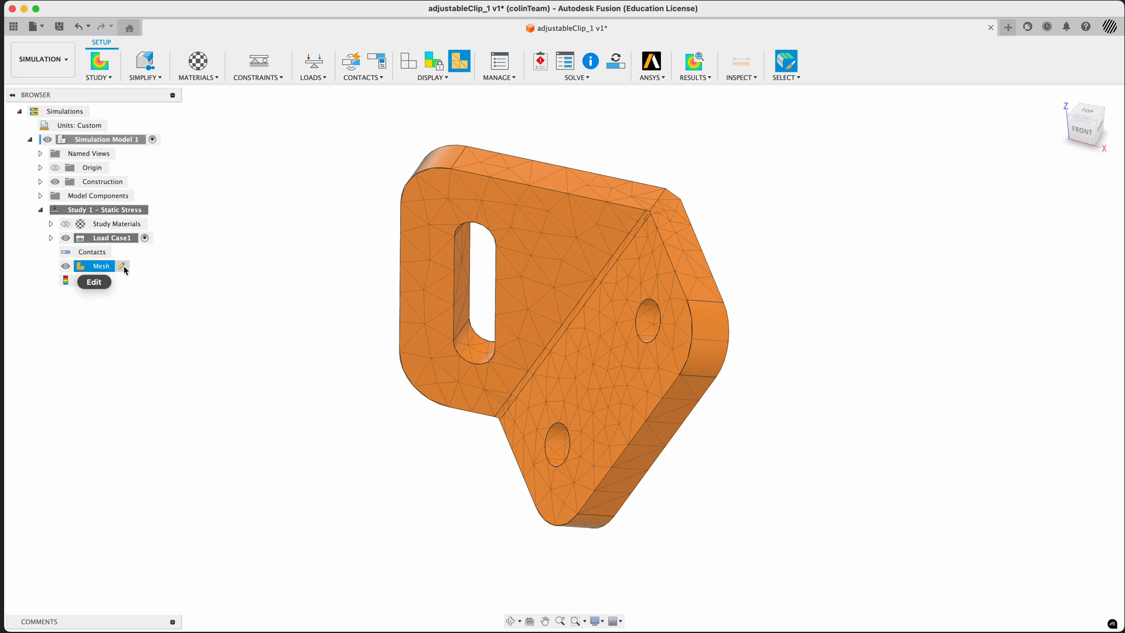
left_click(122, 266)
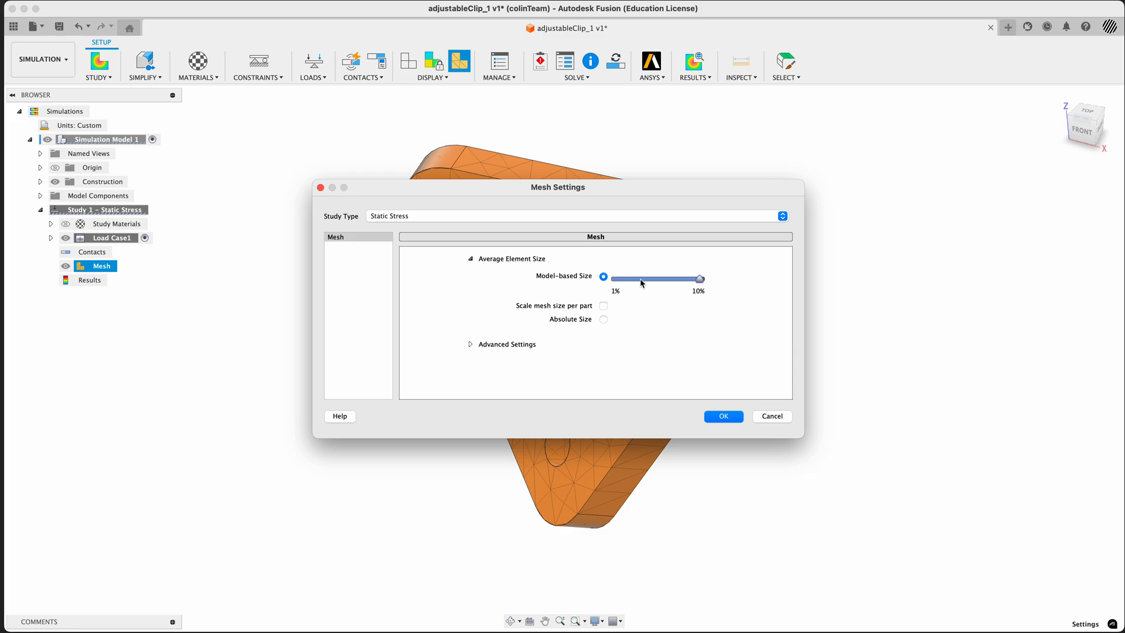
mouse_move(642, 283)
left_click(633, 280)
left_click_drag(638, 283, 655, 283)
mouse_move(655, 282)
Reduce the maximum turn angle on curves in the advanced mesh settings to near the 10-degree end and accept the settings
left_click(471, 346)
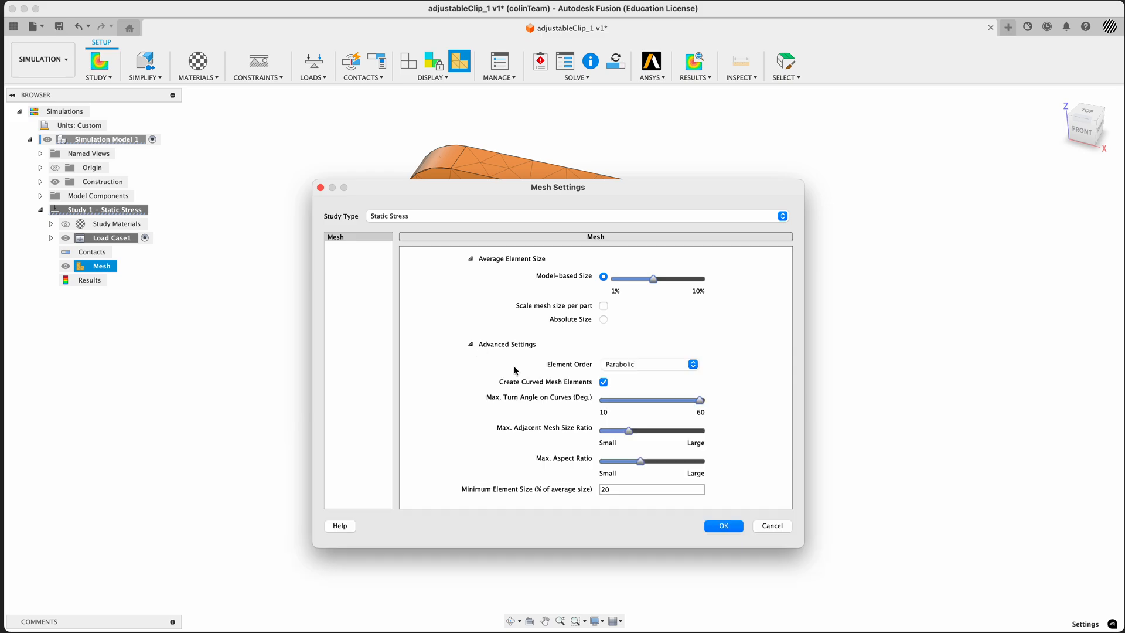
mouse_move(625, 413)
left_click_drag(473, 190, 754, 187)
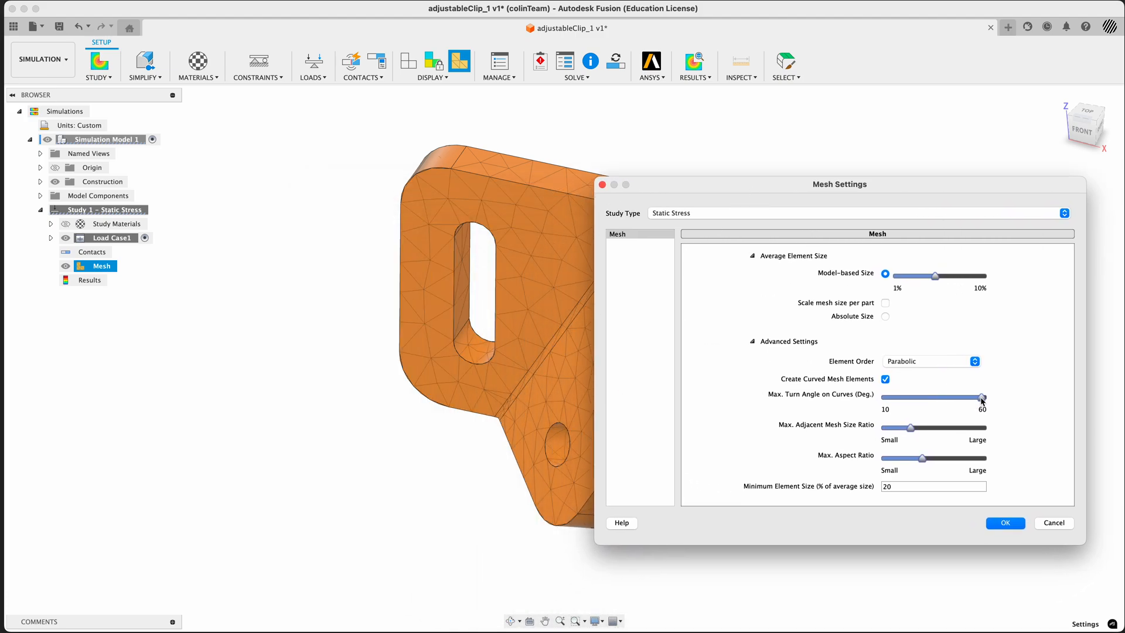
left_click_drag(981, 398, 897, 405)
mouse_move(898, 401)
left_click(1005, 523)
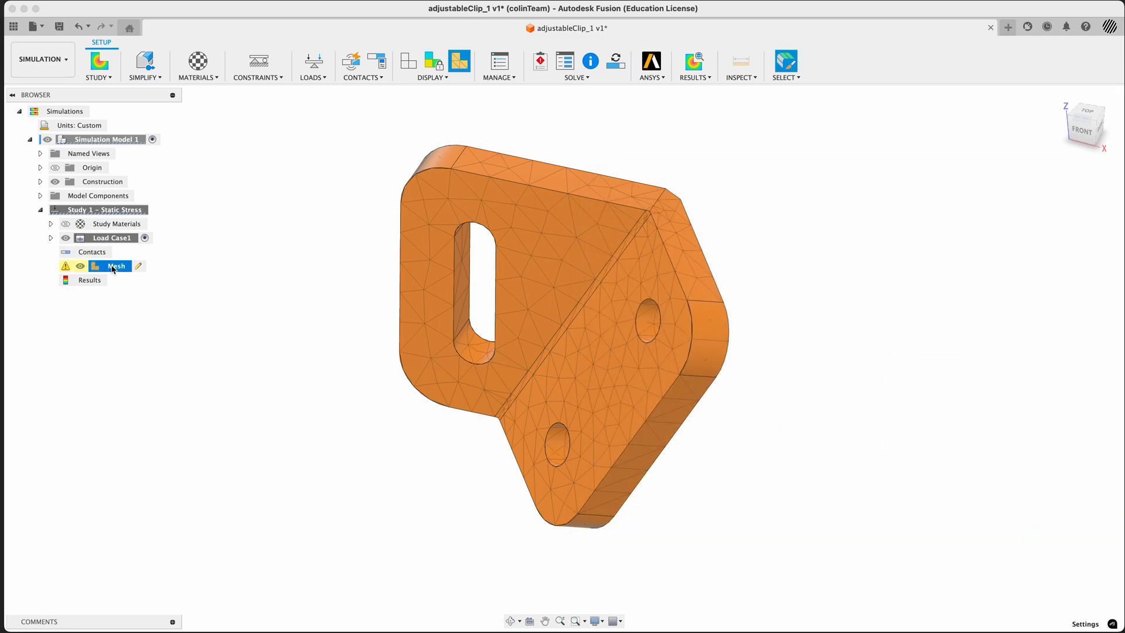
Generate the clip's mesh with the new settings and inspect the elements on the two round hole faces
right_click(113, 269)
left_click(128, 290)
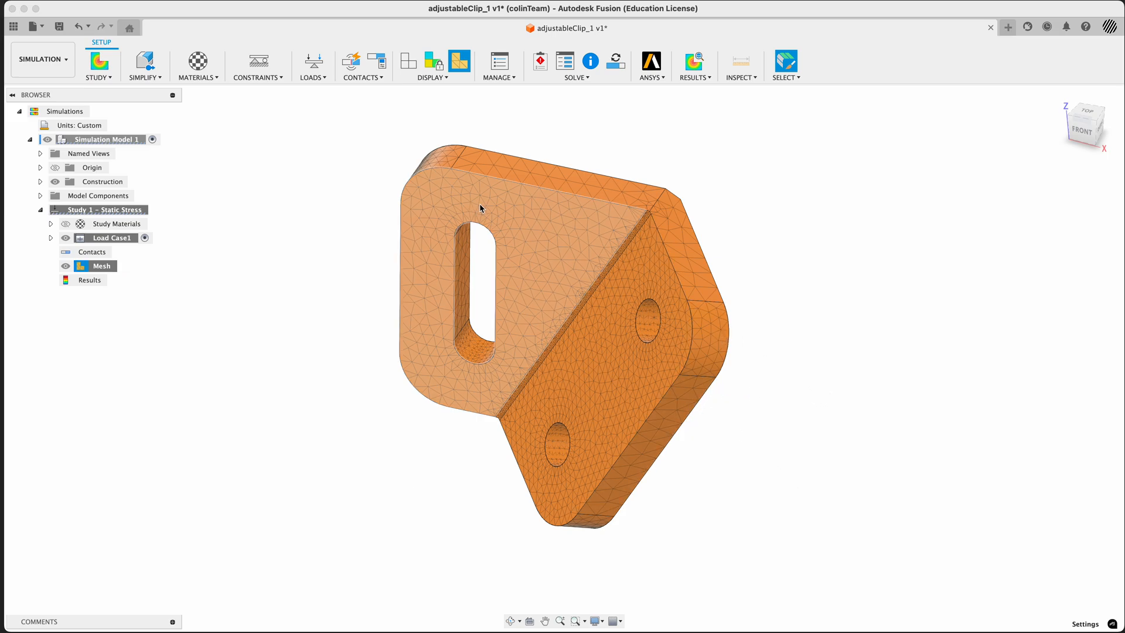
left_click(554, 444)
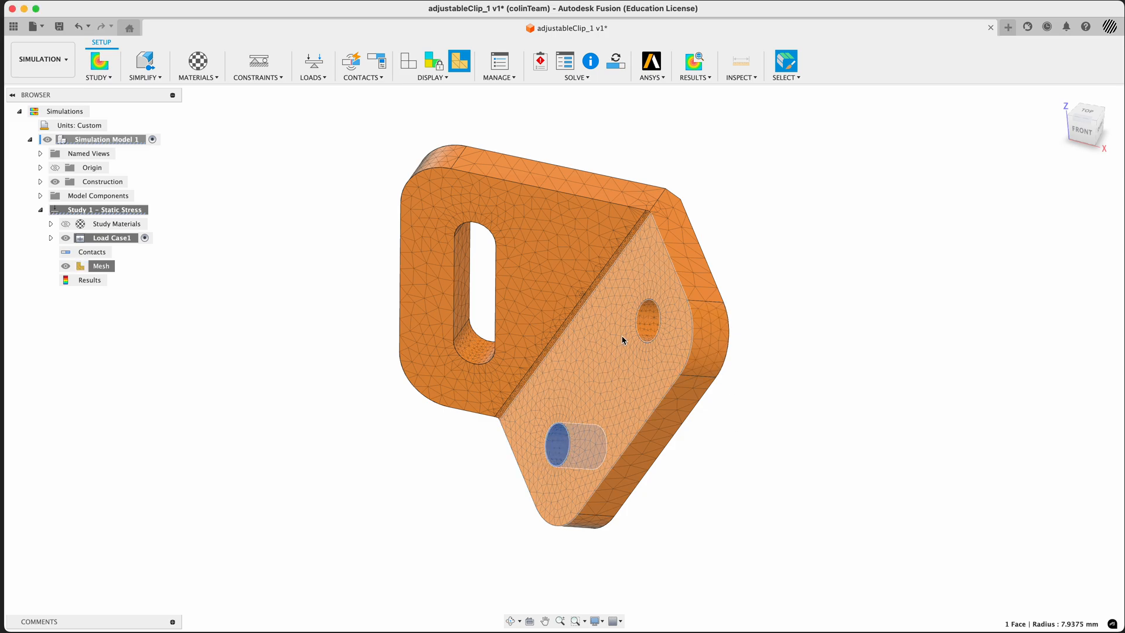
left_click(648, 321)
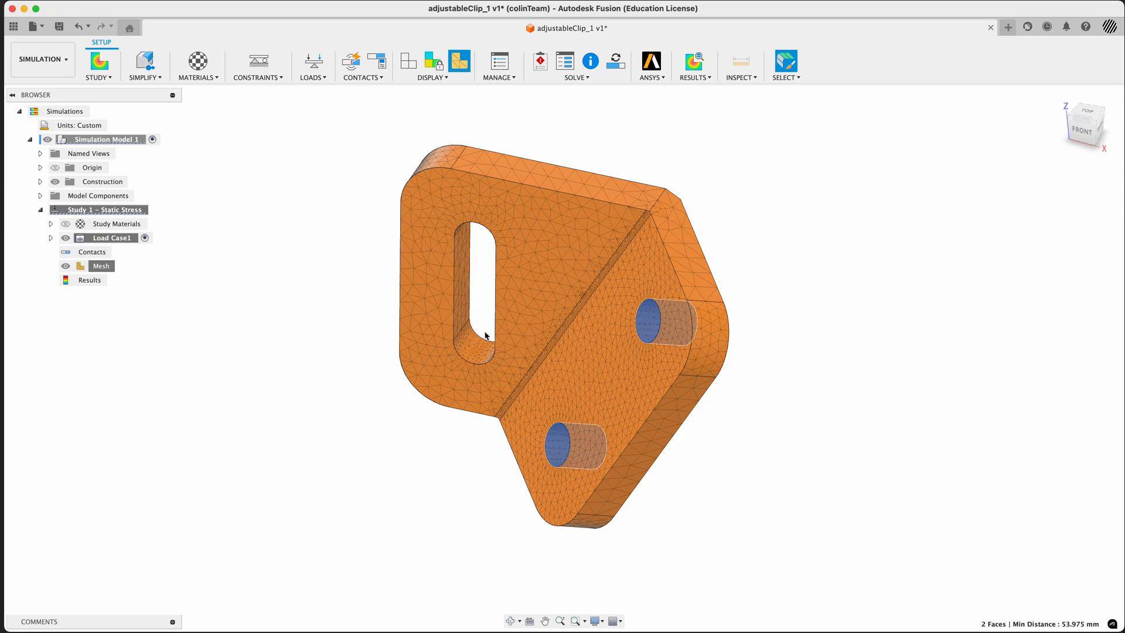
Examine the refined mesh along the inner bend fillet and across the clip from several angles, finishing in the front view
middle_click_drag(480, 299, 593, 317, "shift")
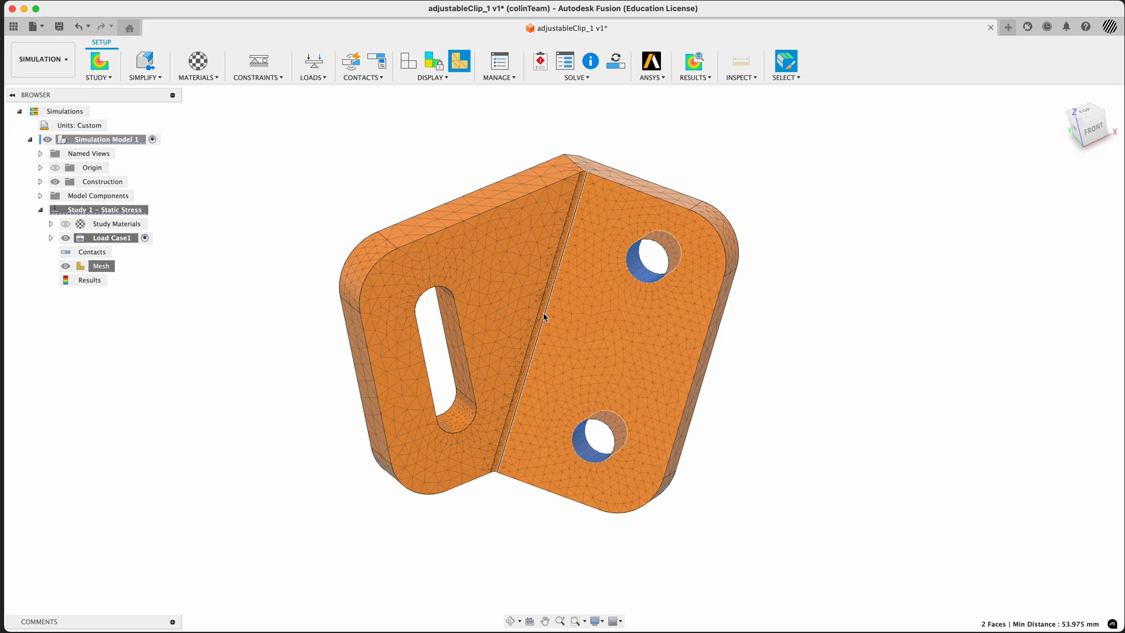
scroll(543, 317, "up", 10)
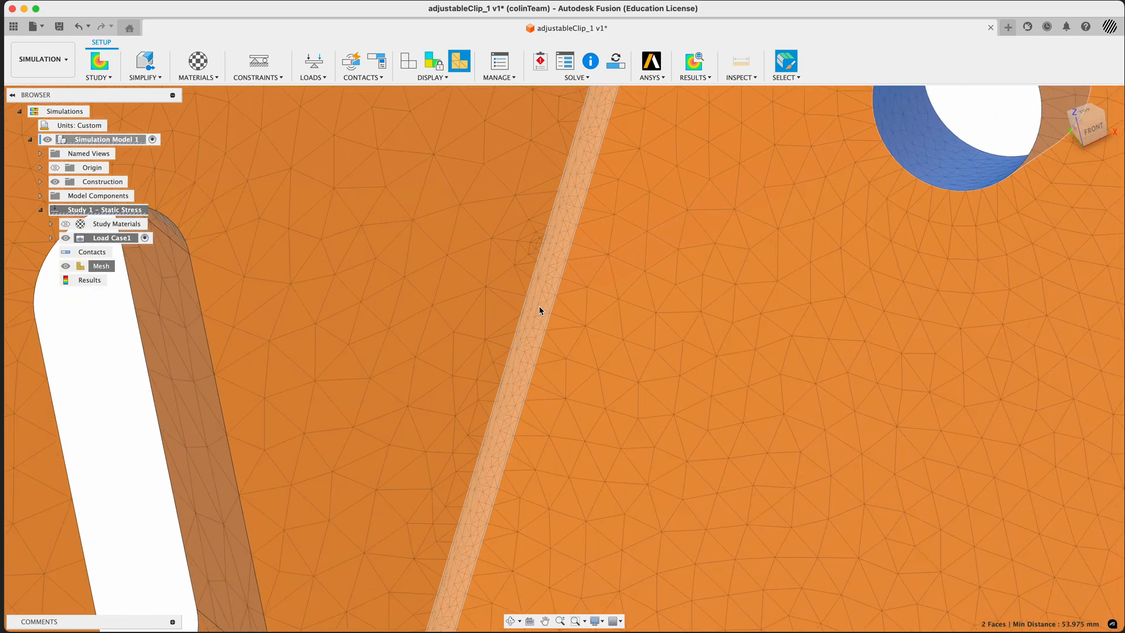
left_click(540, 309)
scroll(540, 310, "down", 10)
middle_click_drag(783, 380, 610, 311, "shift")
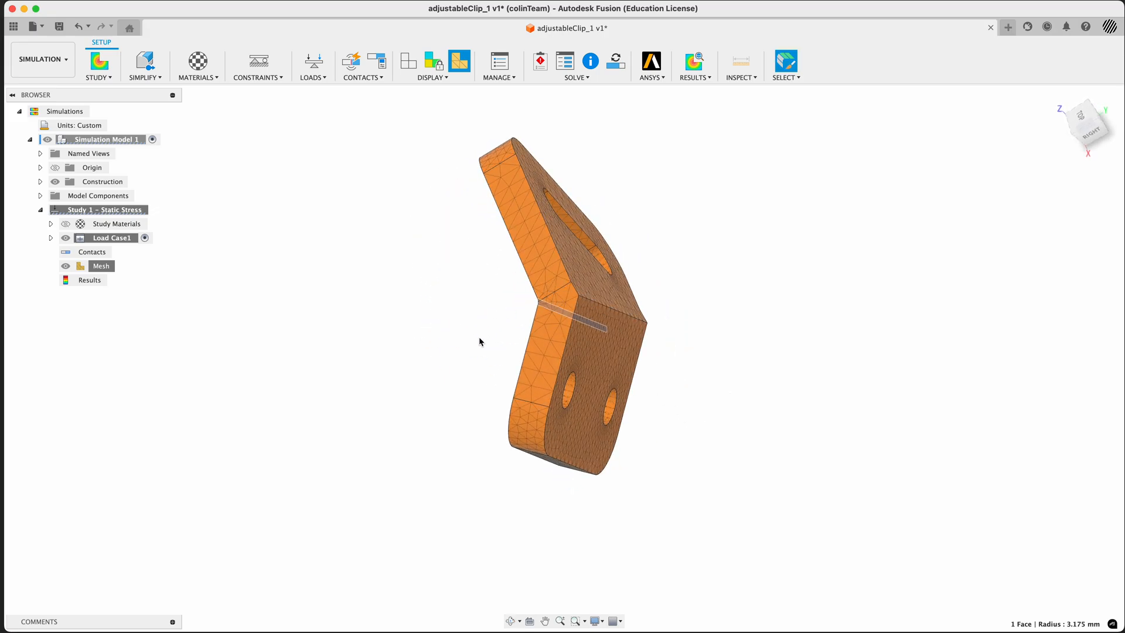
middle_click_drag(479, 341, 564, 290, "shift")
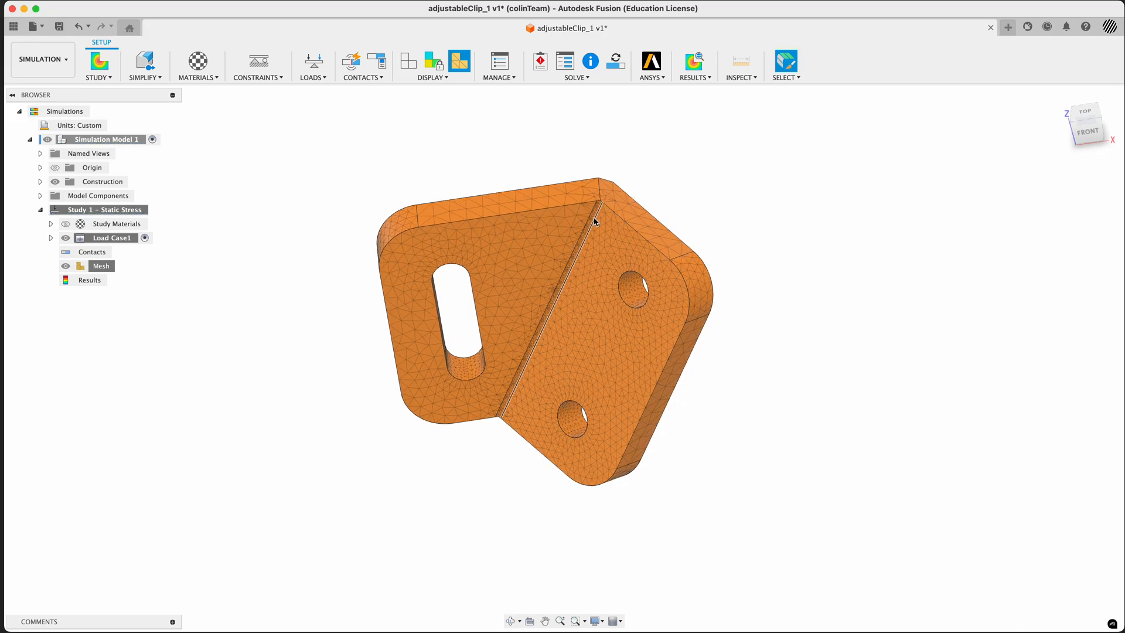
scroll(595, 222, "up", 3)
scroll(594, 224, "down", 1)
scroll(593, 226, "up", 2)
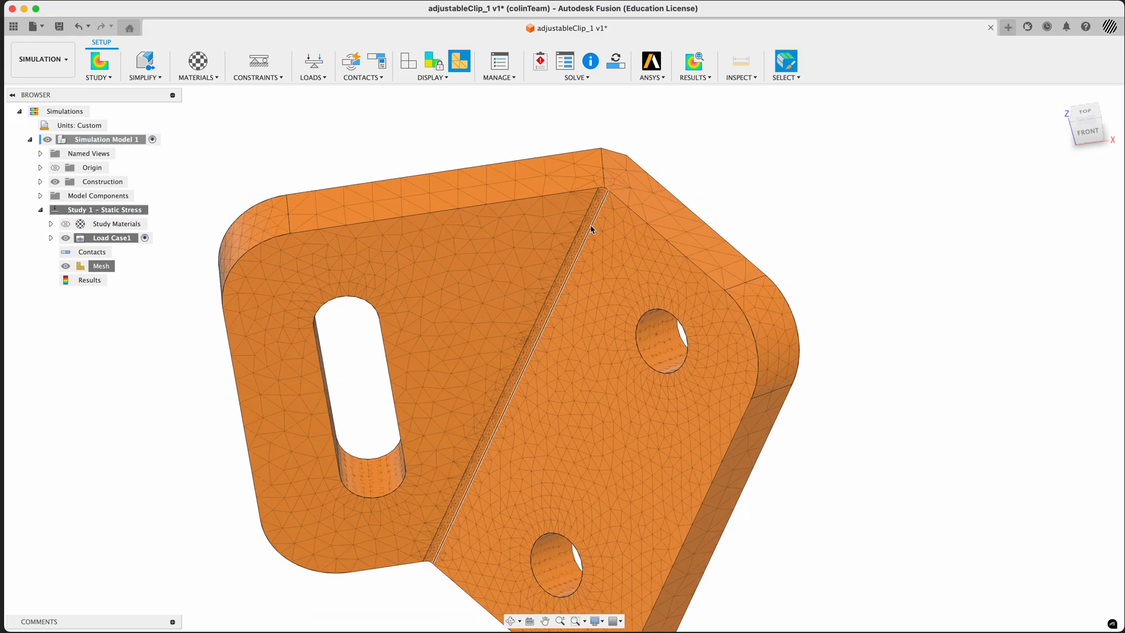
scroll(592, 228, "down", 3)
scroll(585, 231, "up", 3)
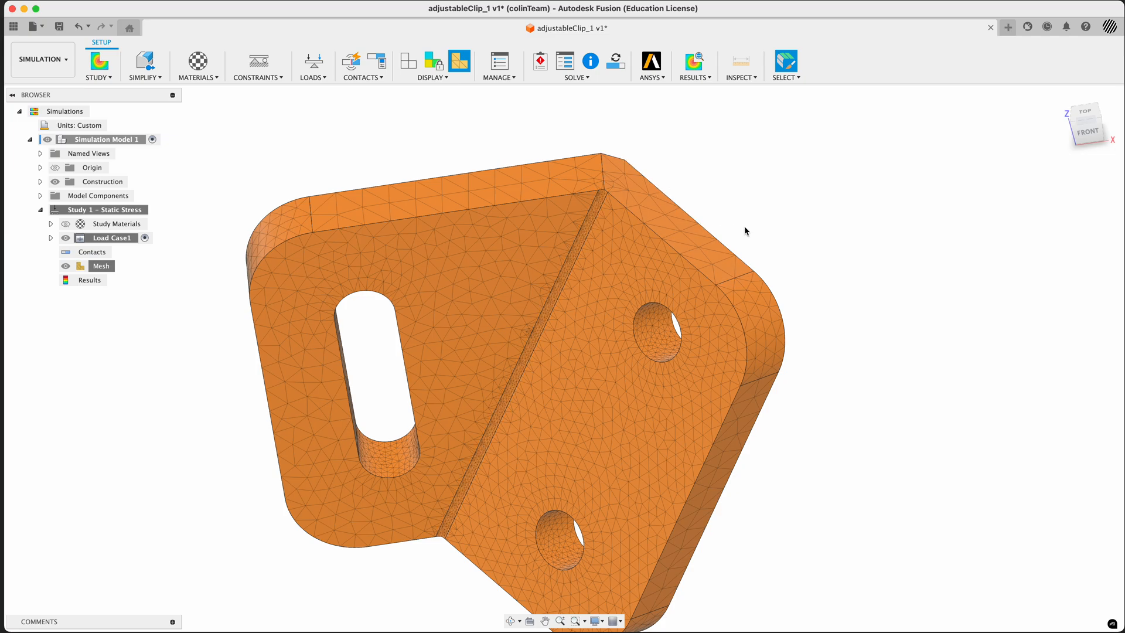
scroll(776, 258, "down", 5)
middle_click_drag(777, 258, 760, 226, "shift")
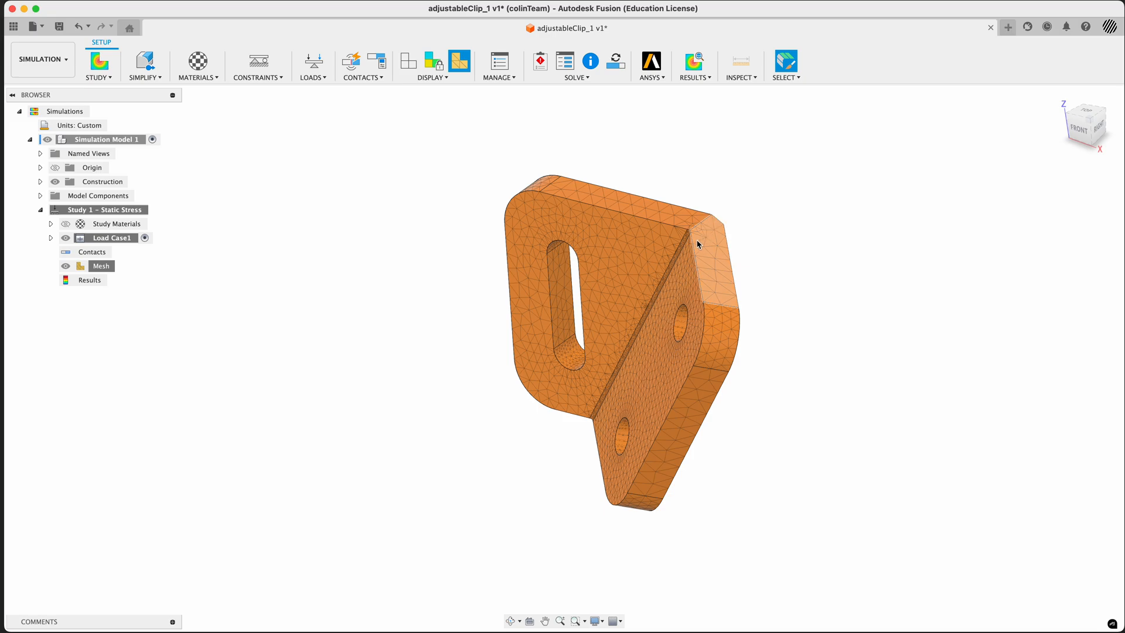
scroll(695, 240, "up", 5)
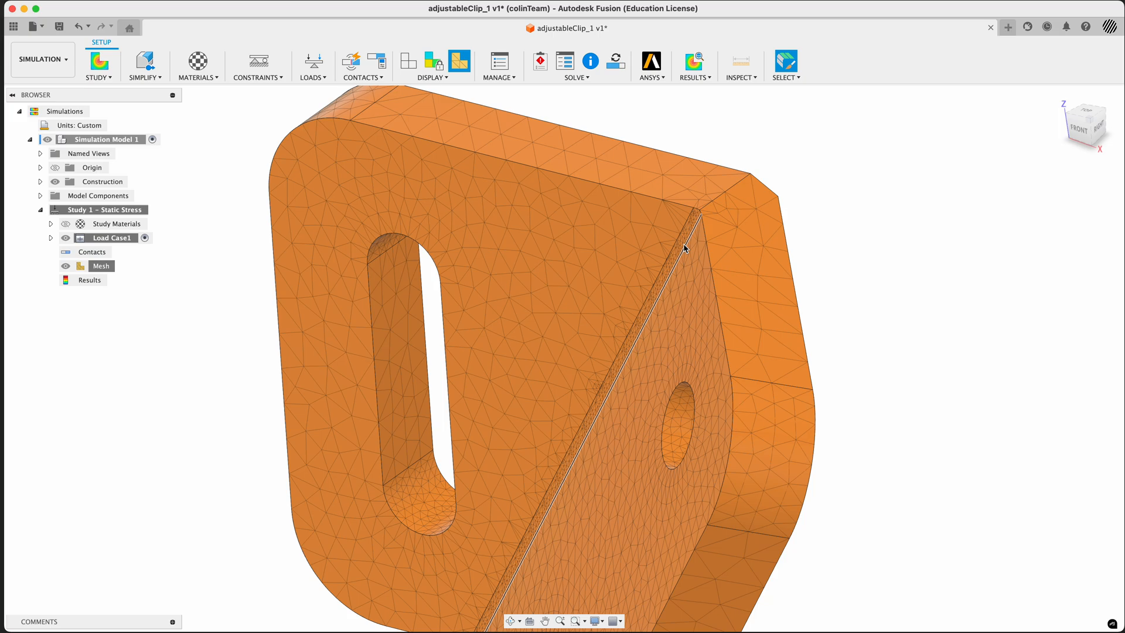
scroll(684, 249, "down", 4)
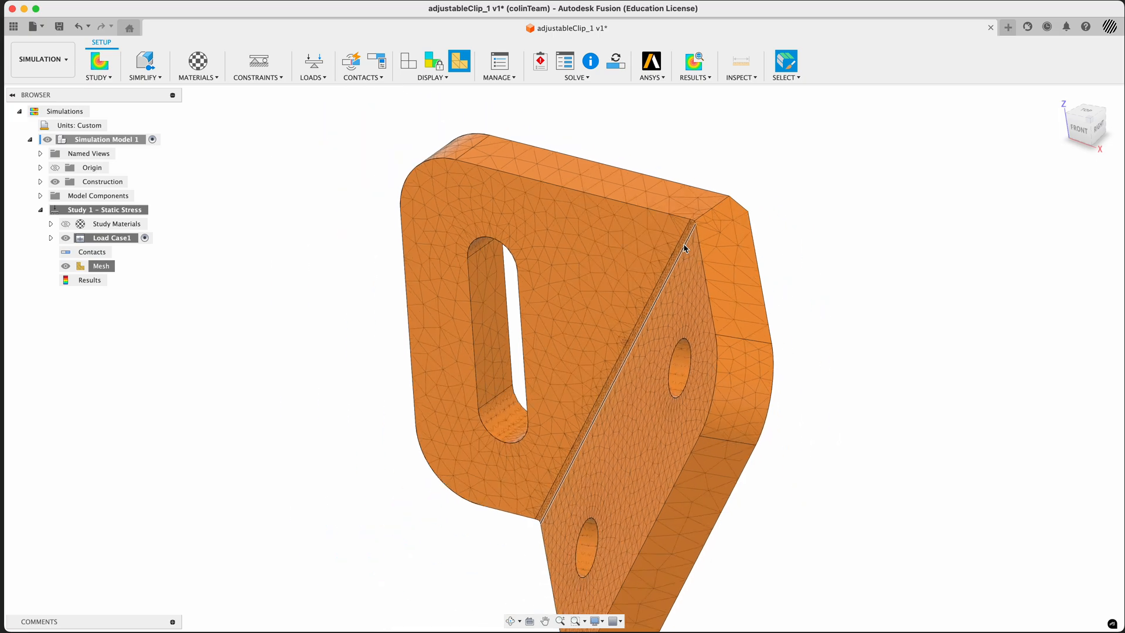
mouse_move(795, 252)
middle_mouse_down("shift")
mouse_move(793, 266)
mouse_move(826, 246)
mouse_move(839, 146)
mouse_move(824, 228)
mouse_move(753, 248)
mouse_move(814, 281)
mouse_move(789, 288)
mouse_move(799, 211)
mouse_move(788, 154)
mouse_move(803, 259)
middle_mouse_up("shift")
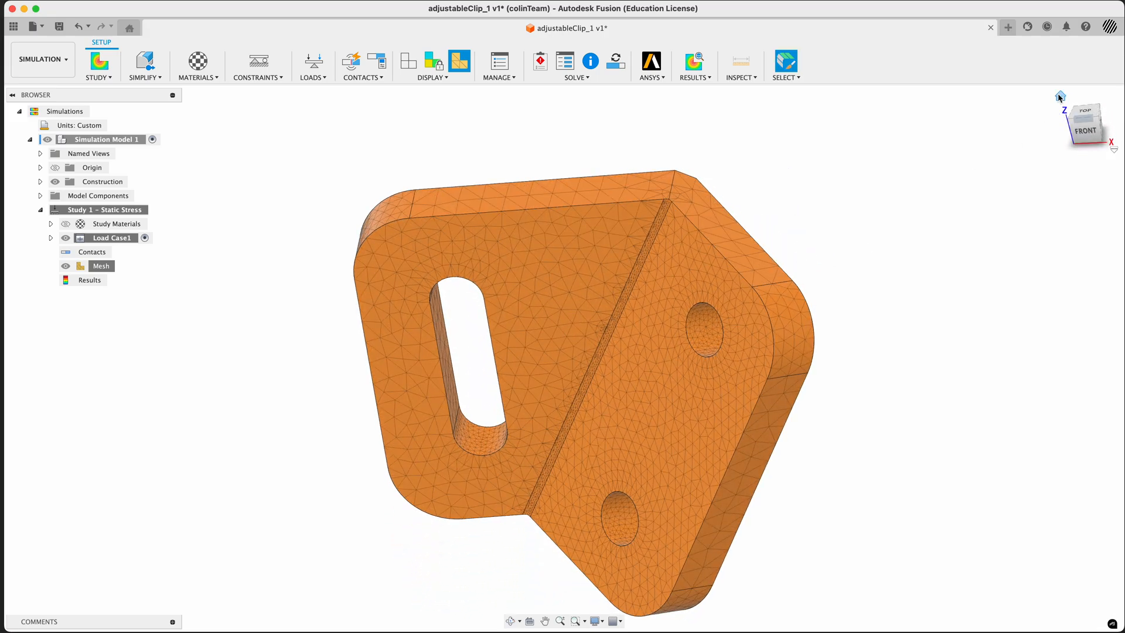
left_click(1061, 97)
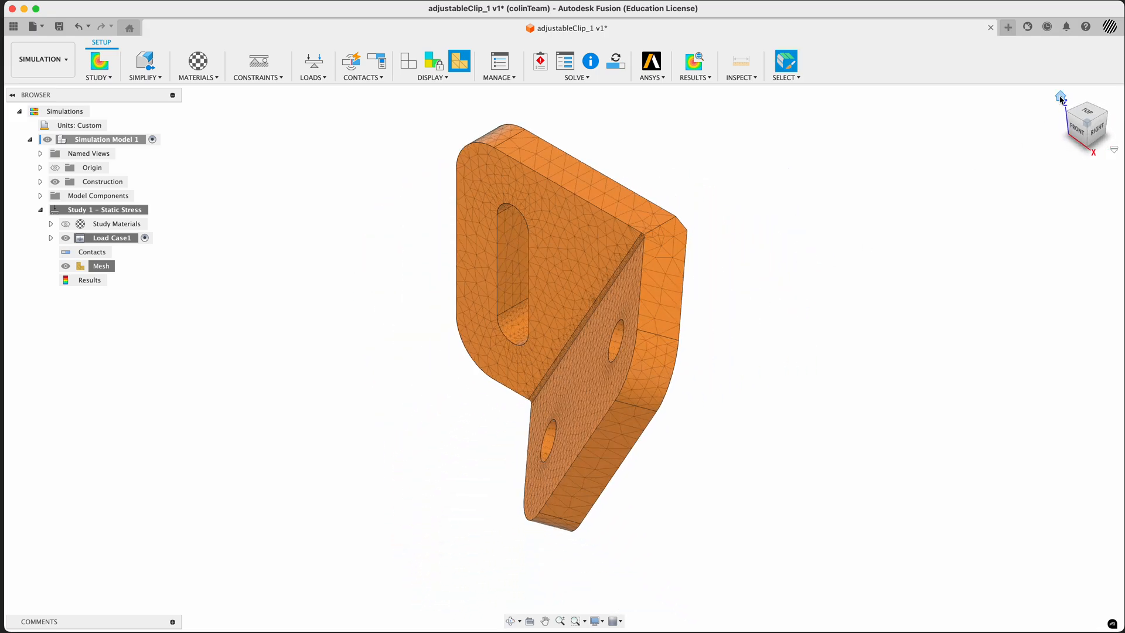
left_click(1077, 130)
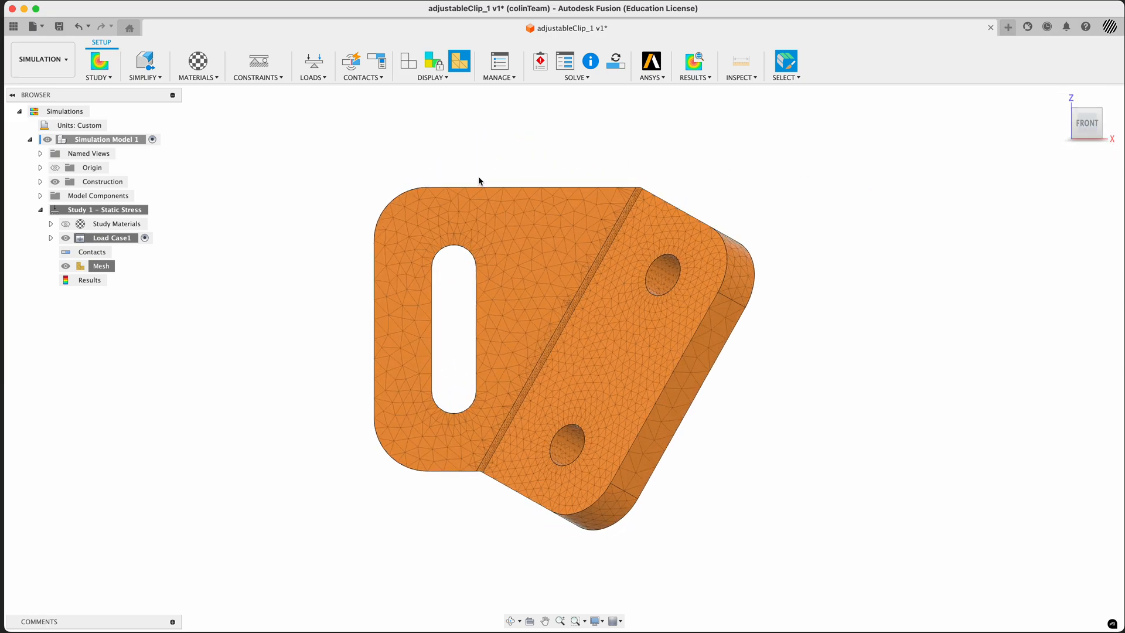
Review the average element size and the advanced options in the mesh settings
double_click(102, 266)
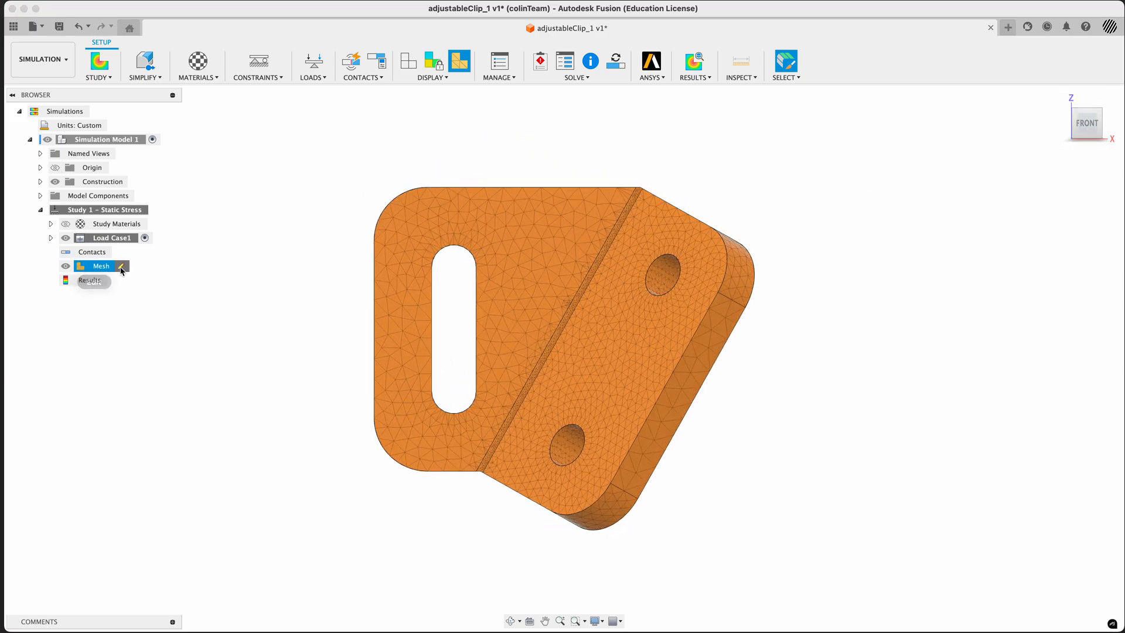
left_click_drag(493, 197, 802, 253)
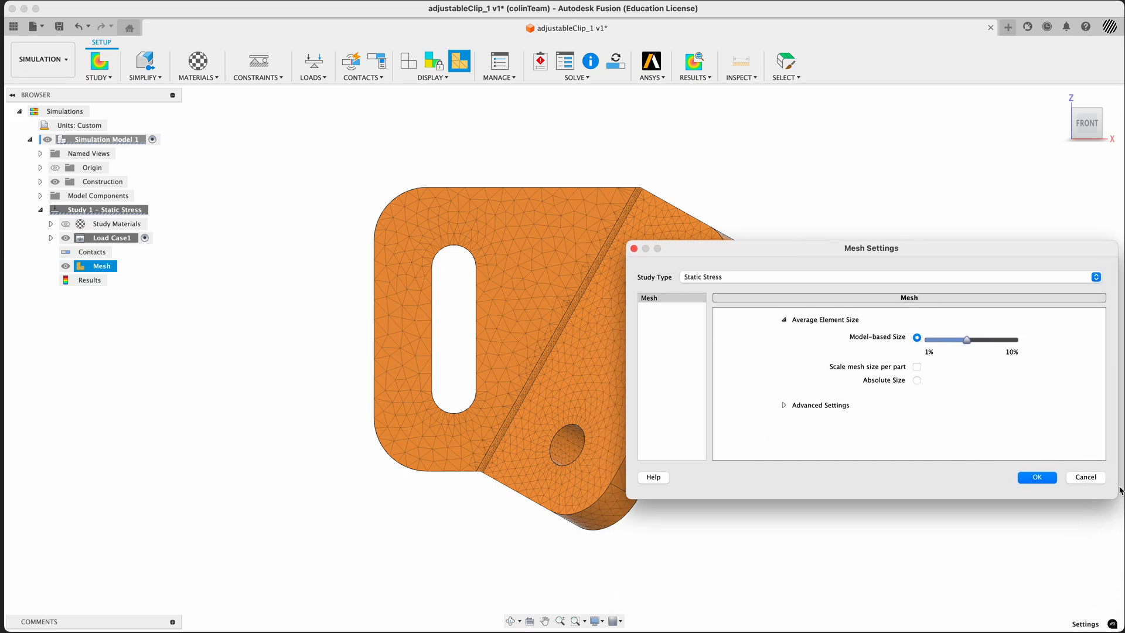
left_click(1053, 476)
middle_click_drag(671, 368, 473, 404)
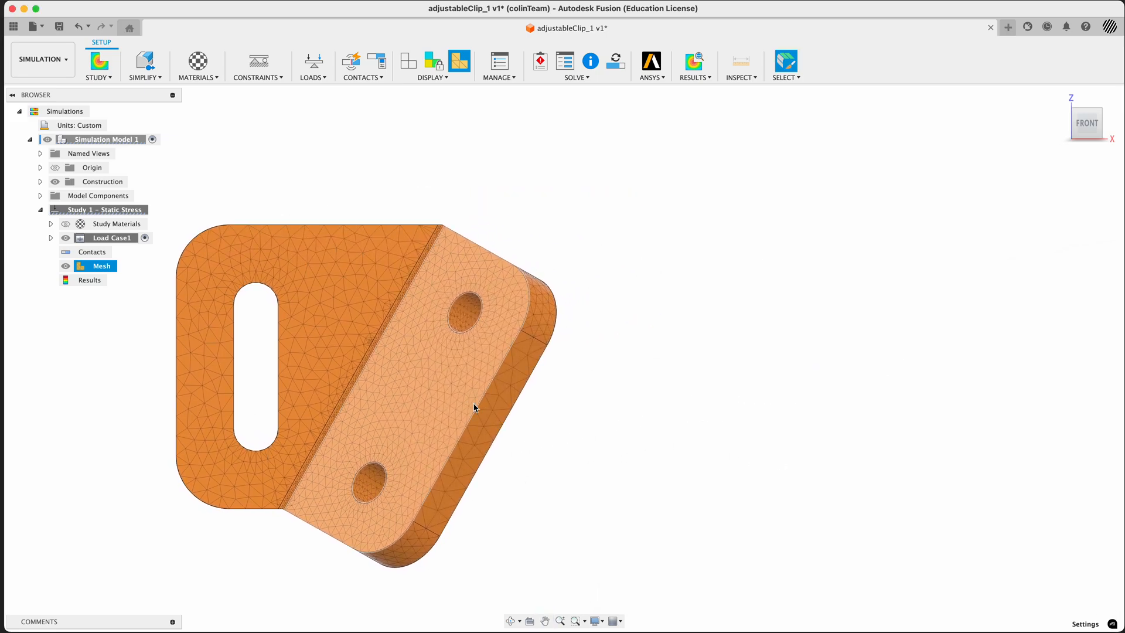
mouse_move(83, 264)
left_click(126, 269)
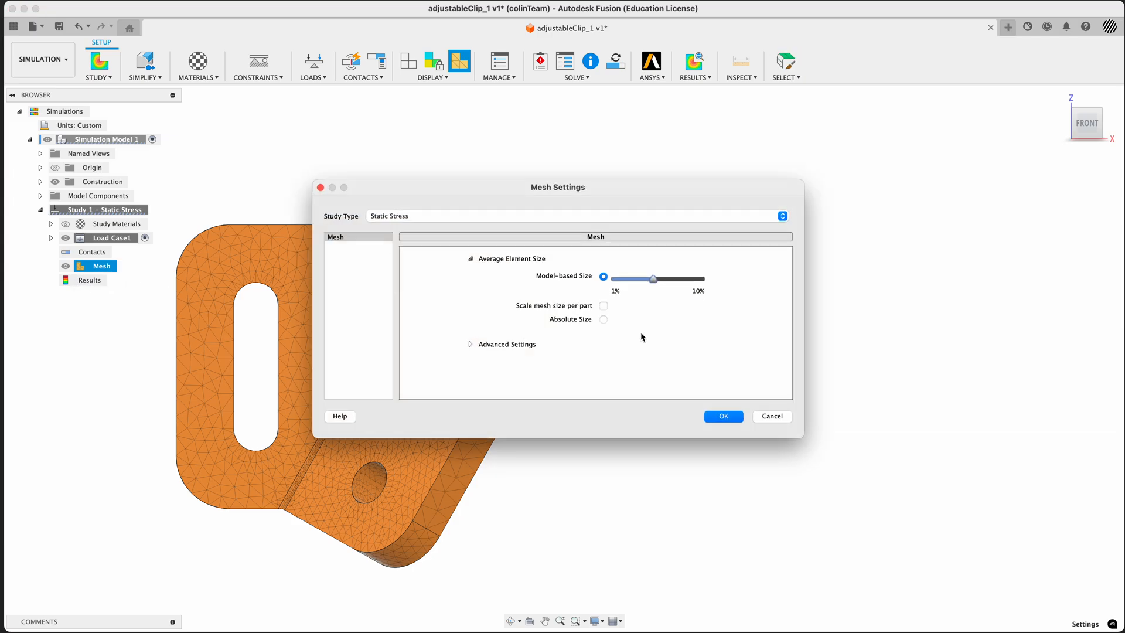
left_click_drag(496, 190, 761, 161)
left_click(743, 377)
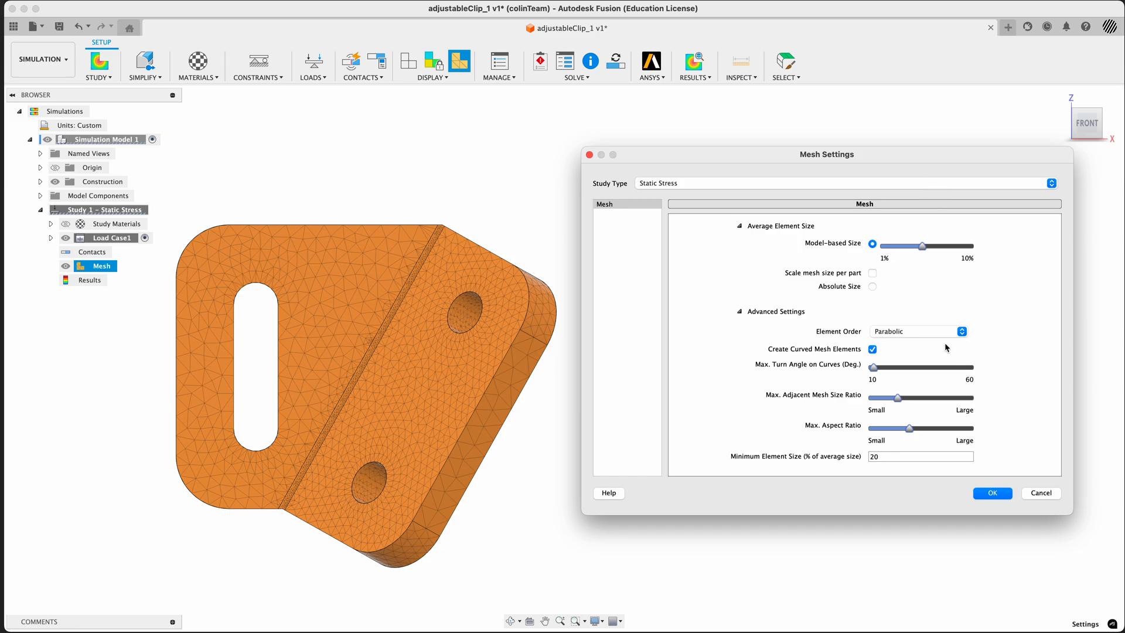
left_click(1042, 493)
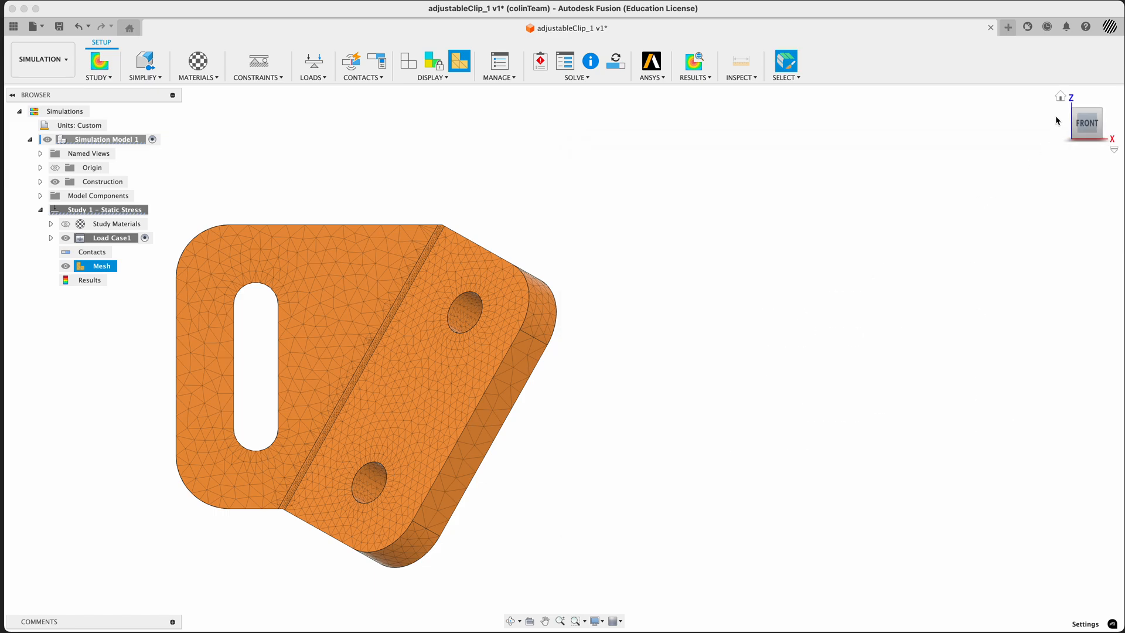
Restore the home view and switch to the Design workspace to show the full clip assembly with its fasteners
left_click(1061, 97)
left_click(42, 60)
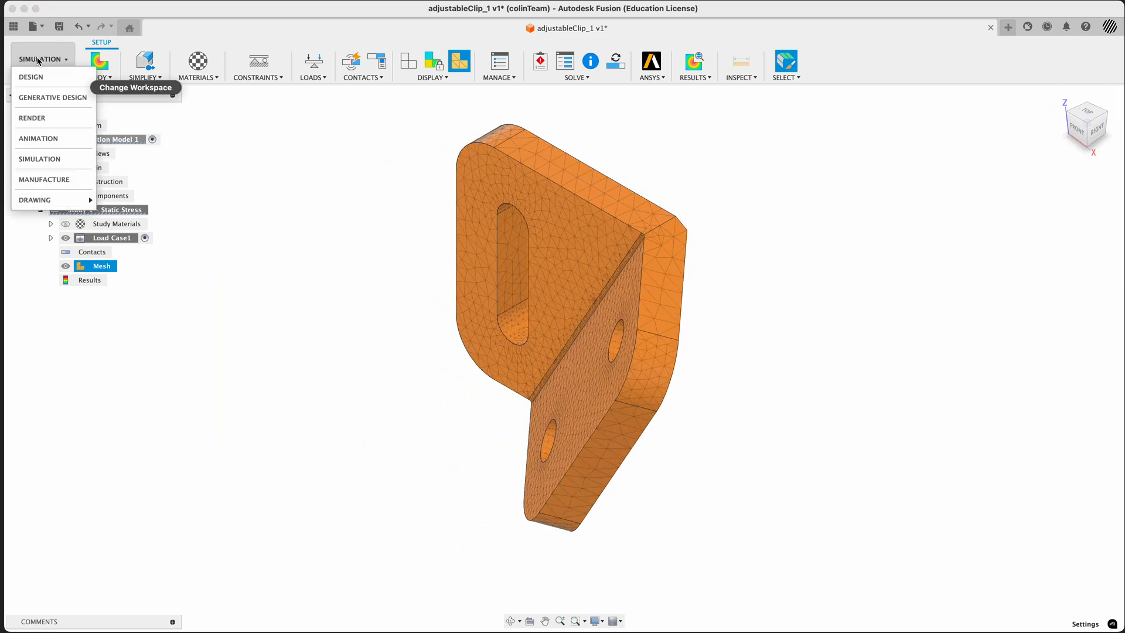
left_click(32, 76)
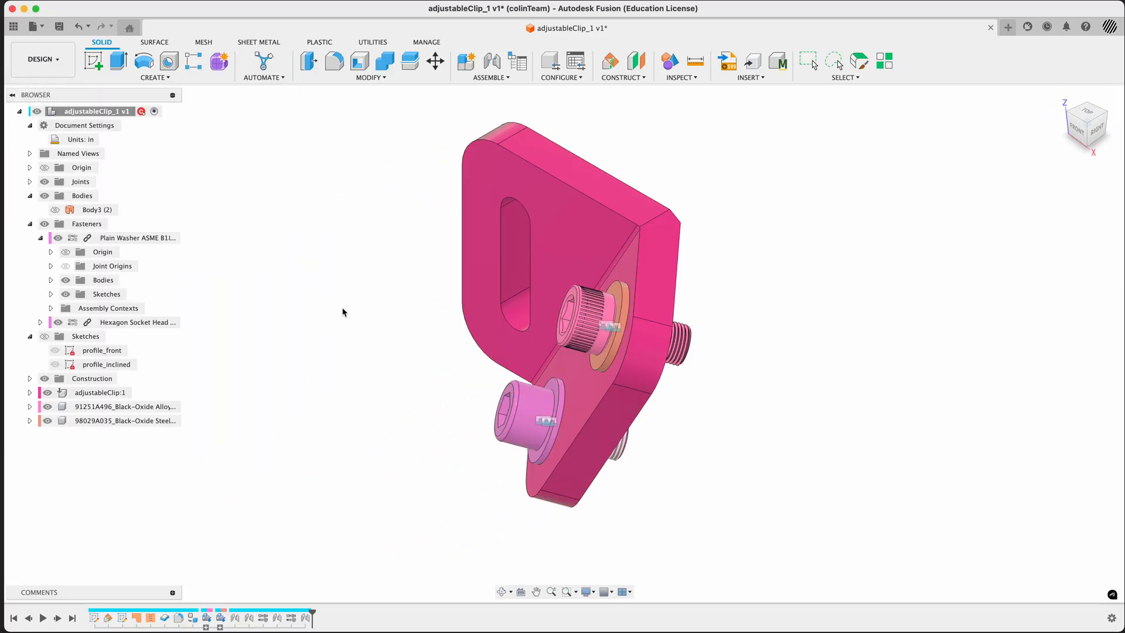
middle_click_drag(344, 312, 359, 330)
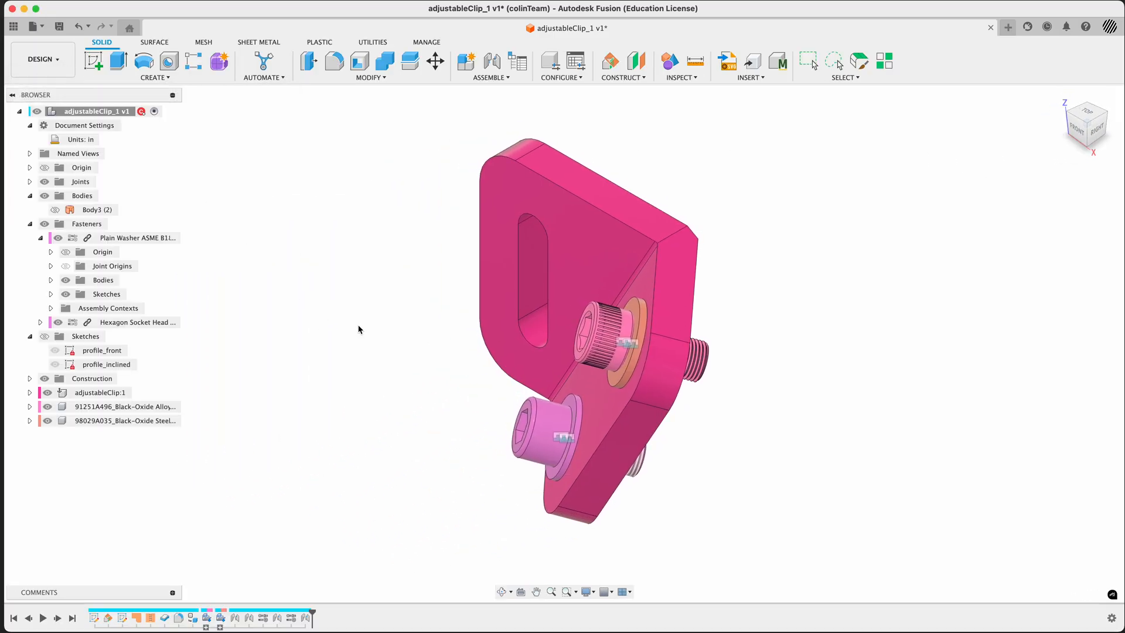